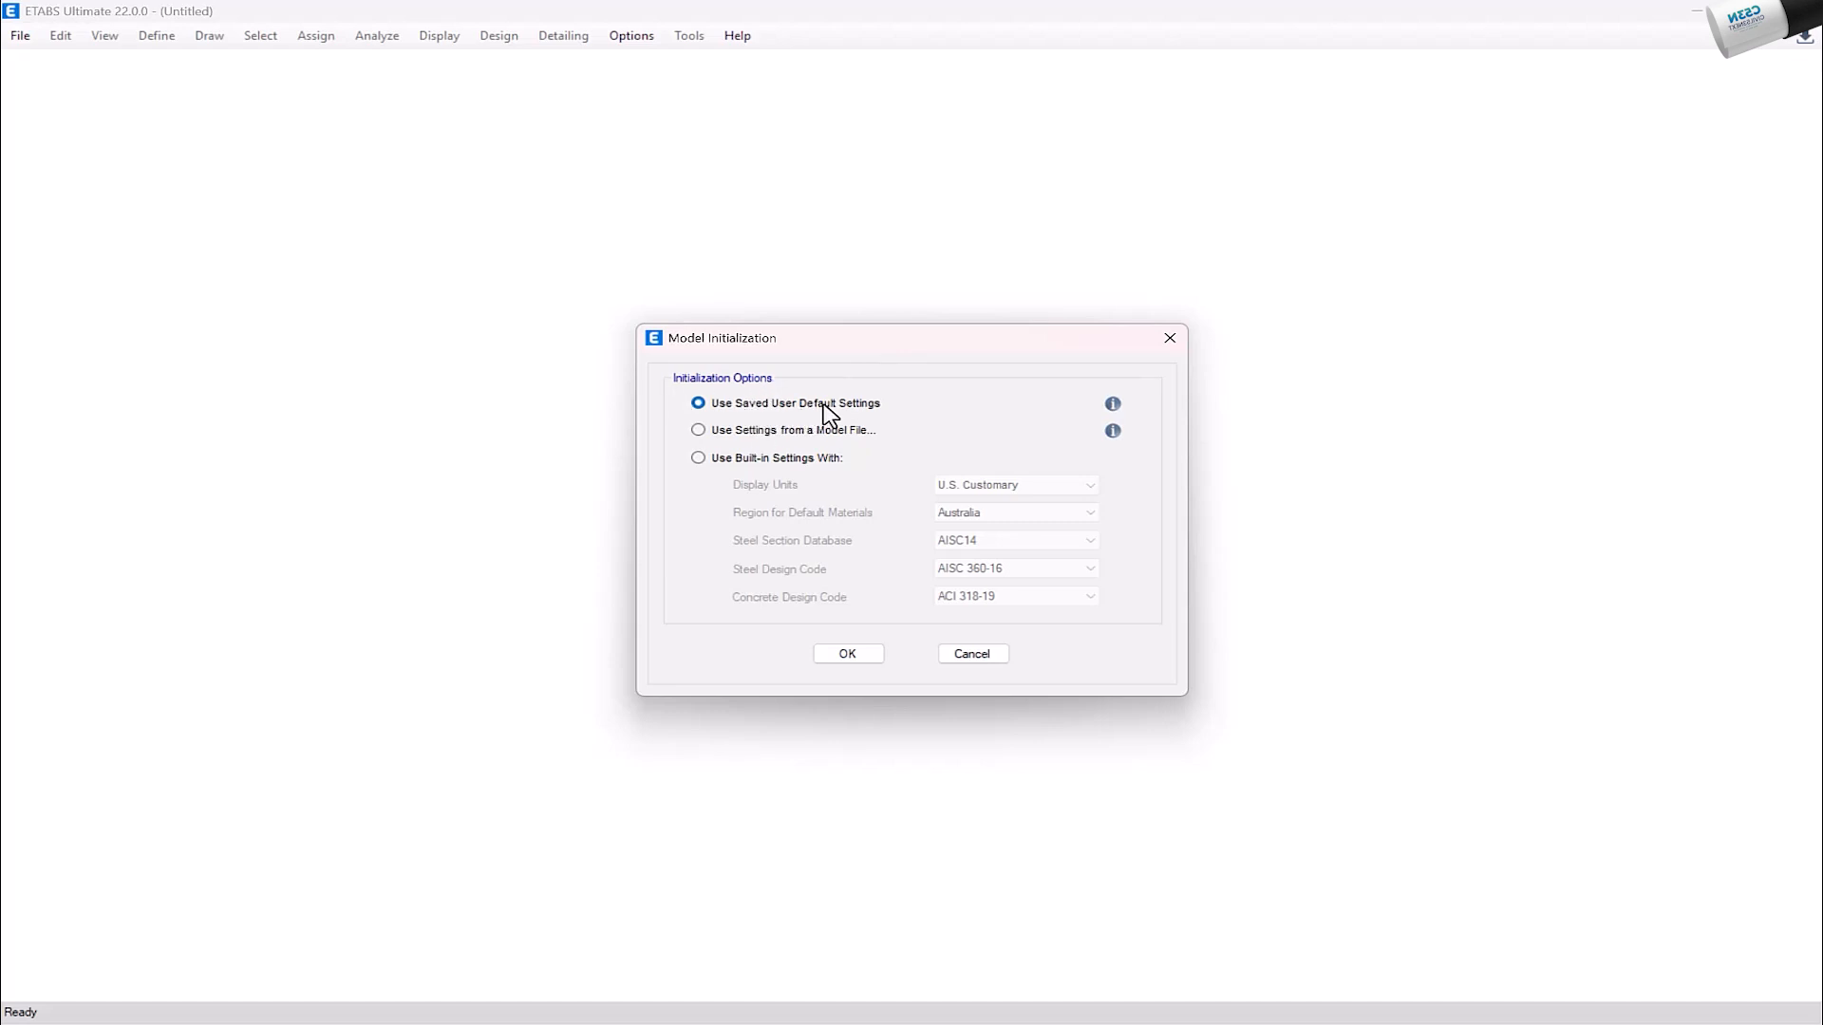
Step: Initialize the model with built-in settings, using Metric MKS display units and United States as the region for default materials
{"action": "mouse_move", "coordinate": [1116, 414]}
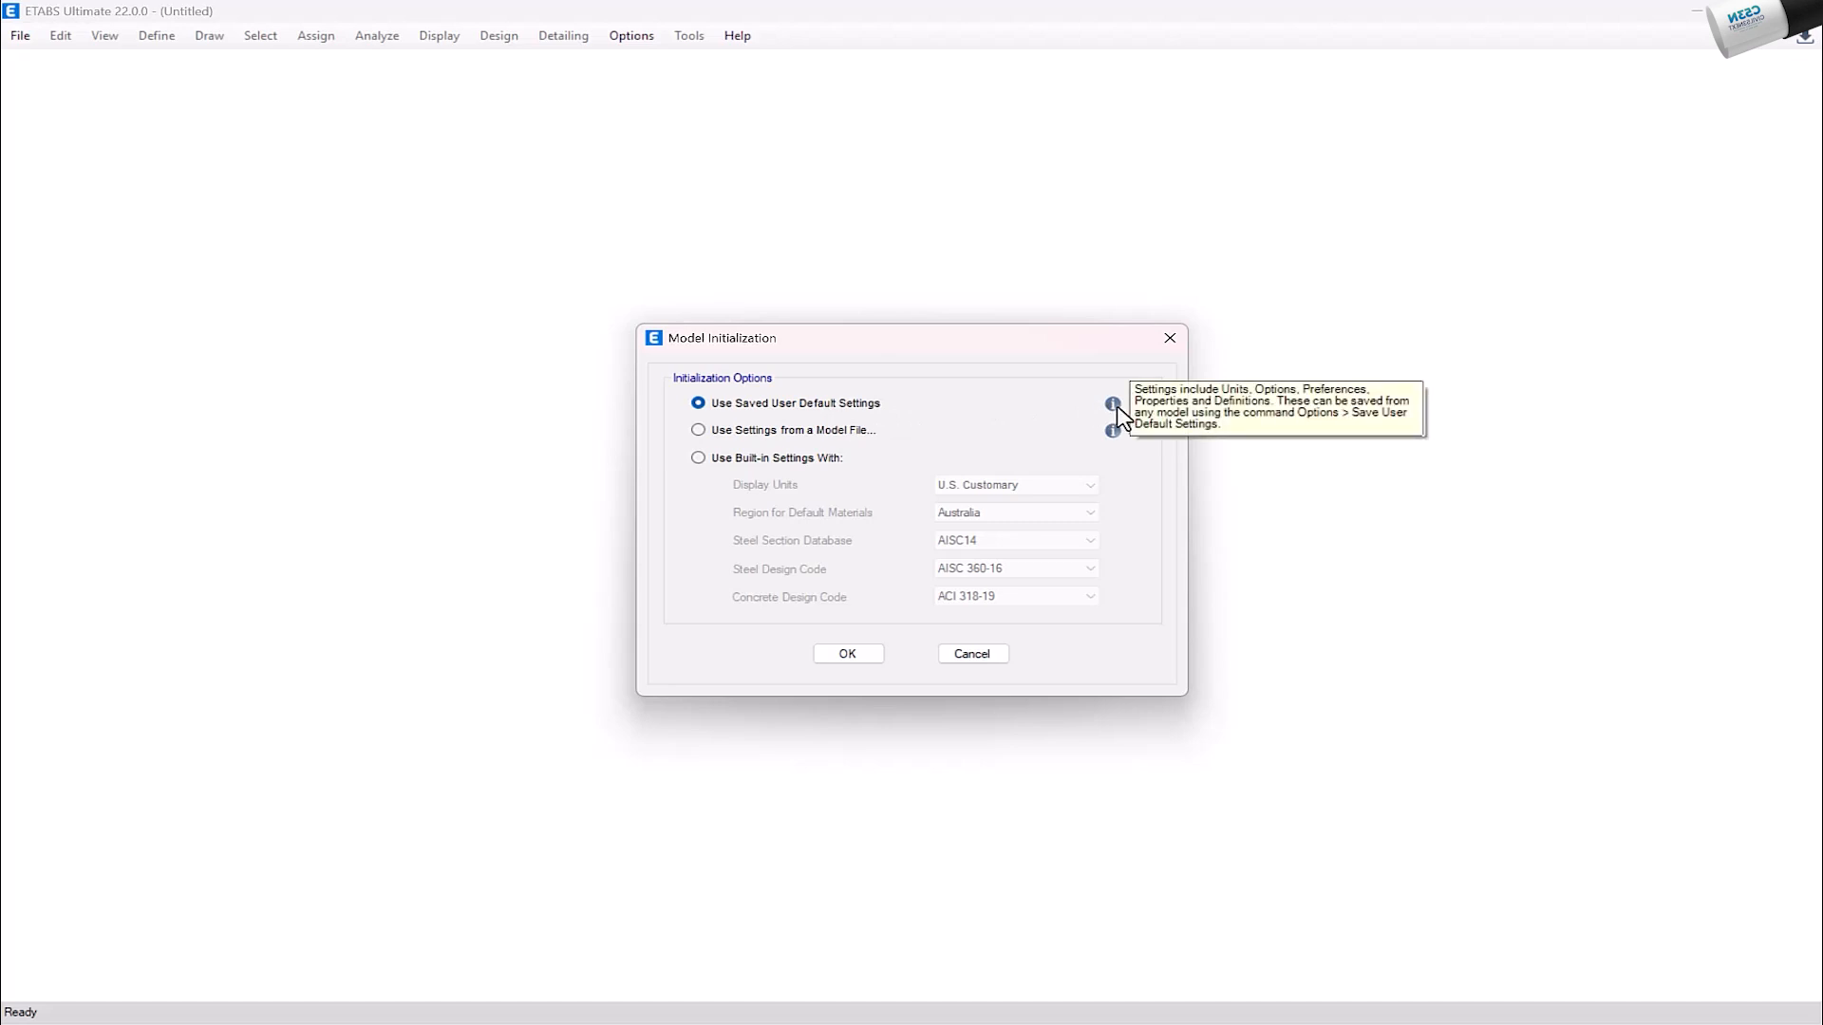
{"action": "left_click", "coordinate": [699, 430]}
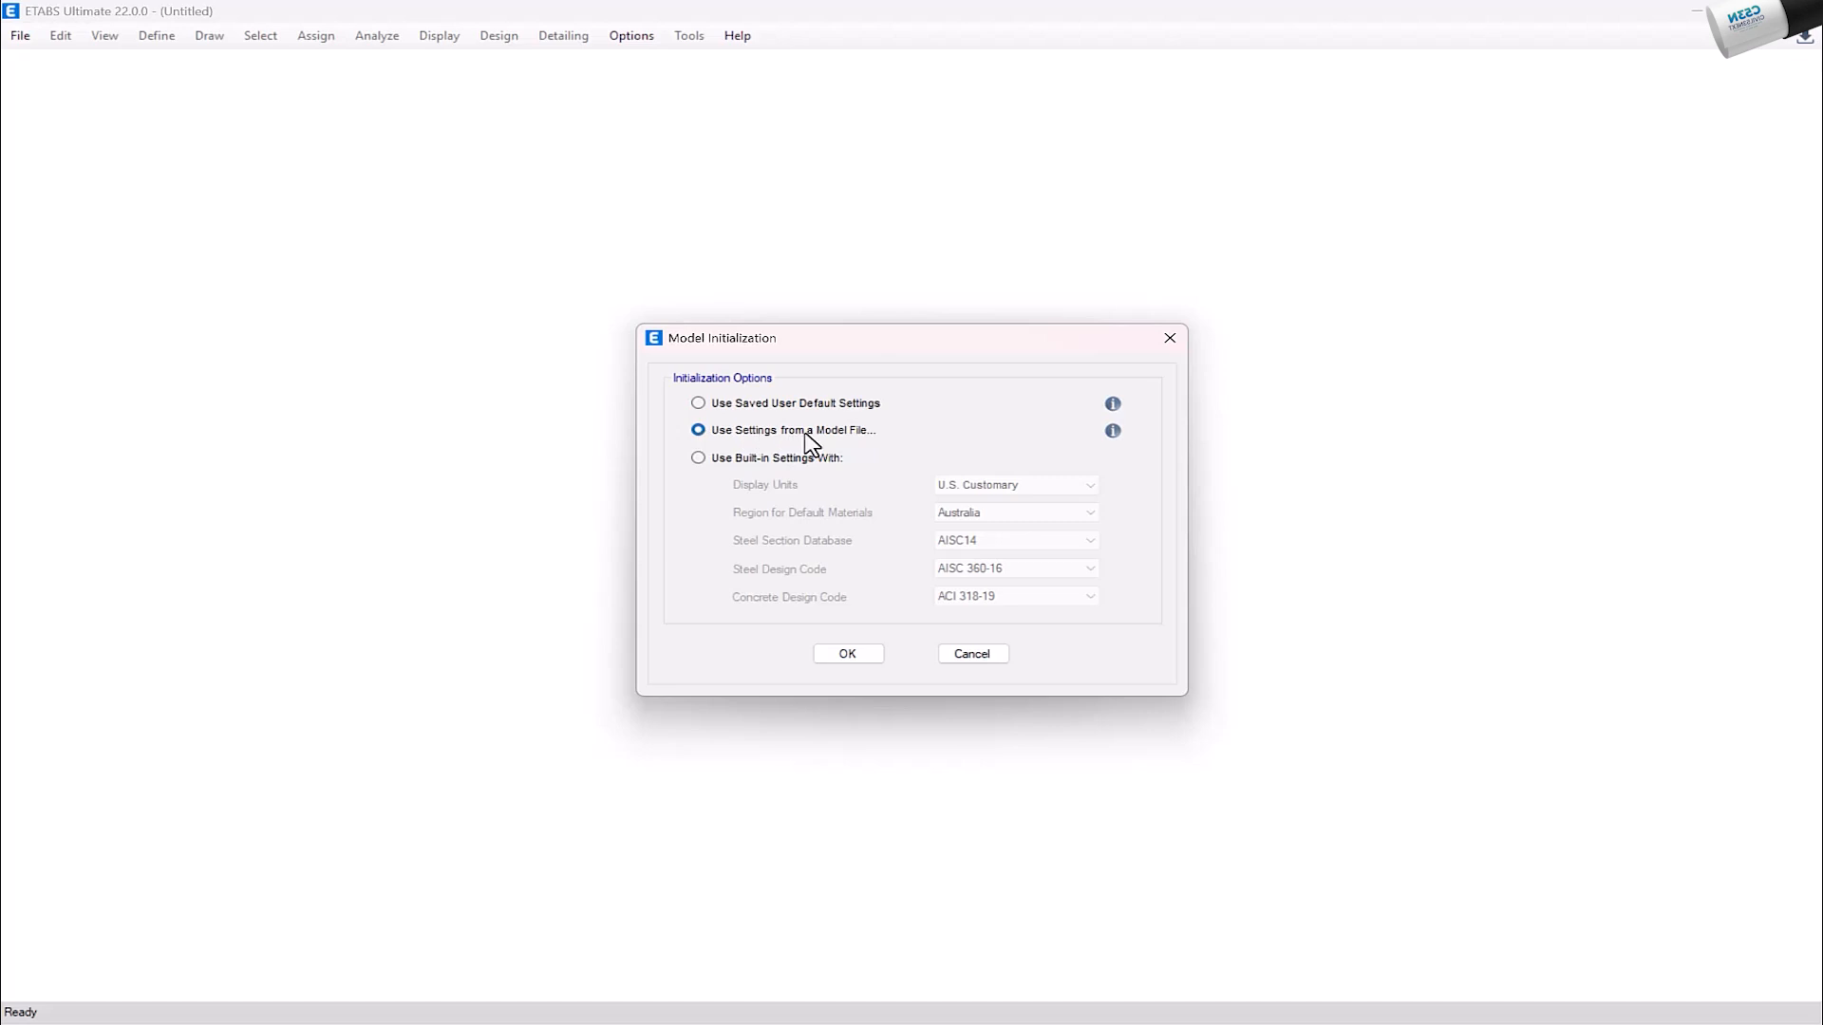
{"action": "mouse_move", "coordinate": [1115, 445]}
{"action": "left_click", "coordinate": [724, 460]}
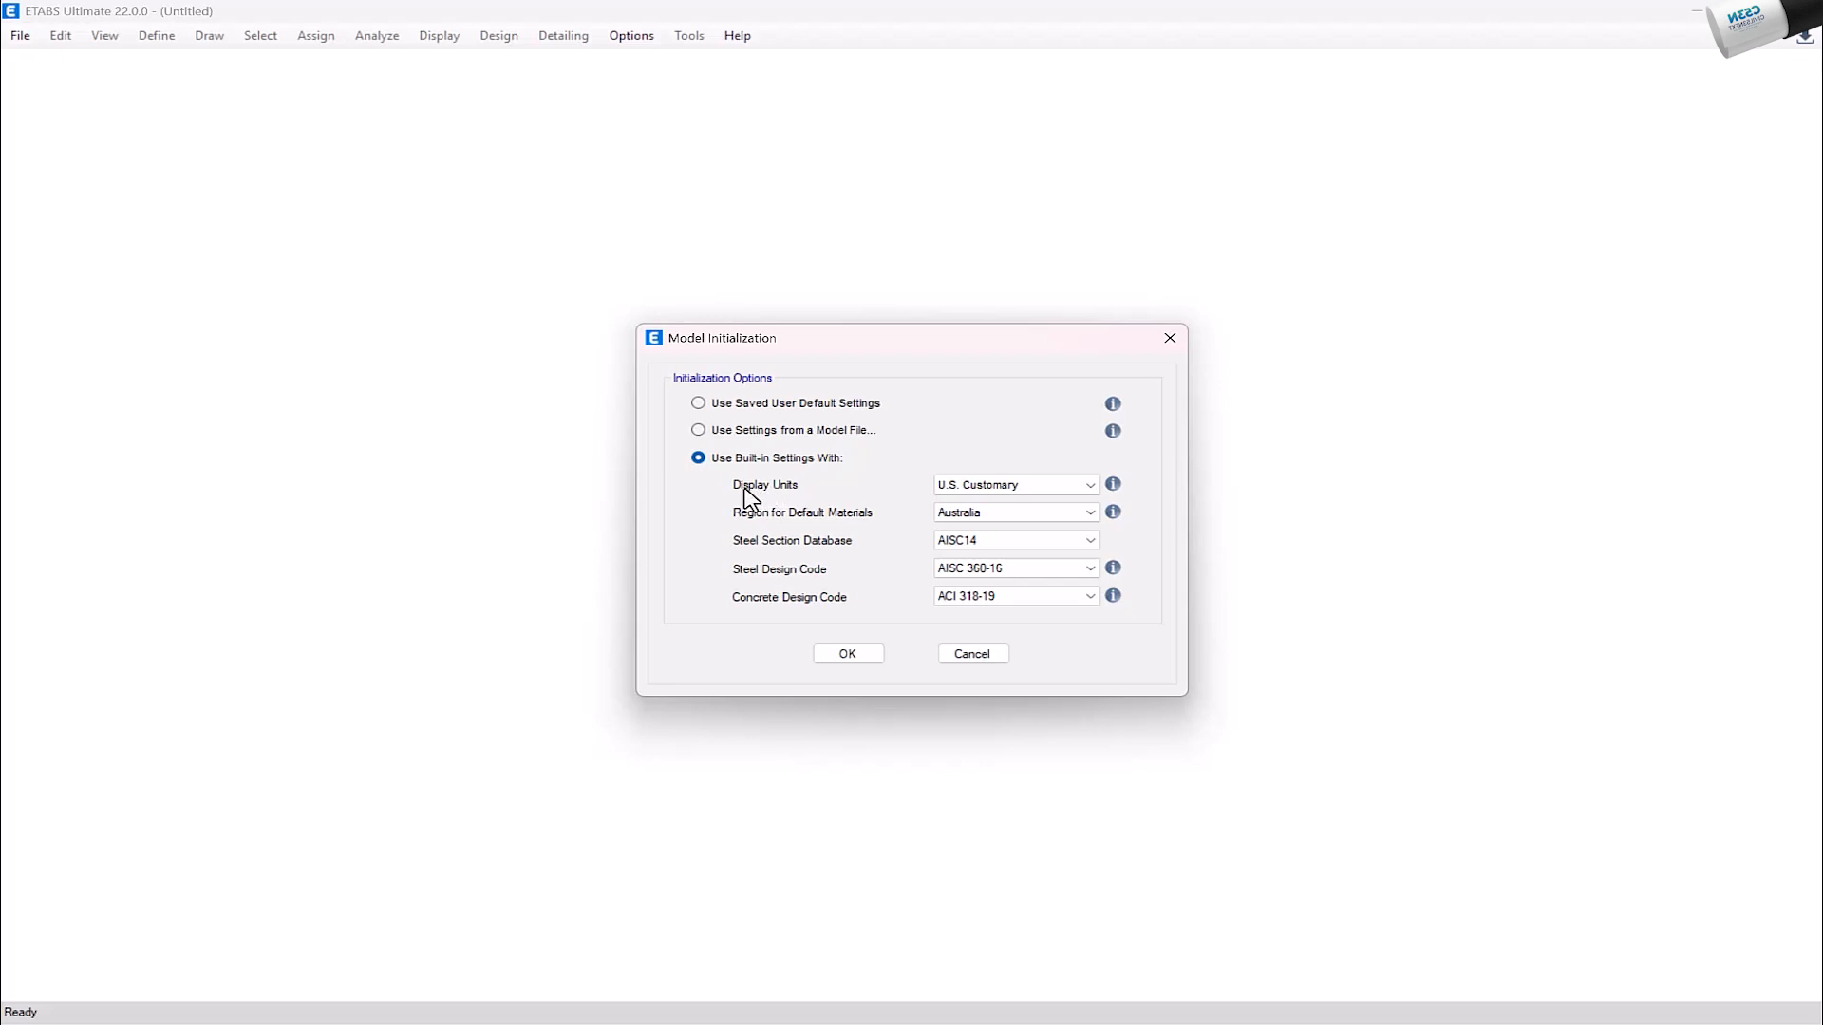
{"action": "left_click", "coordinate": [1090, 486]}
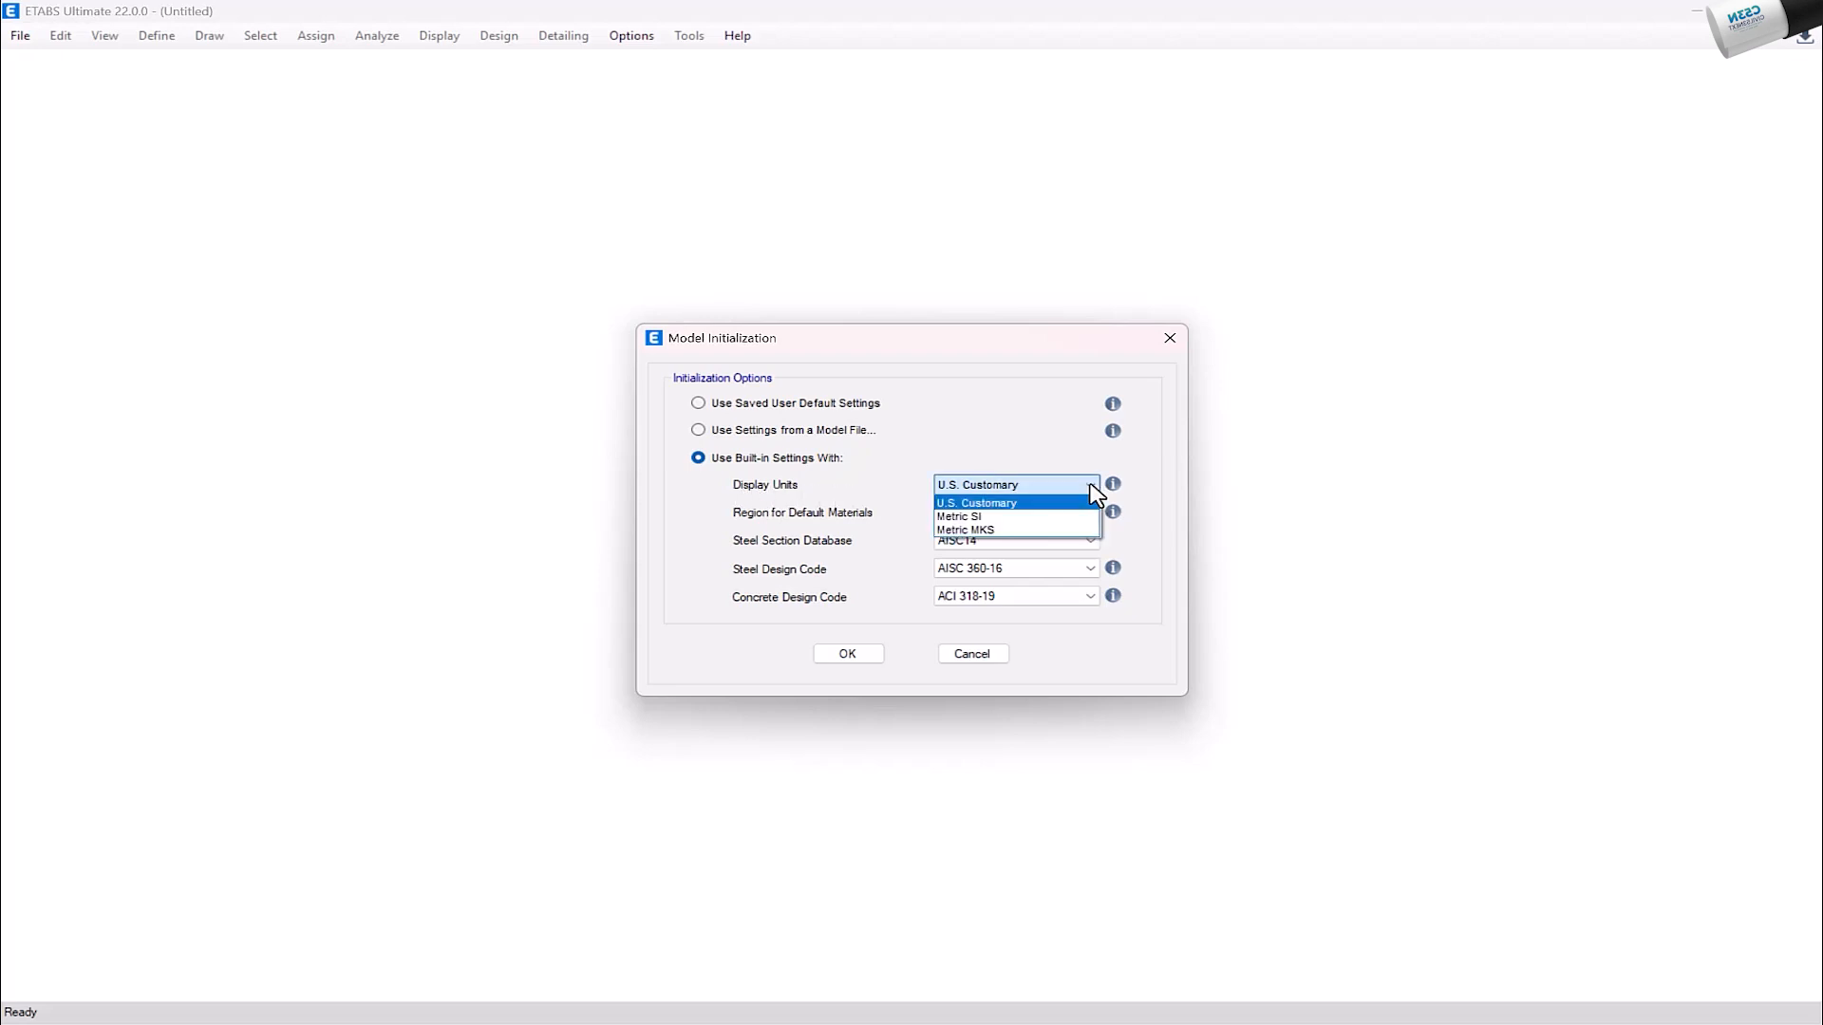
{"action": "left_click", "coordinate": [1073, 531]}
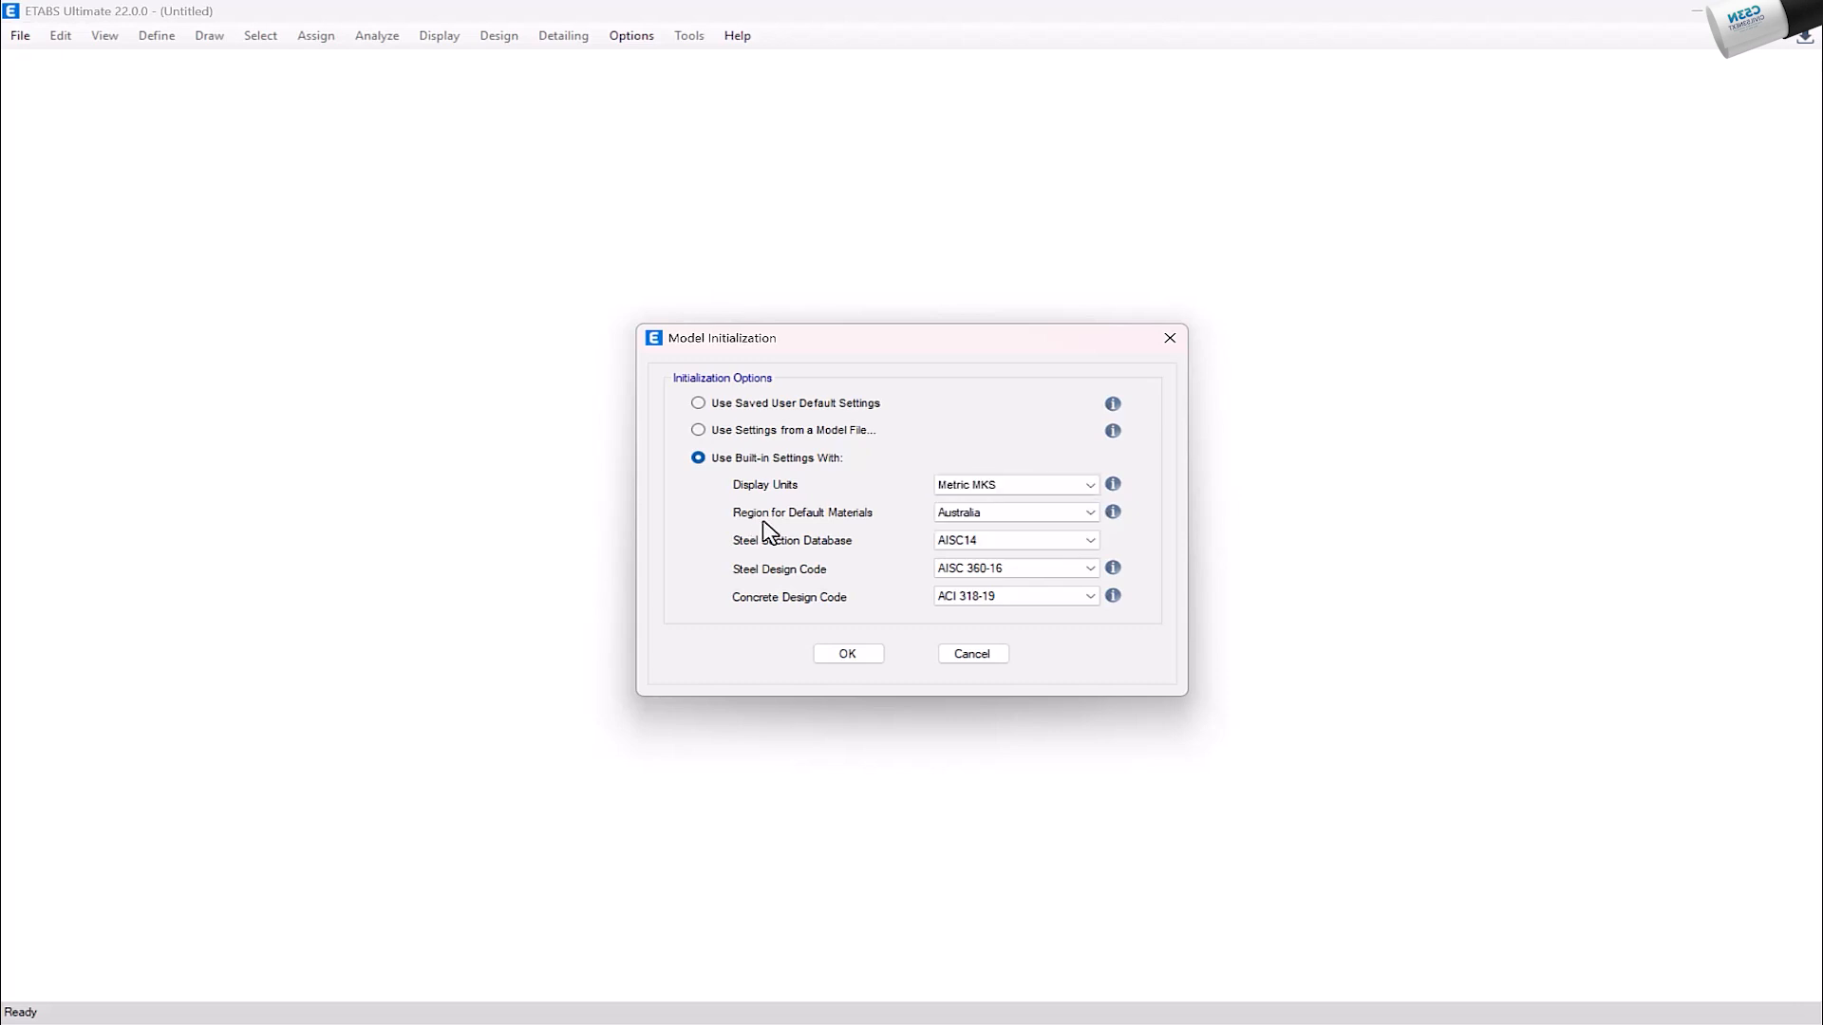
{"action": "left_click", "coordinate": [1046, 518]}
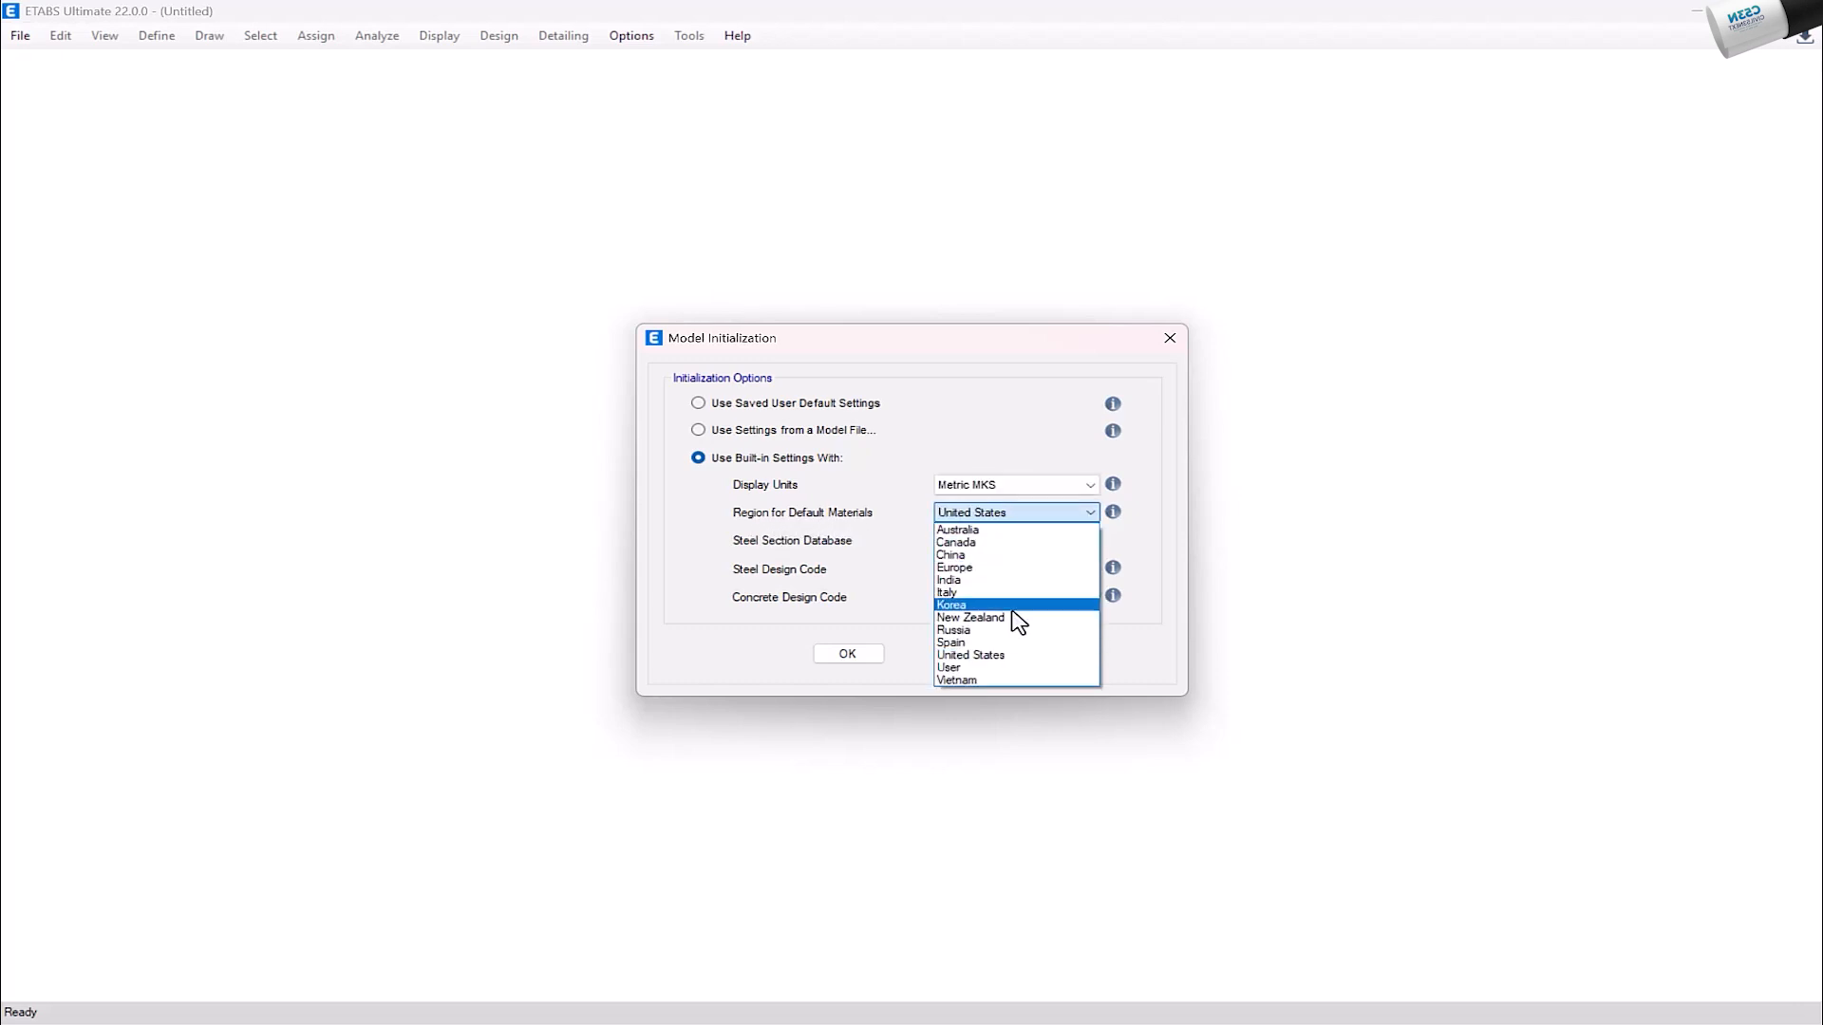
{"action": "left_click", "coordinate": [1005, 656]}
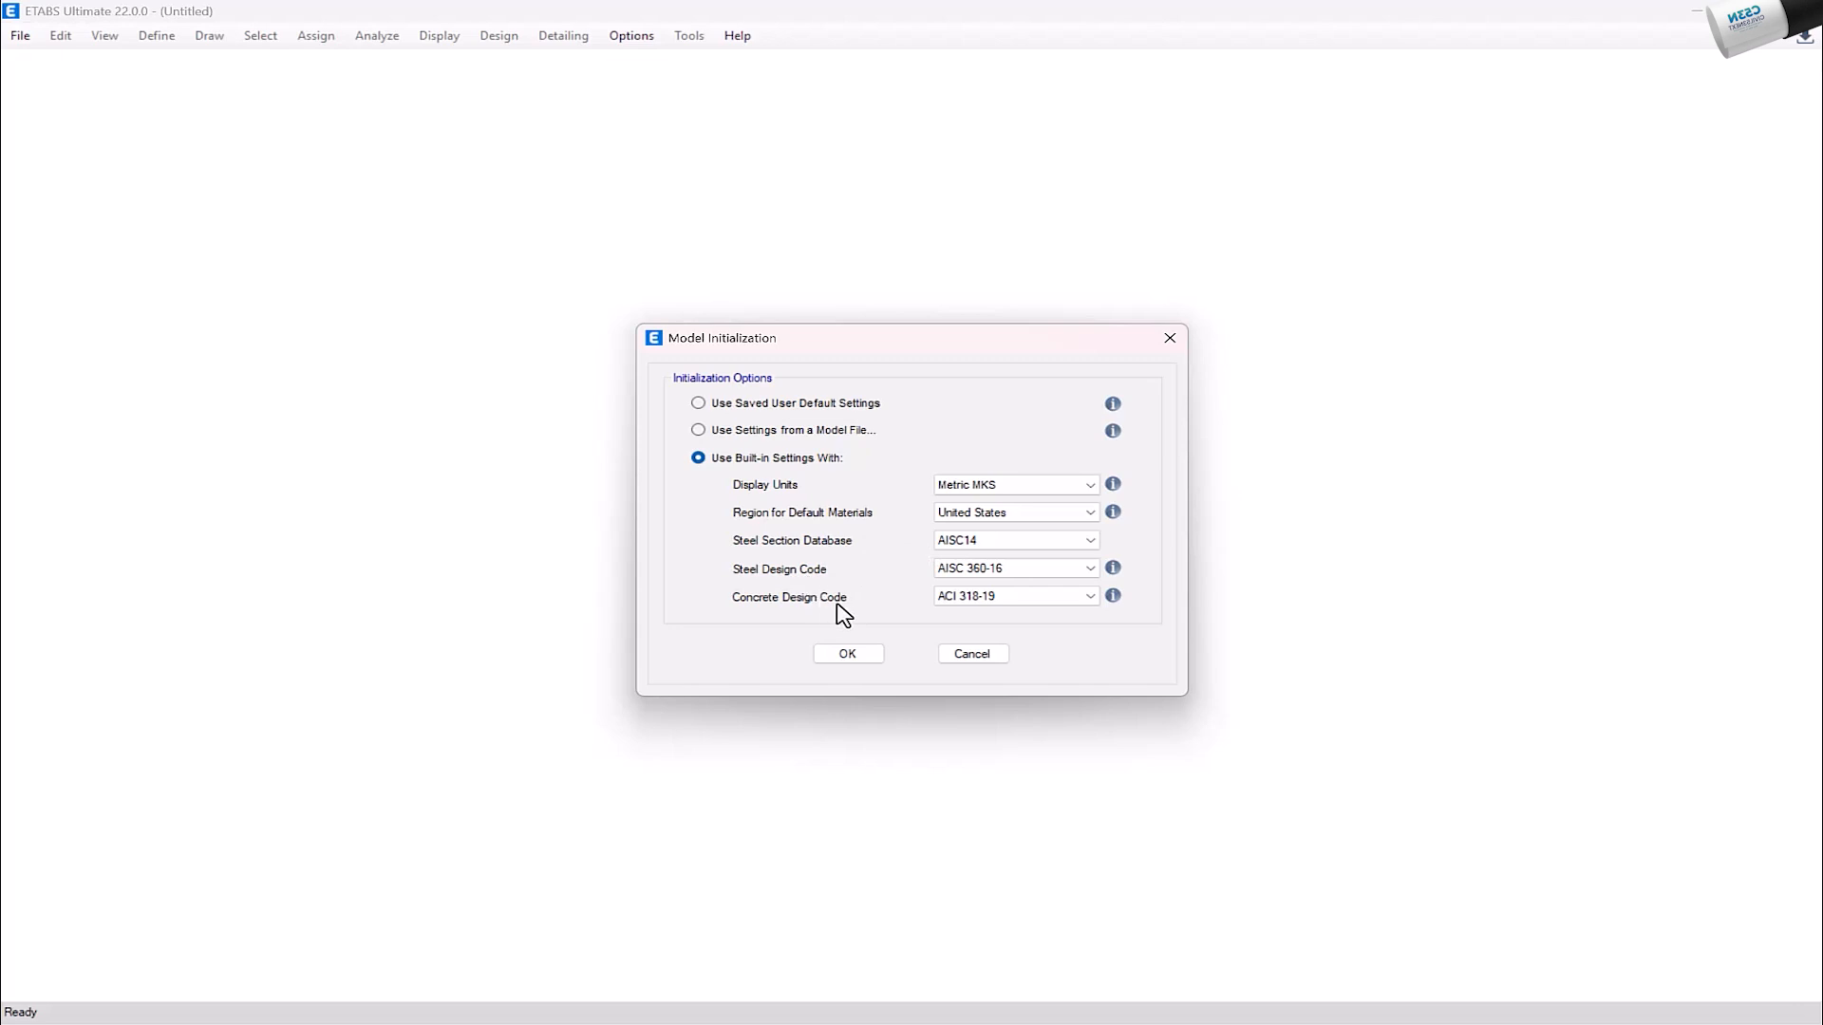
{"action": "left_click", "coordinate": [848, 654]}
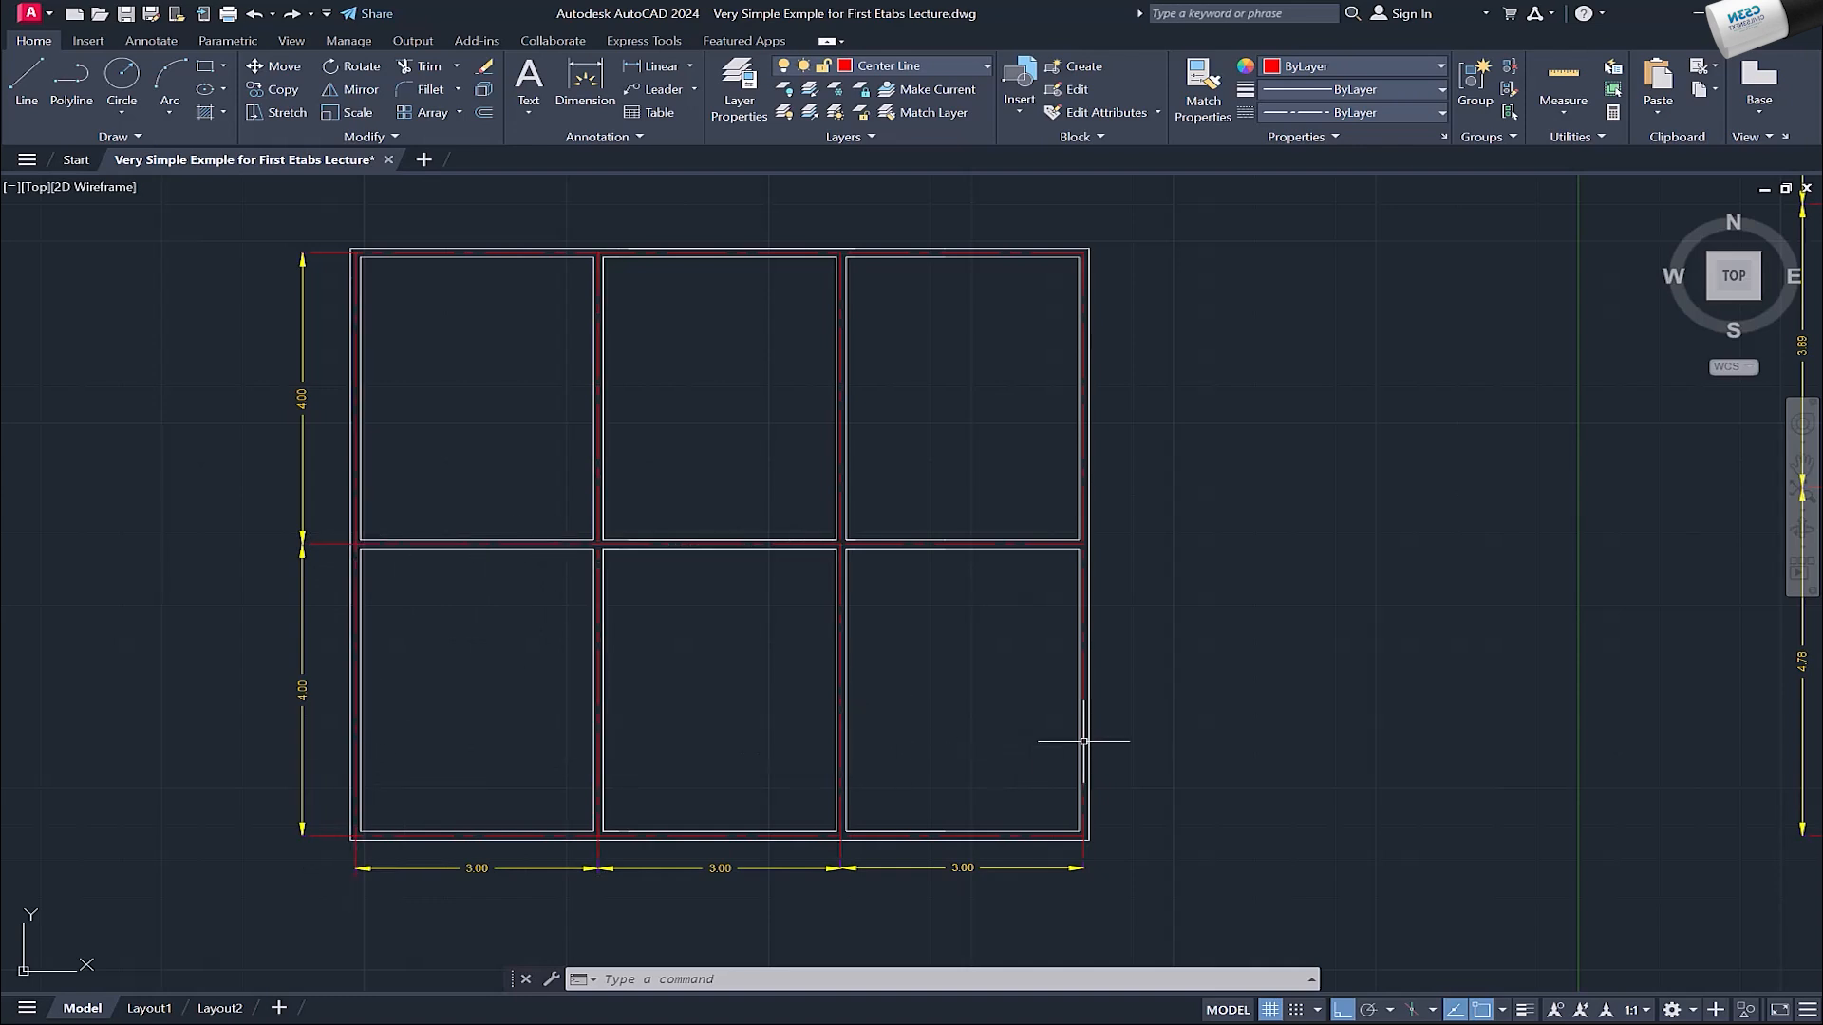
Step: Check the simple floor plan in AutoCAD and set the number of grid lines in the Y direction to 3
{"action": "left_click_drag", "start_coordinate": [385, 879], "coordinate": [488, 877]}
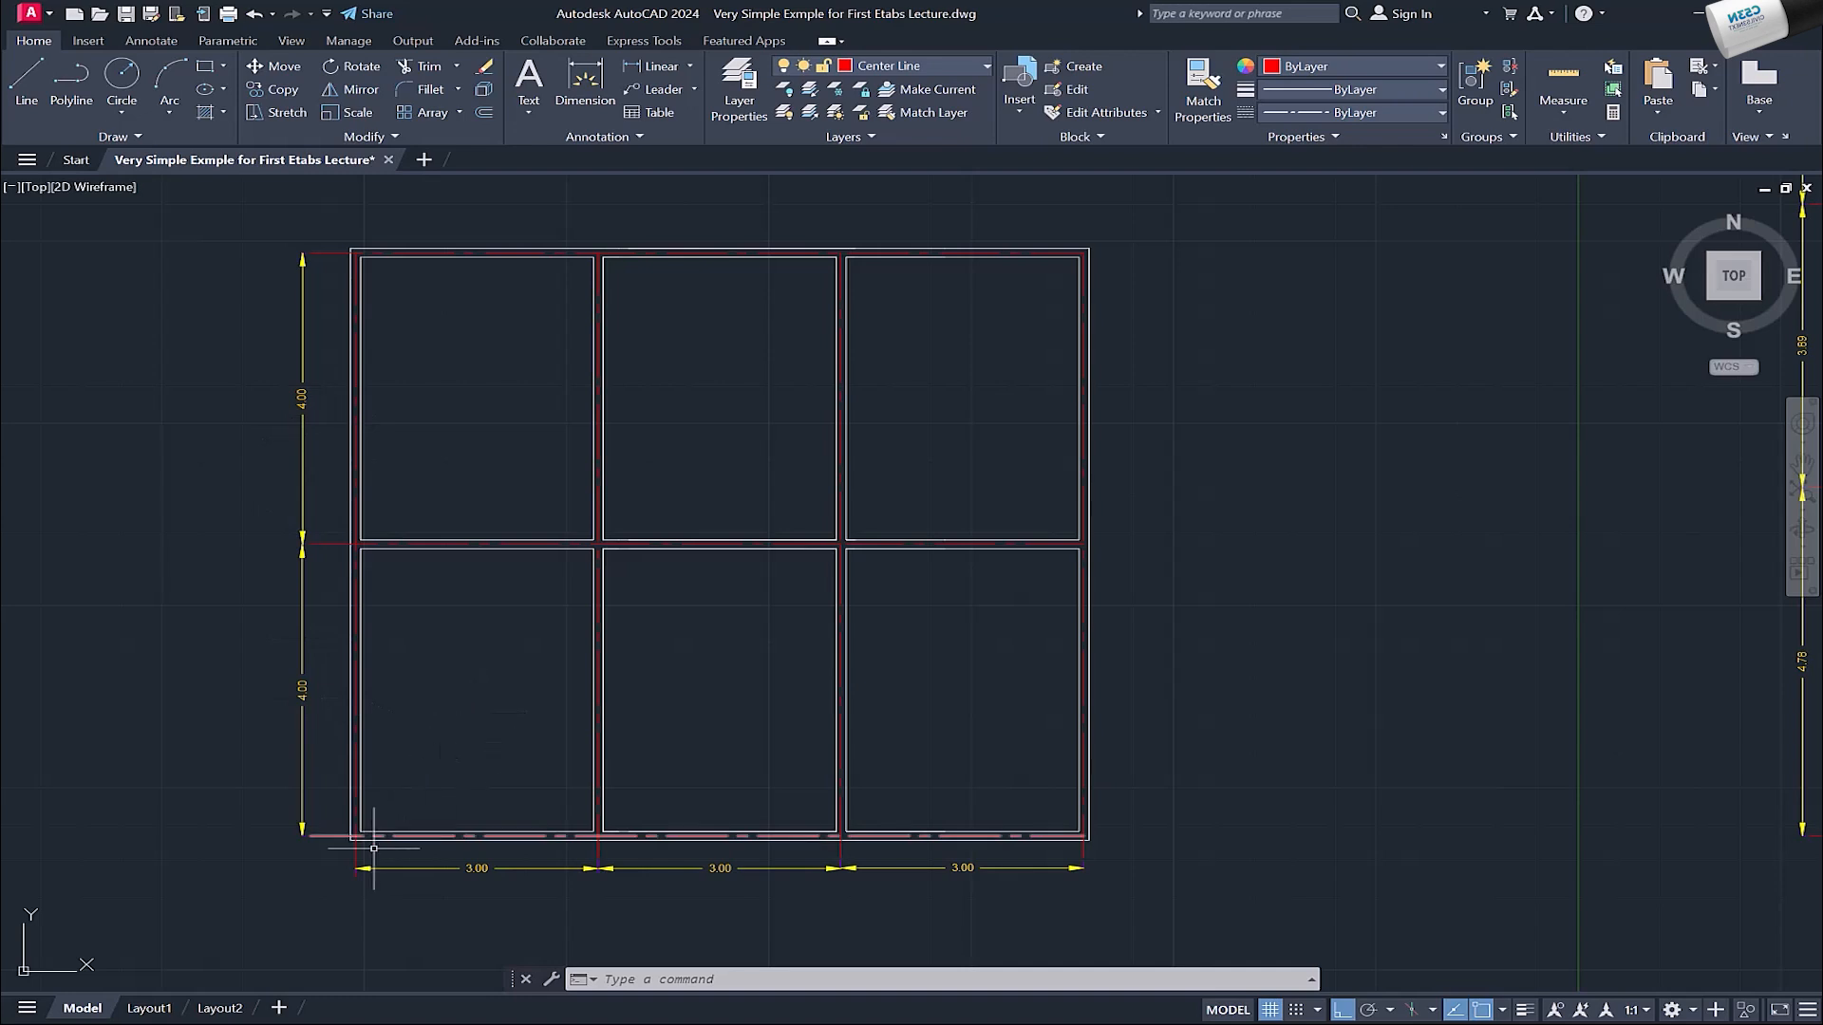
{"action": "left_click", "coordinate": [1093, 845]}
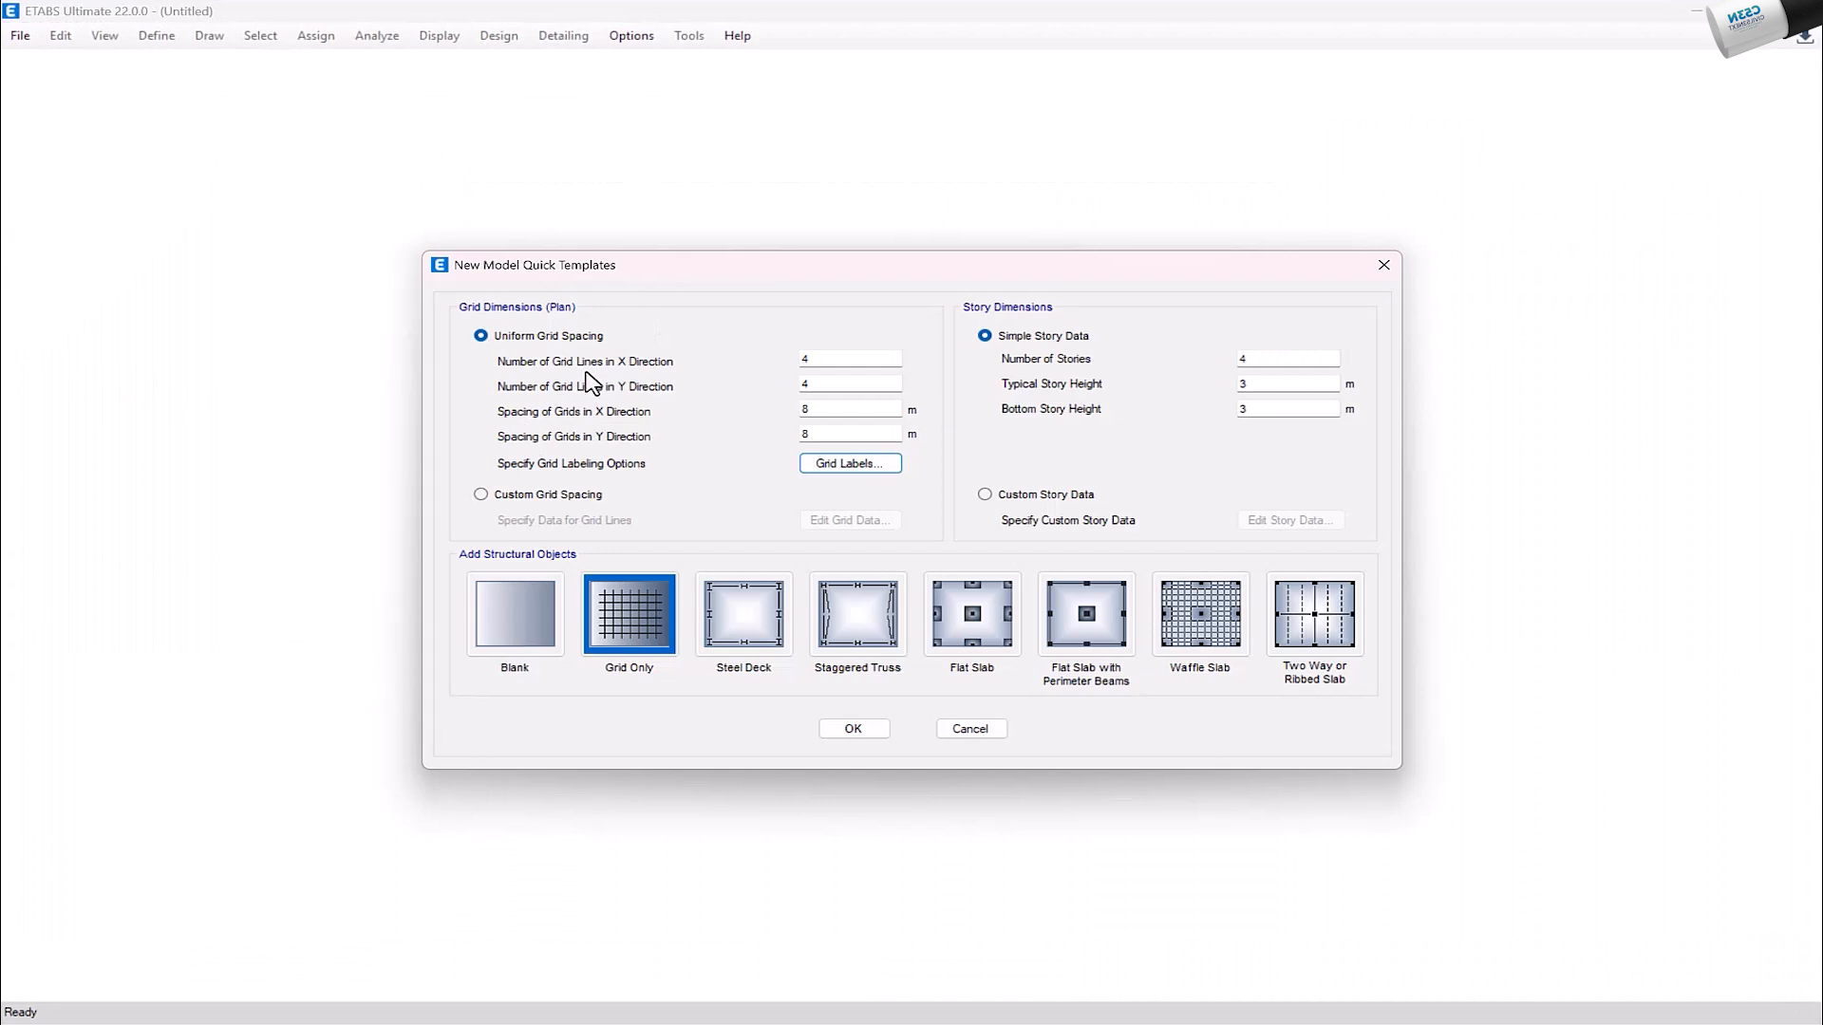
{"action": "left_click", "coordinate": [807, 360]}
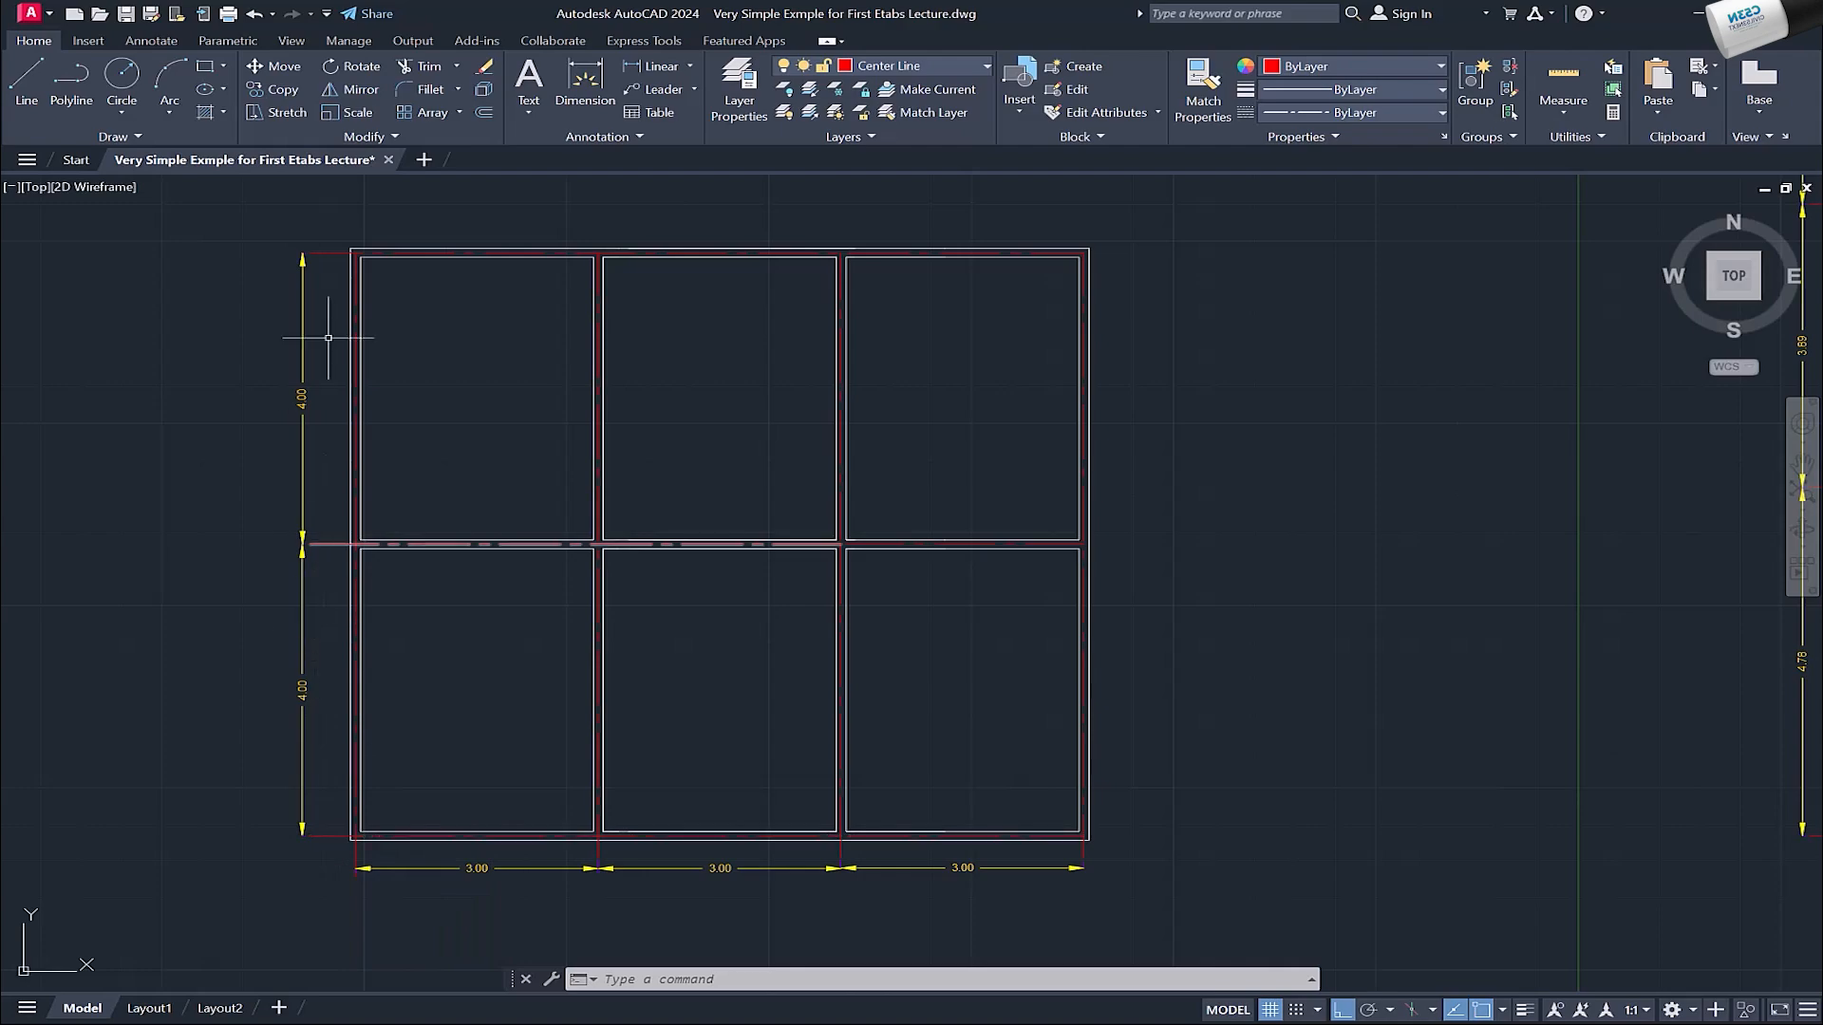
{"action": "left_click", "coordinate": [823, 382]}
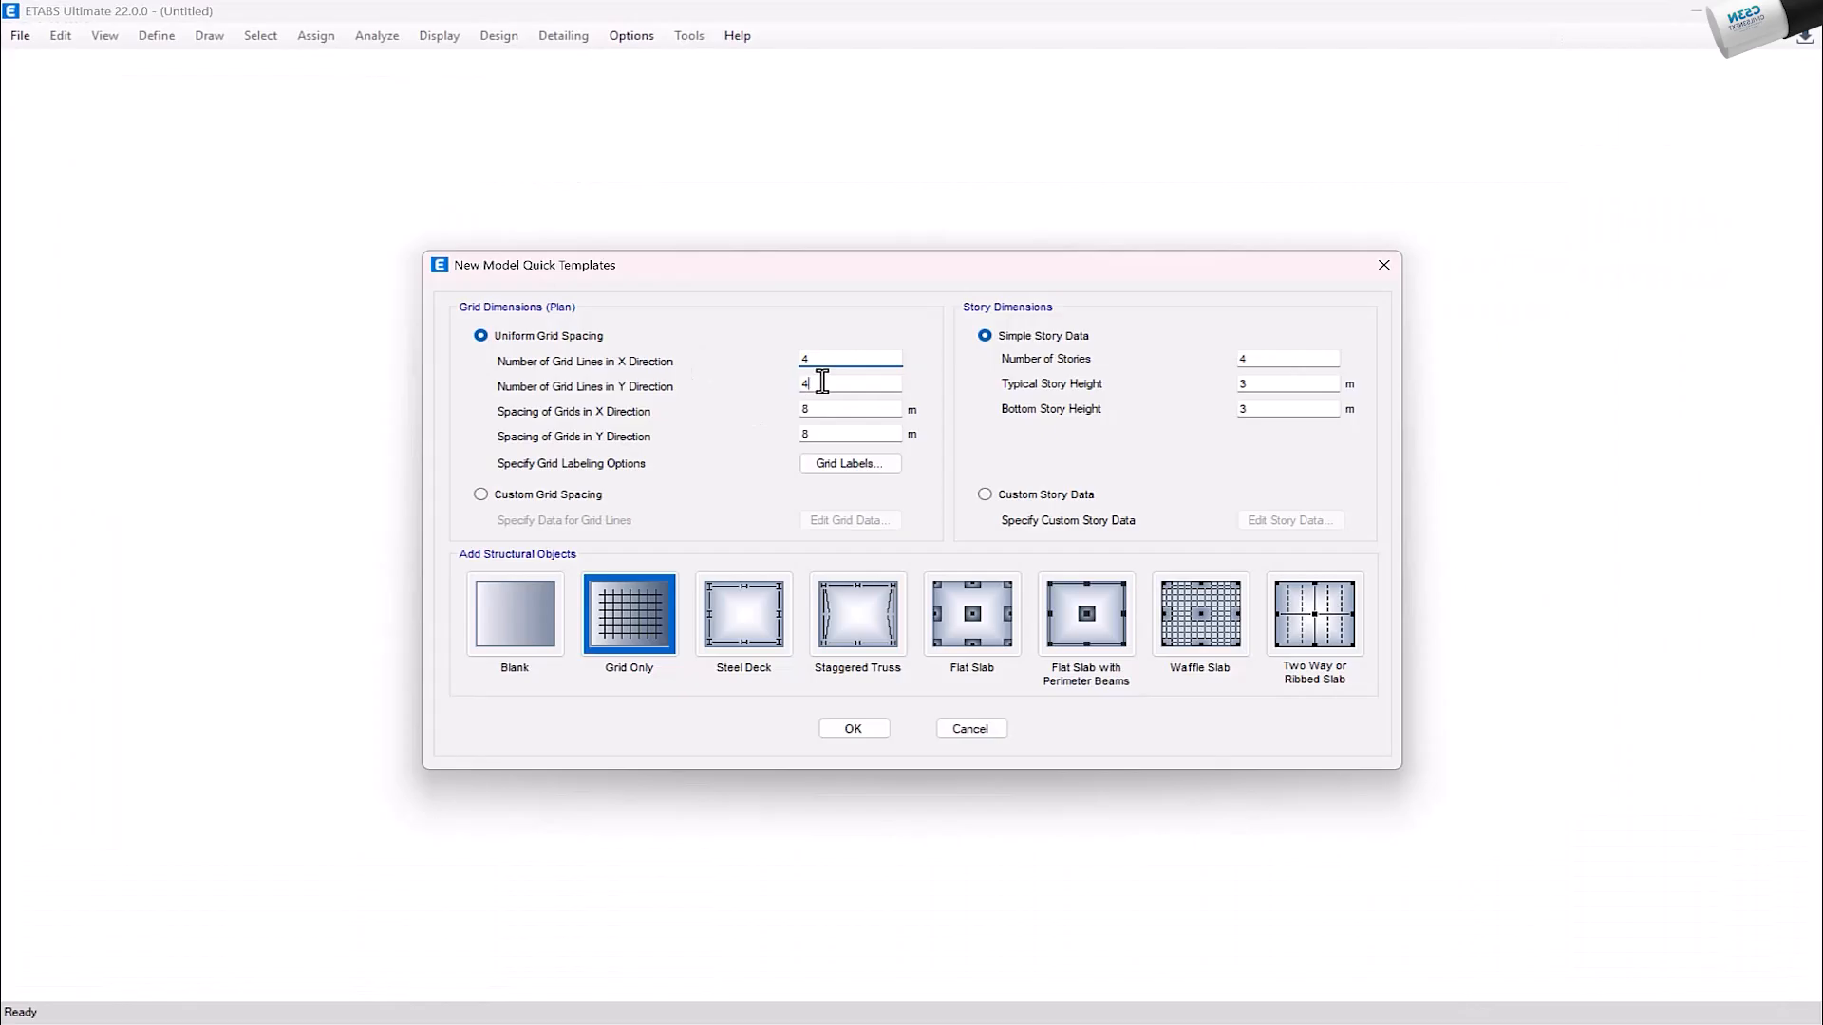
{"action": "key", "text": "BackSpace"}
{"action": "type", "text": "3"}
Step: Set the uniform grid spacing to 3 m in the X direction and 4 m in the Y direction
{"action": "left_click", "coordinate": [818, 416]}
{"action": "type", "text": "3"}
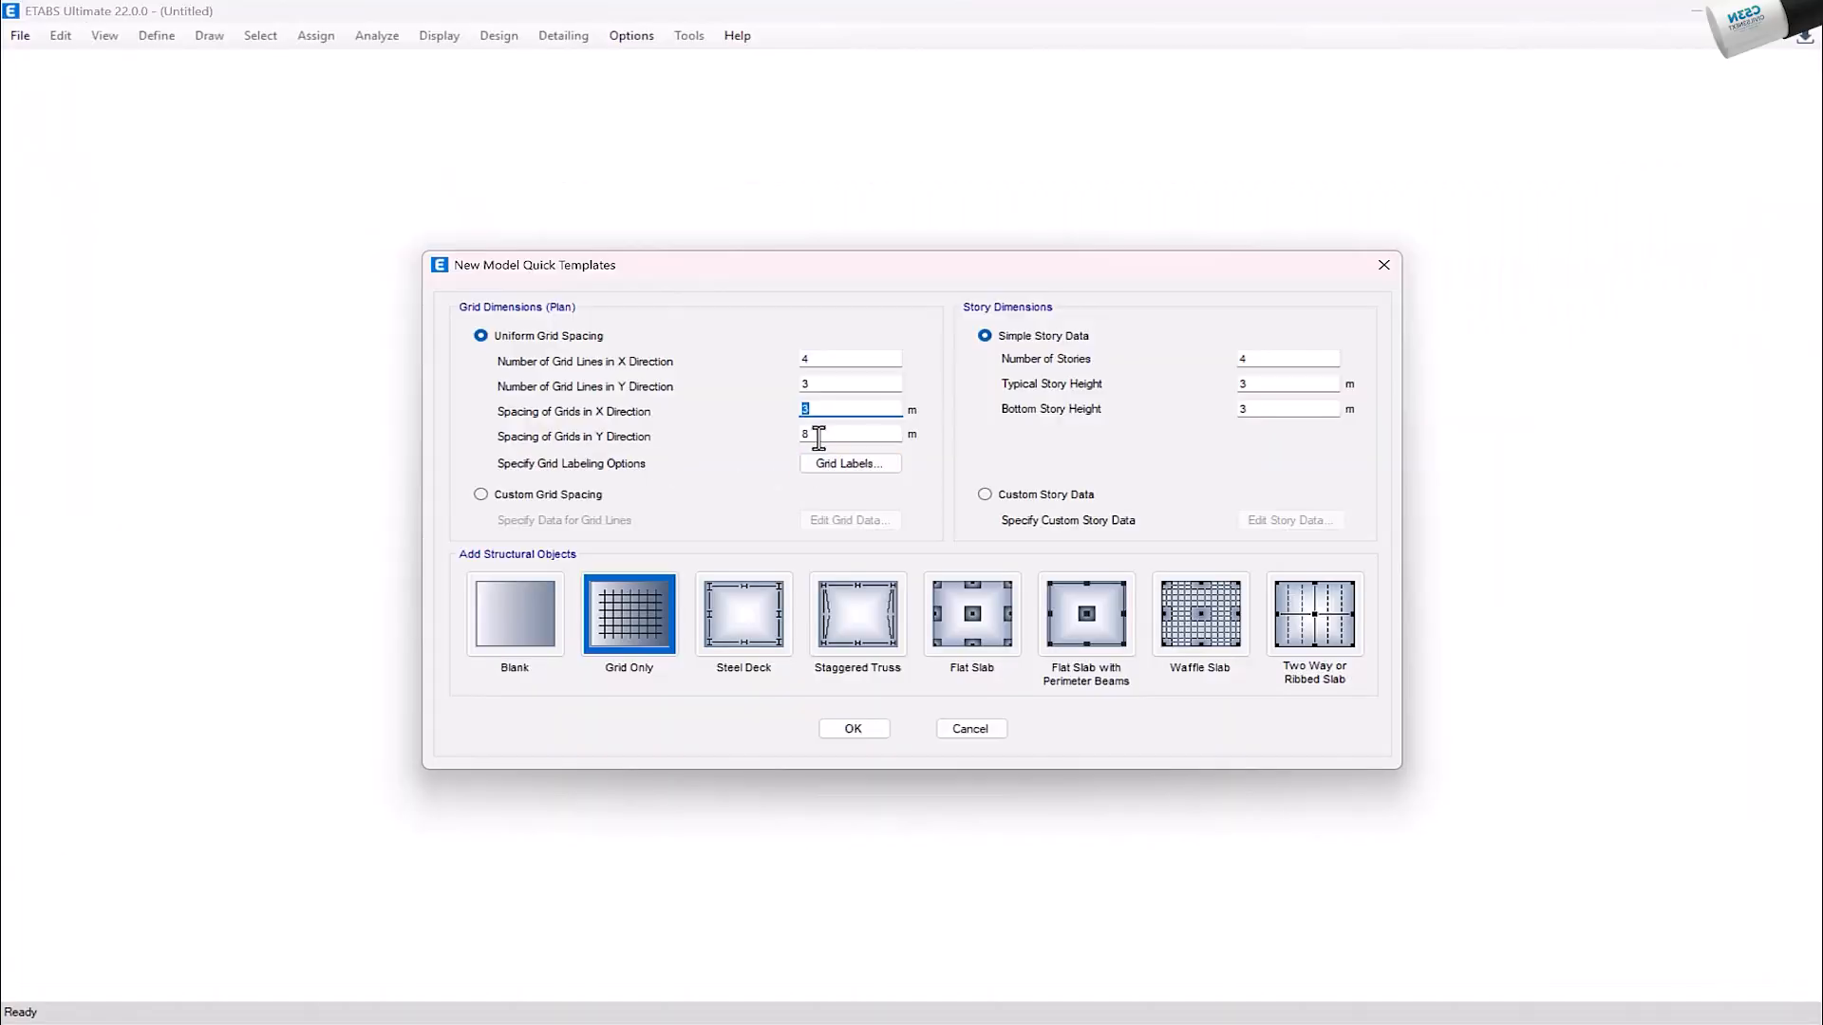
{"action": "key", "text": "Tab"}
Step: Set the grid labeling to begin with A for the X grid and 1 for the Y grid
{"action": "left_click", "coordinate": [842, 465]}
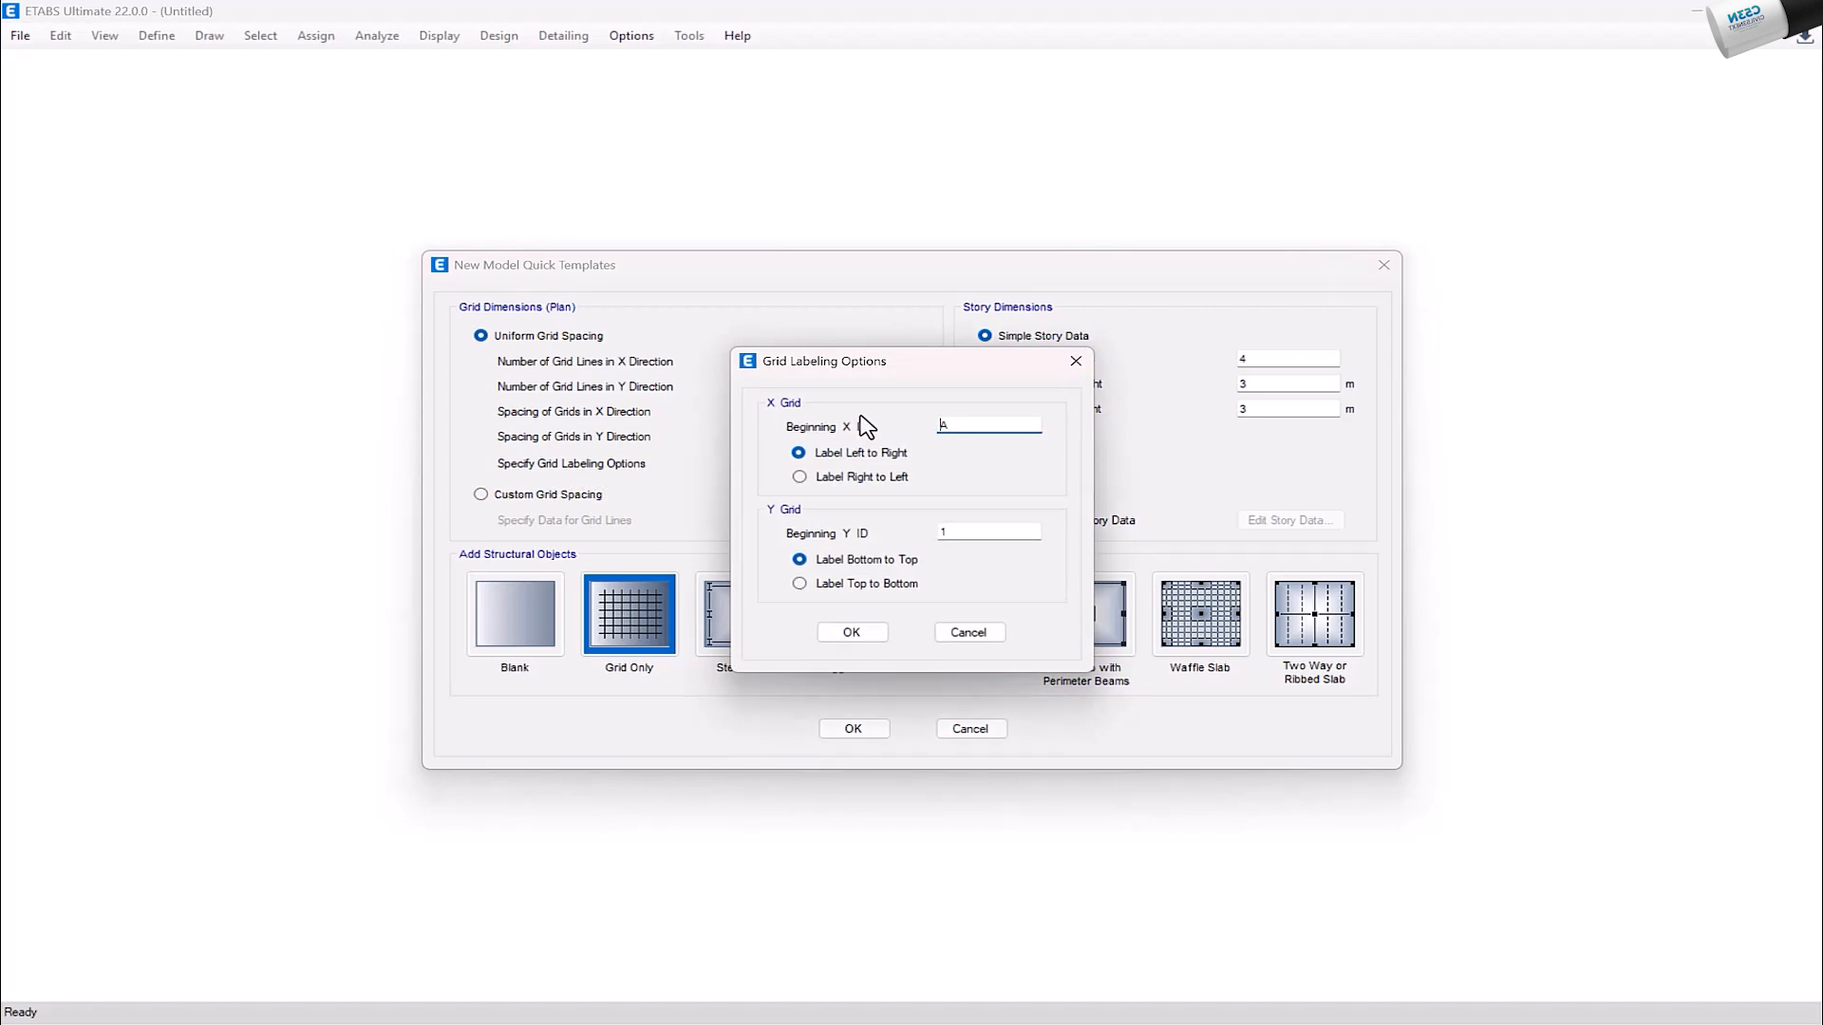
{"action": "double_click", "coordinate": [958, 425]}
{"action": "type", "text": "1"}
{"action": "key", "text": "BackSpace"}
{"action": "type", "text": "A"}
{"action": "left_click", "coordinate": [952, 532]}
{"action": "left_click", "coordinate": [851, 632]}
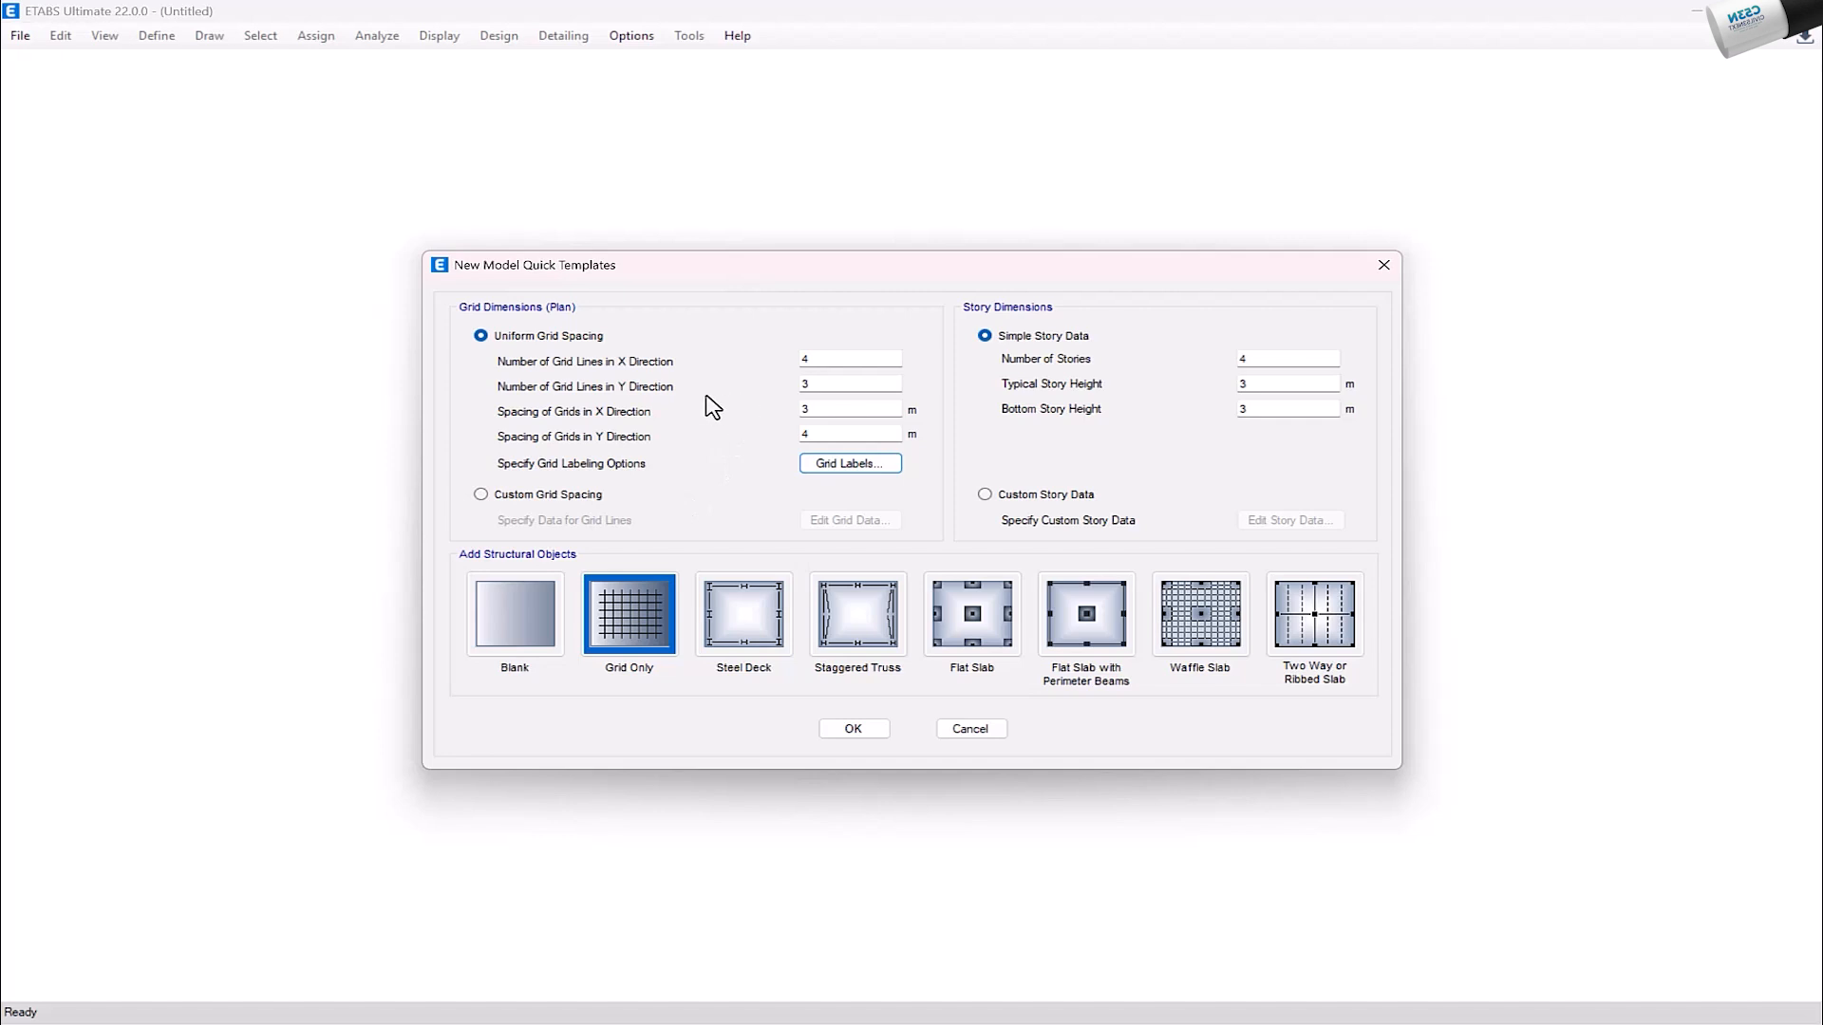
Step: Re-enter the Y-direction grid spacing as 4 m
{"action": "double_click", "coordinate": [829, 412]}
{"action": "double_click", "coordinate": [822, 435]}
{"action": "type", "text": "4"}
Step: Switch to custom grid spacing and delete all X and Y grid lines from the grid system data
{"action": "left_click", "coordinate": [535, 501]}
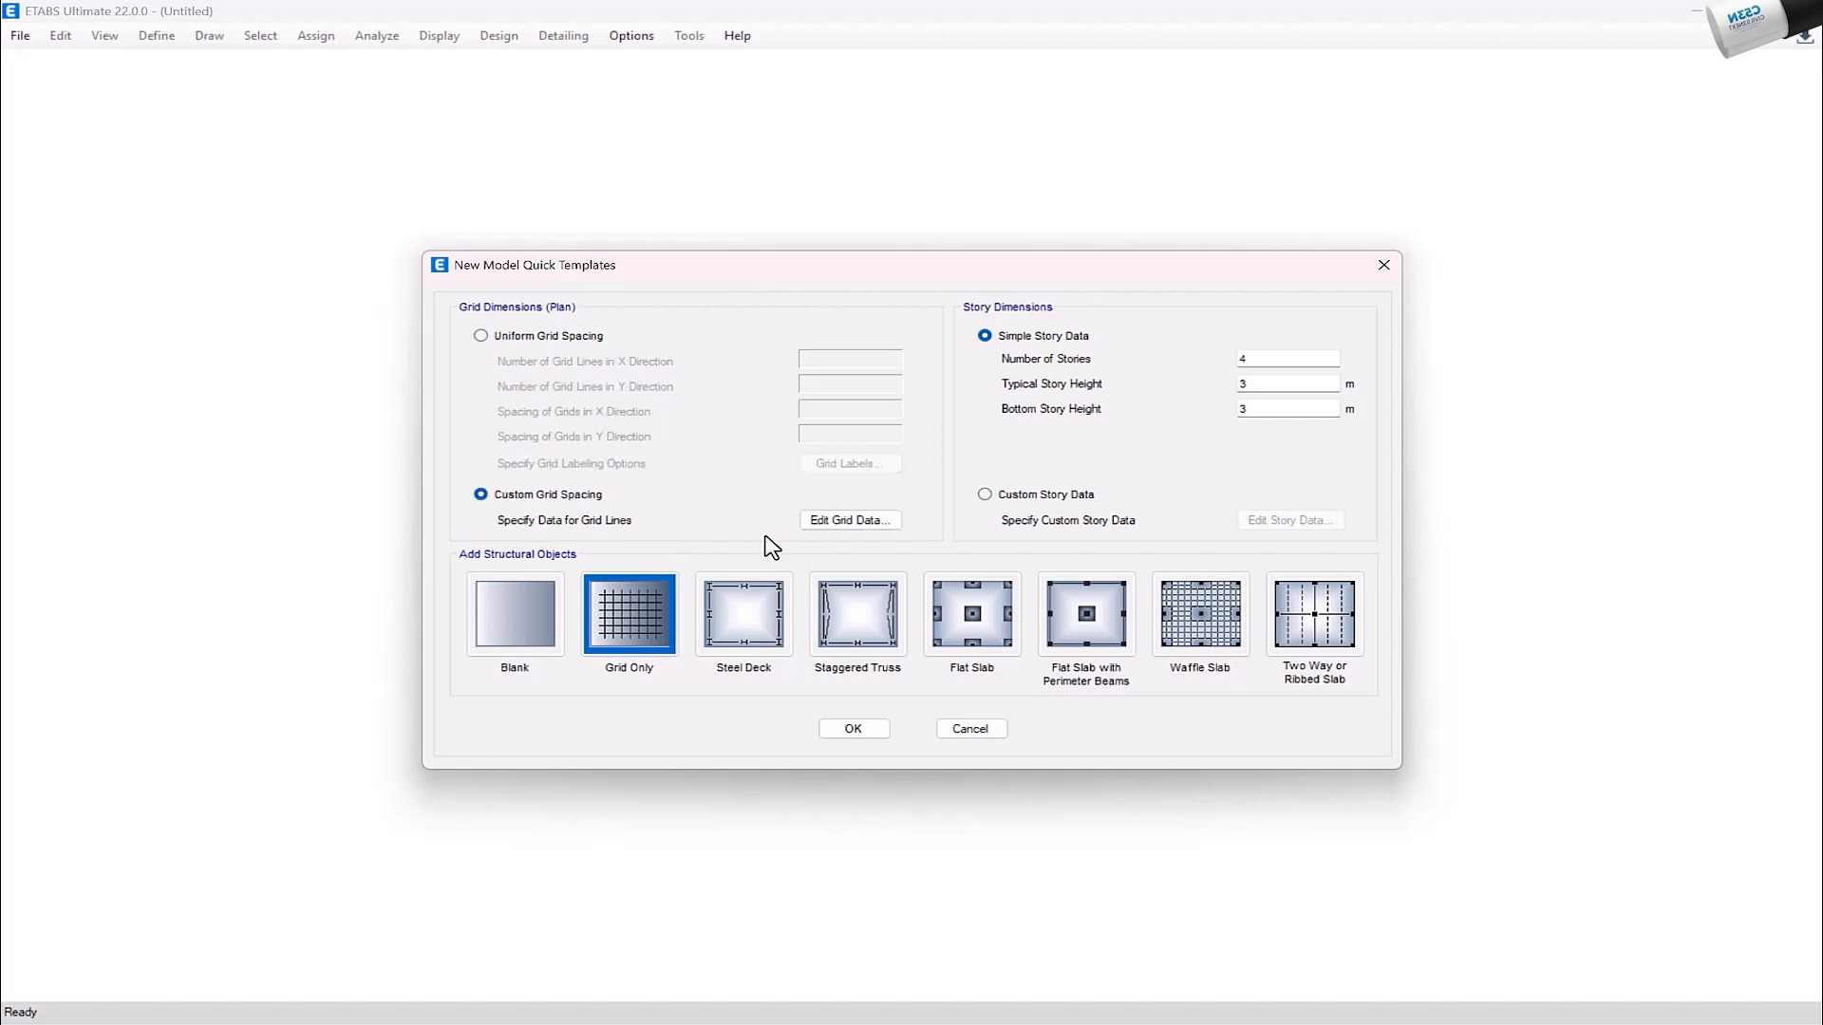
{"action": "left_click", "coordinate": [864, 528]}
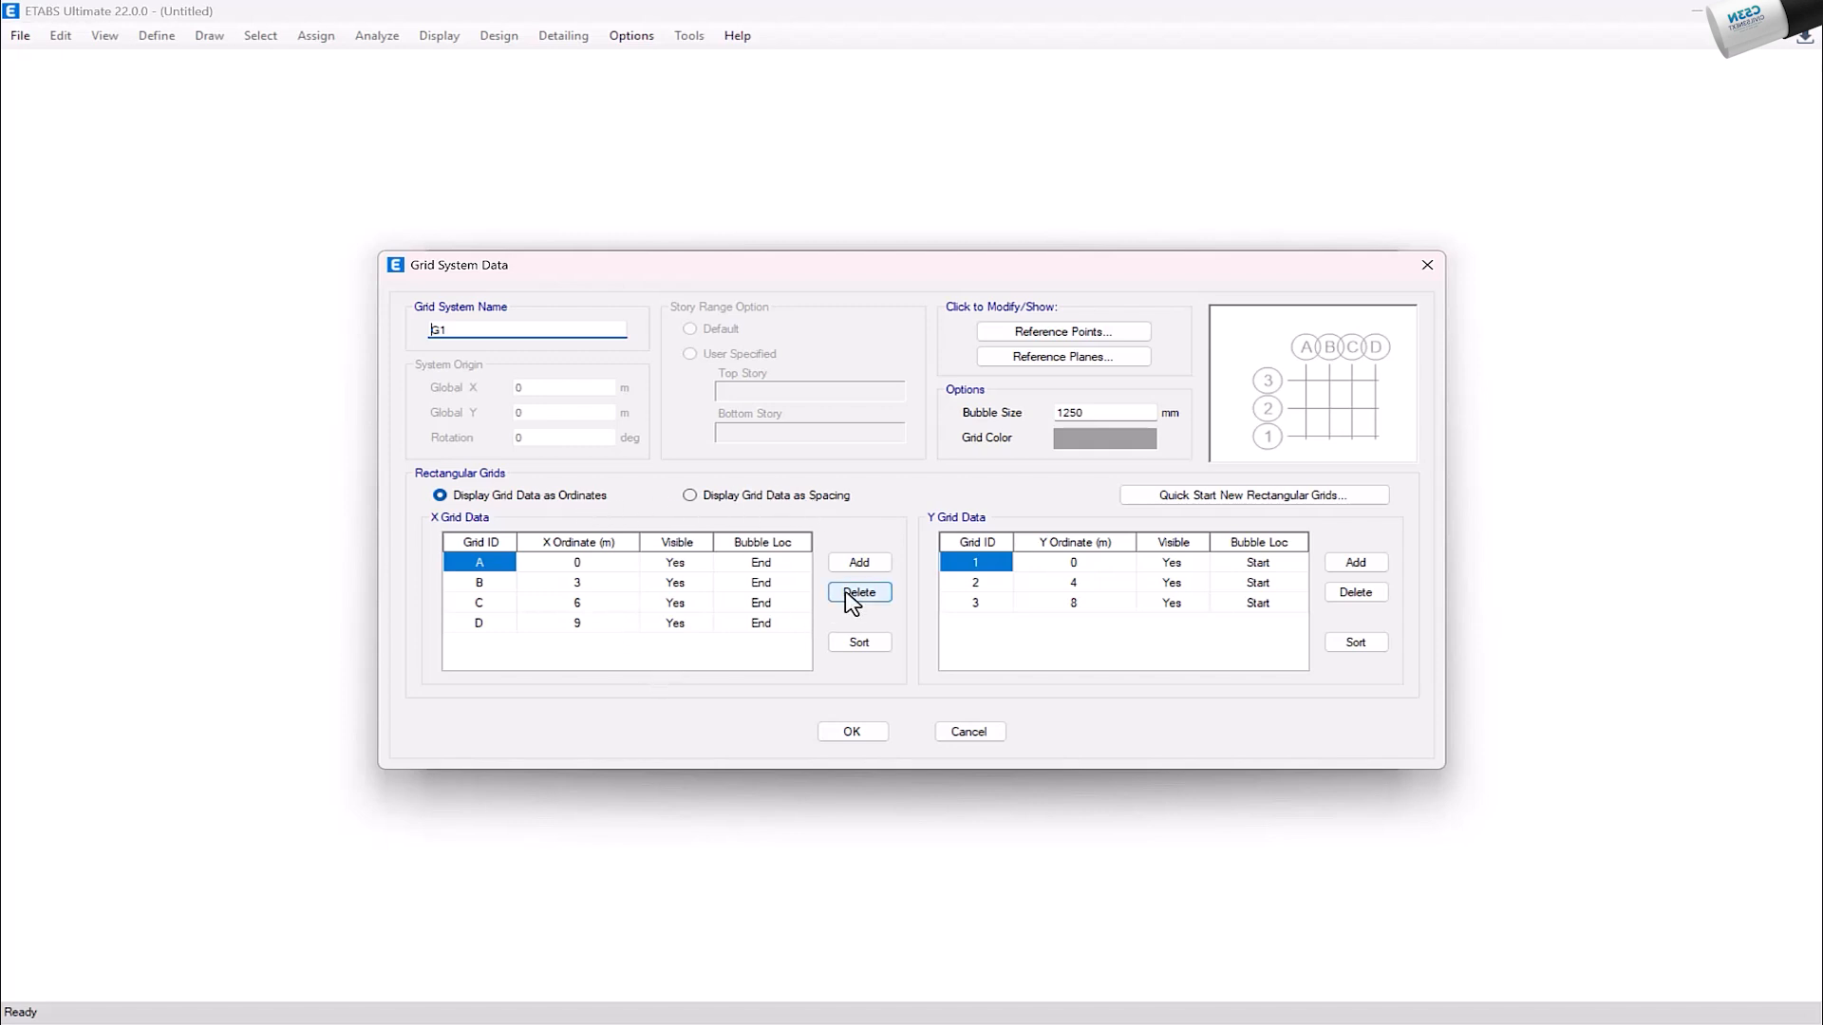
{"action": "left_click", "coordinate": [847, 594]}
{"action": "left_click", "coordinate": [847, 594]}
{"action": "left_click", "coordinate": [847, 594]}
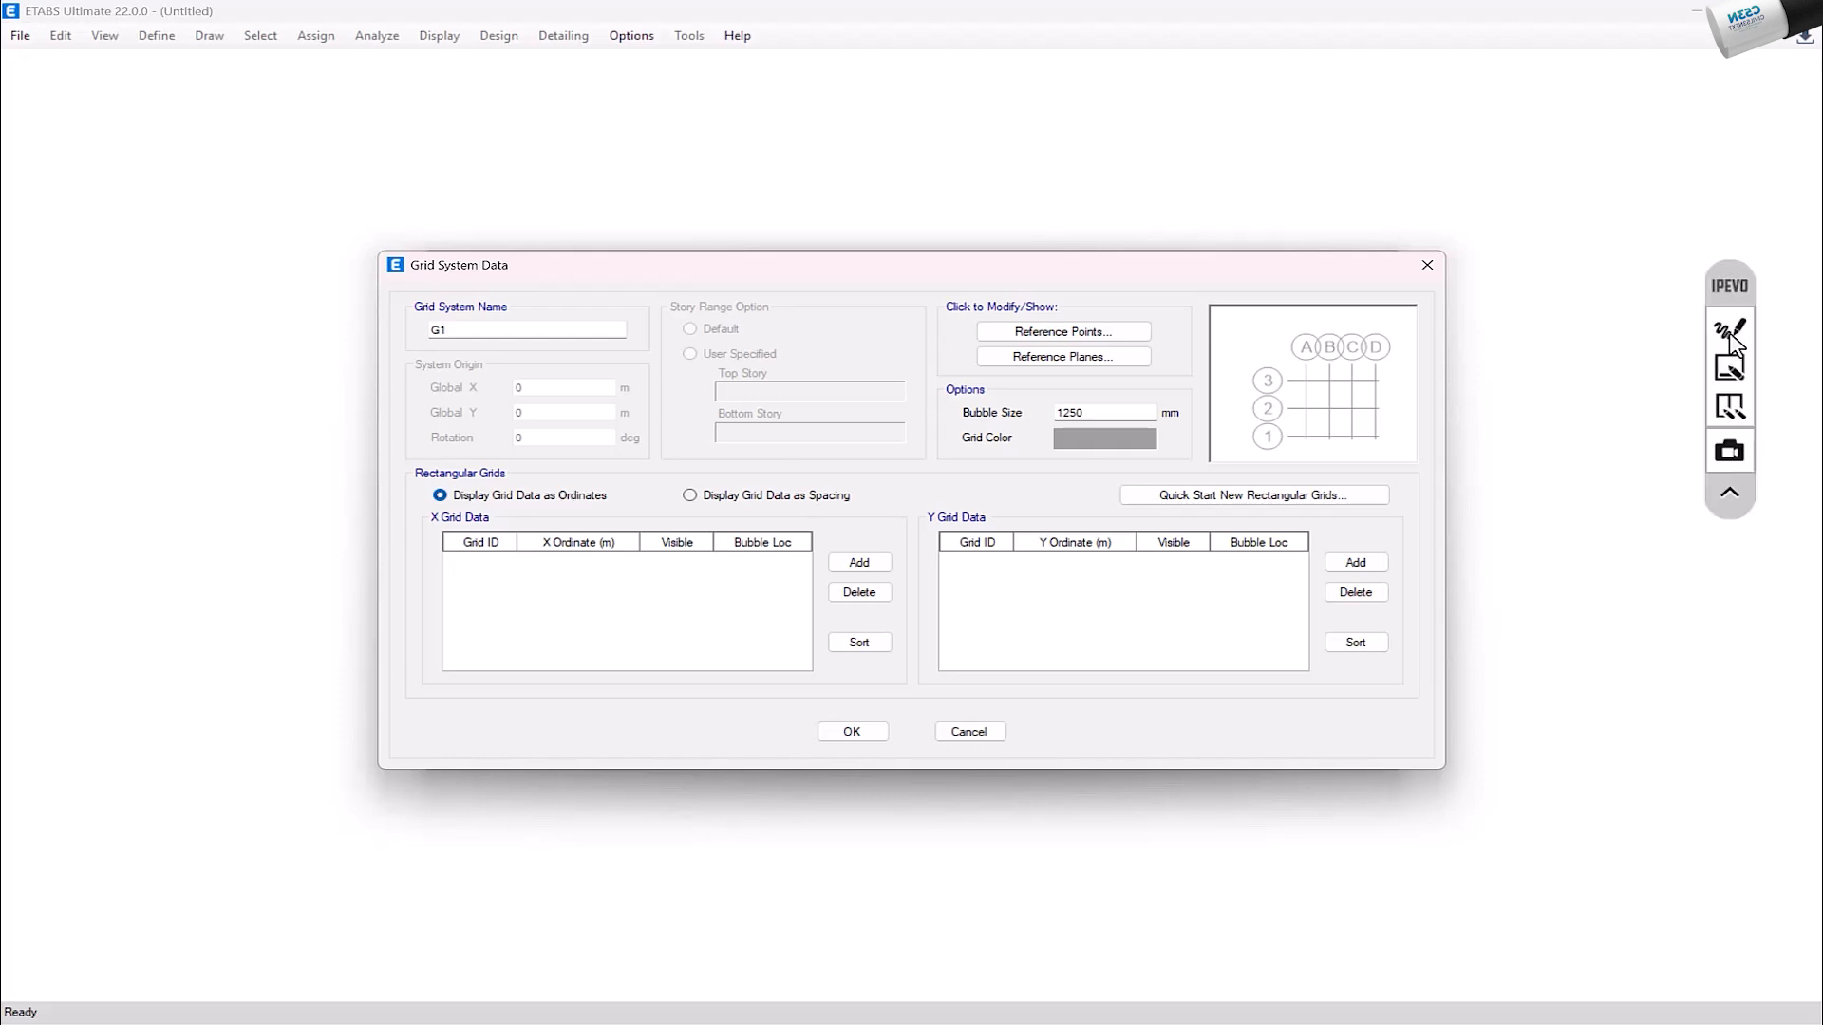
Step: Annotate the screen with four vertical and three horizontal grid lines, marking the bay spacings 4, 5 and 6
{"action": "left_click", "coordinate": [1728, 332]}
{"action": "left_click_drag", "start_coordinate": [748, 152], "coordinate": [717, 536]}
{"action": "left_click_drag", "start_coordinate": [856, 185], "coordinate": [837, 546]}
{"action": "left_click_drag", "start_coordinate": [1003, 180], "coordinate": [990, 581]}
{"action": "left_click_drag", "start_coordinate": [1154, 171], "coordinate": [1194, 587]}
{"action": "left_click_drag", "start_coordinate": [627, 260], "coordinate": [1503, 292]}
{"action": "left_click_drag", "start_coordinate": [629, 331], "coordinate": [1566, 364]}
{"action": "left_click_drag", "start_coordinate": [635, 416], "coordinate": [1478, 408]}
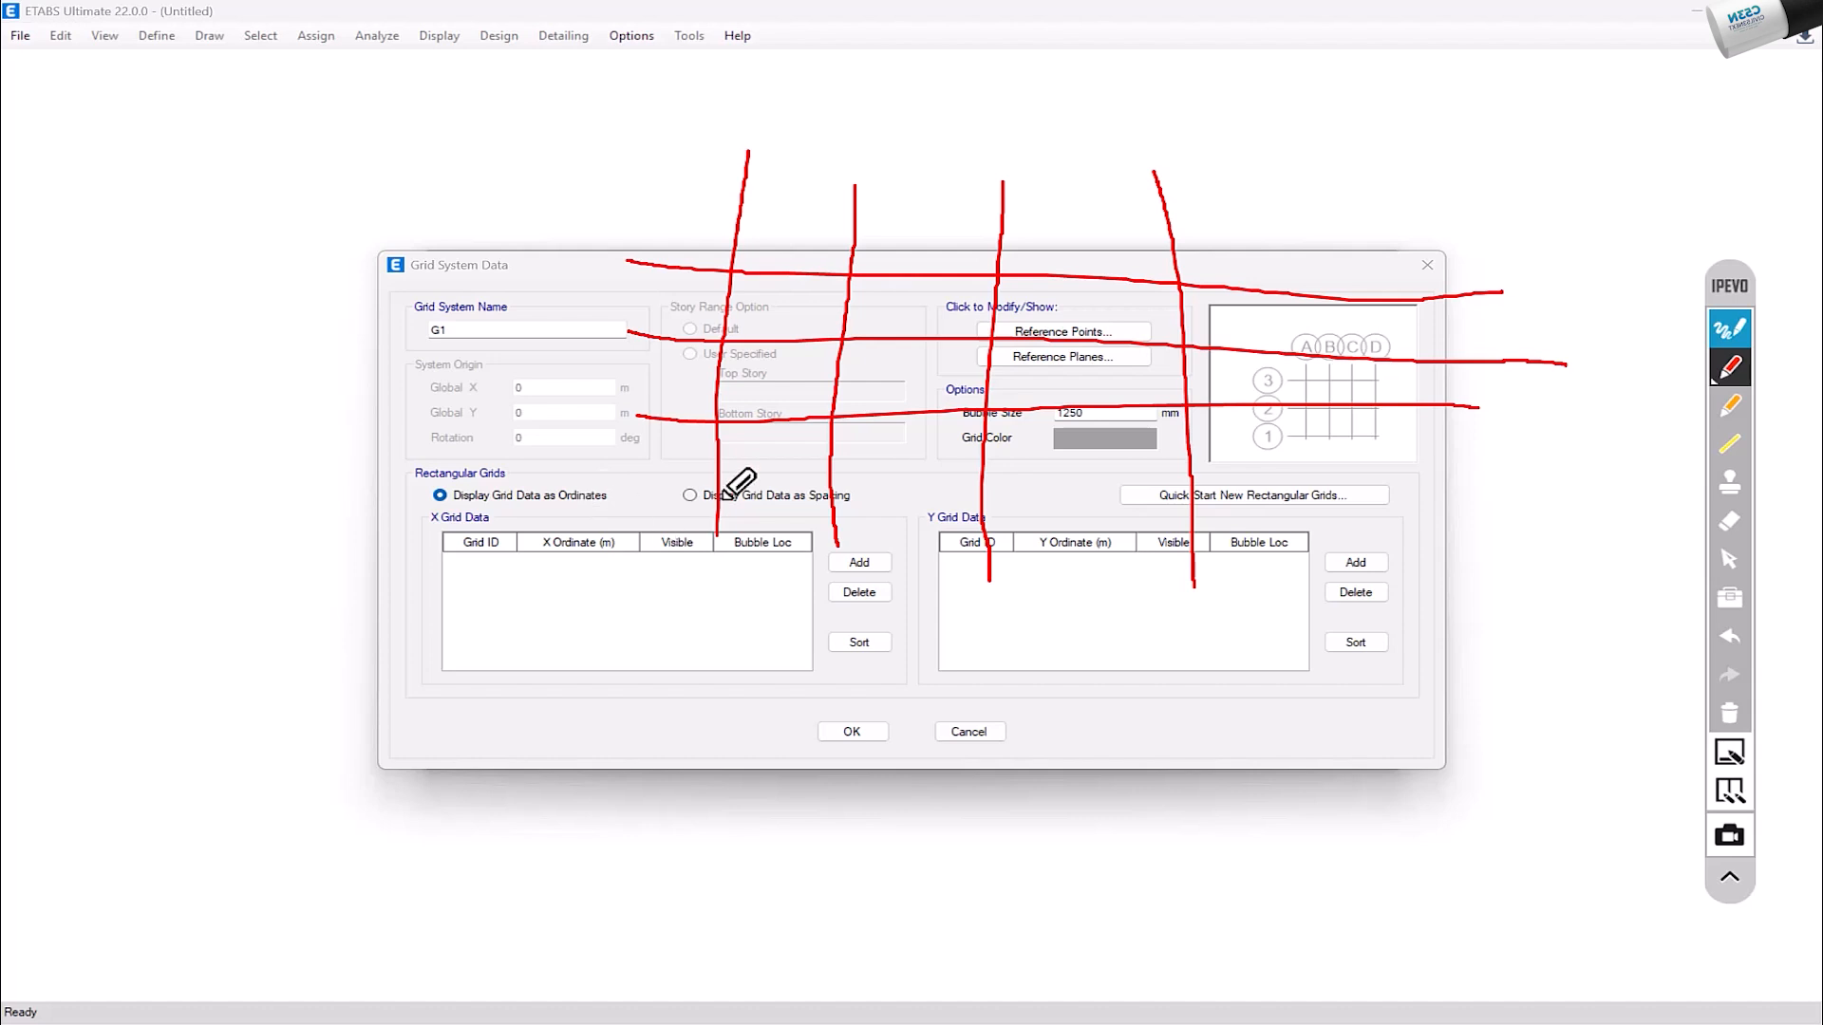
{"action": "left_click_drag", "start_coordinate": [755, 463], "coordinate": [783, 518]}
{"action": "left_click_drag", "start_coordinate": [938, 441], "coordinate": [873, 495]}
{"action": "mouse_move", "coordinate": [1080, 437]}
{"action": "left_mouse_down"}
{"action": "mouse_move", "coordinate": [1089, 528]}
{"action": "mouse_move", "coordinate": [1059, 522]}
{"action": "left_mouse_up"}
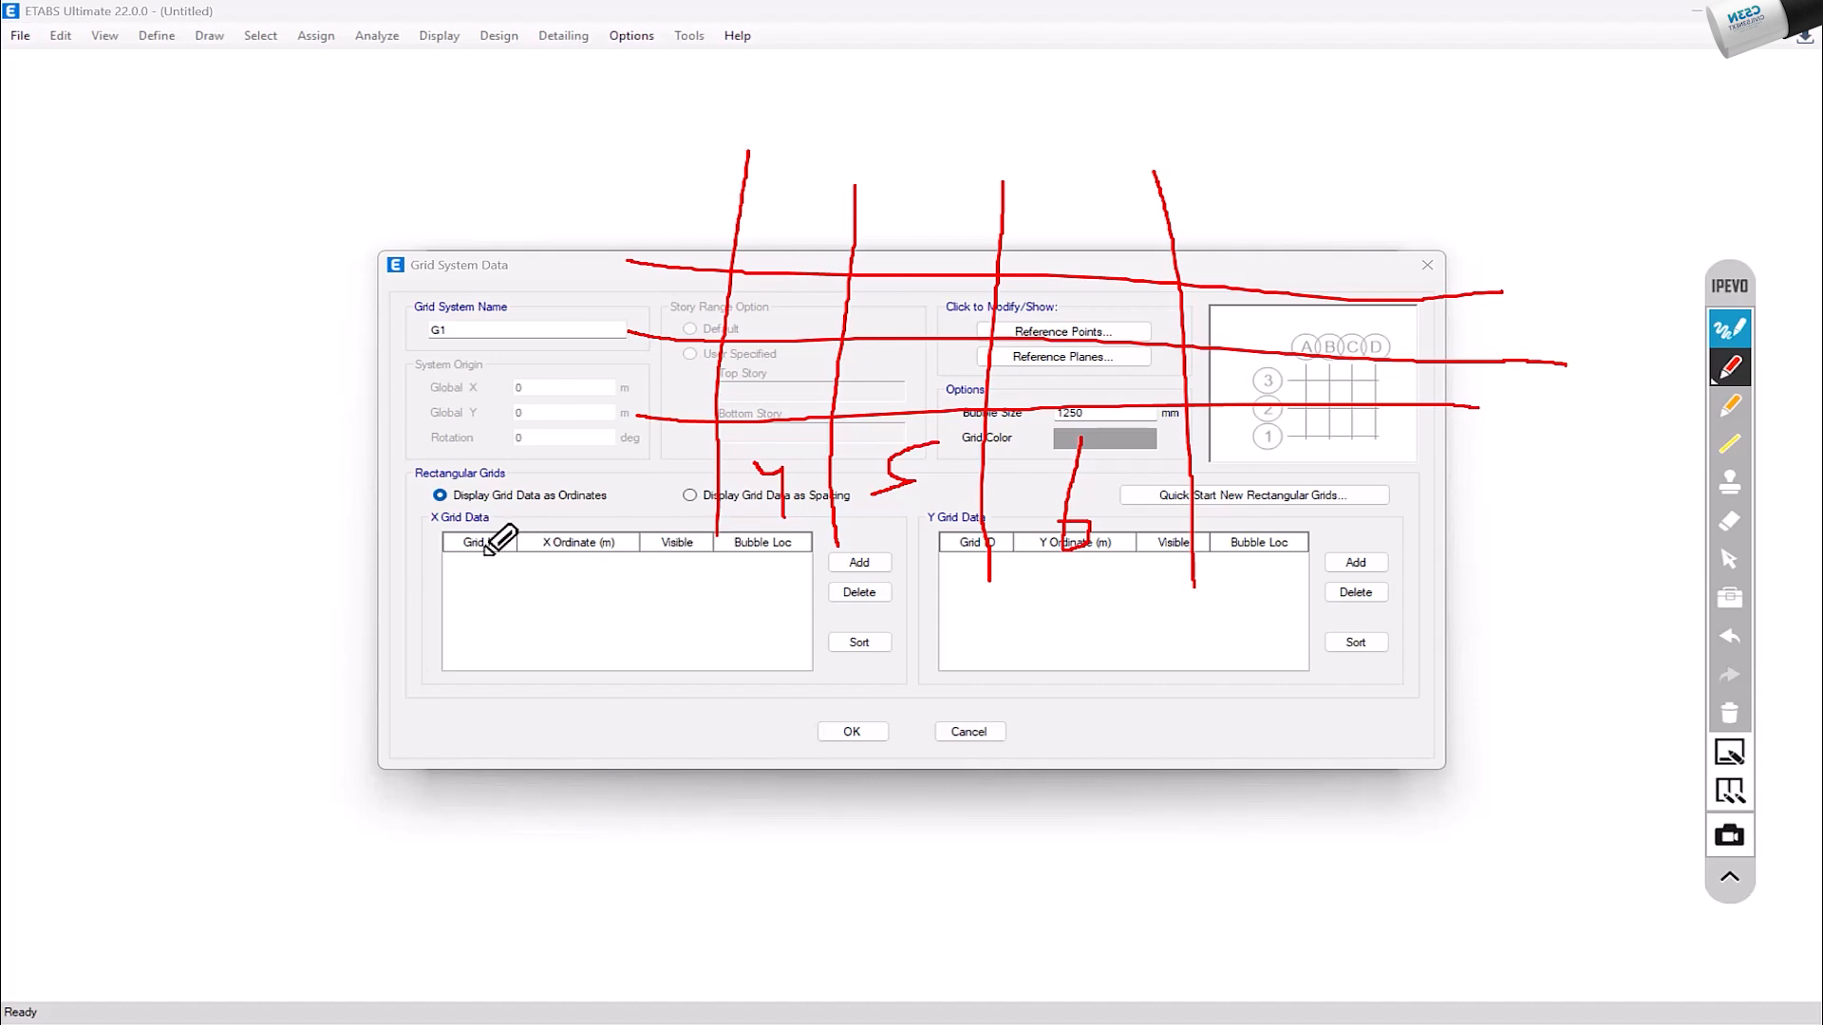
Step: Write the cumulative ordinates 0 - 4 - 9 - 15 beneath the sketched grid and underline them
{"action": "left_click_drag", "start_coordinate": [404, 568], "coordinate": [406, 570]}
{"action": "left_click_drag", "start_coordinate": [444, 575], "coordinate": [475, 574]}
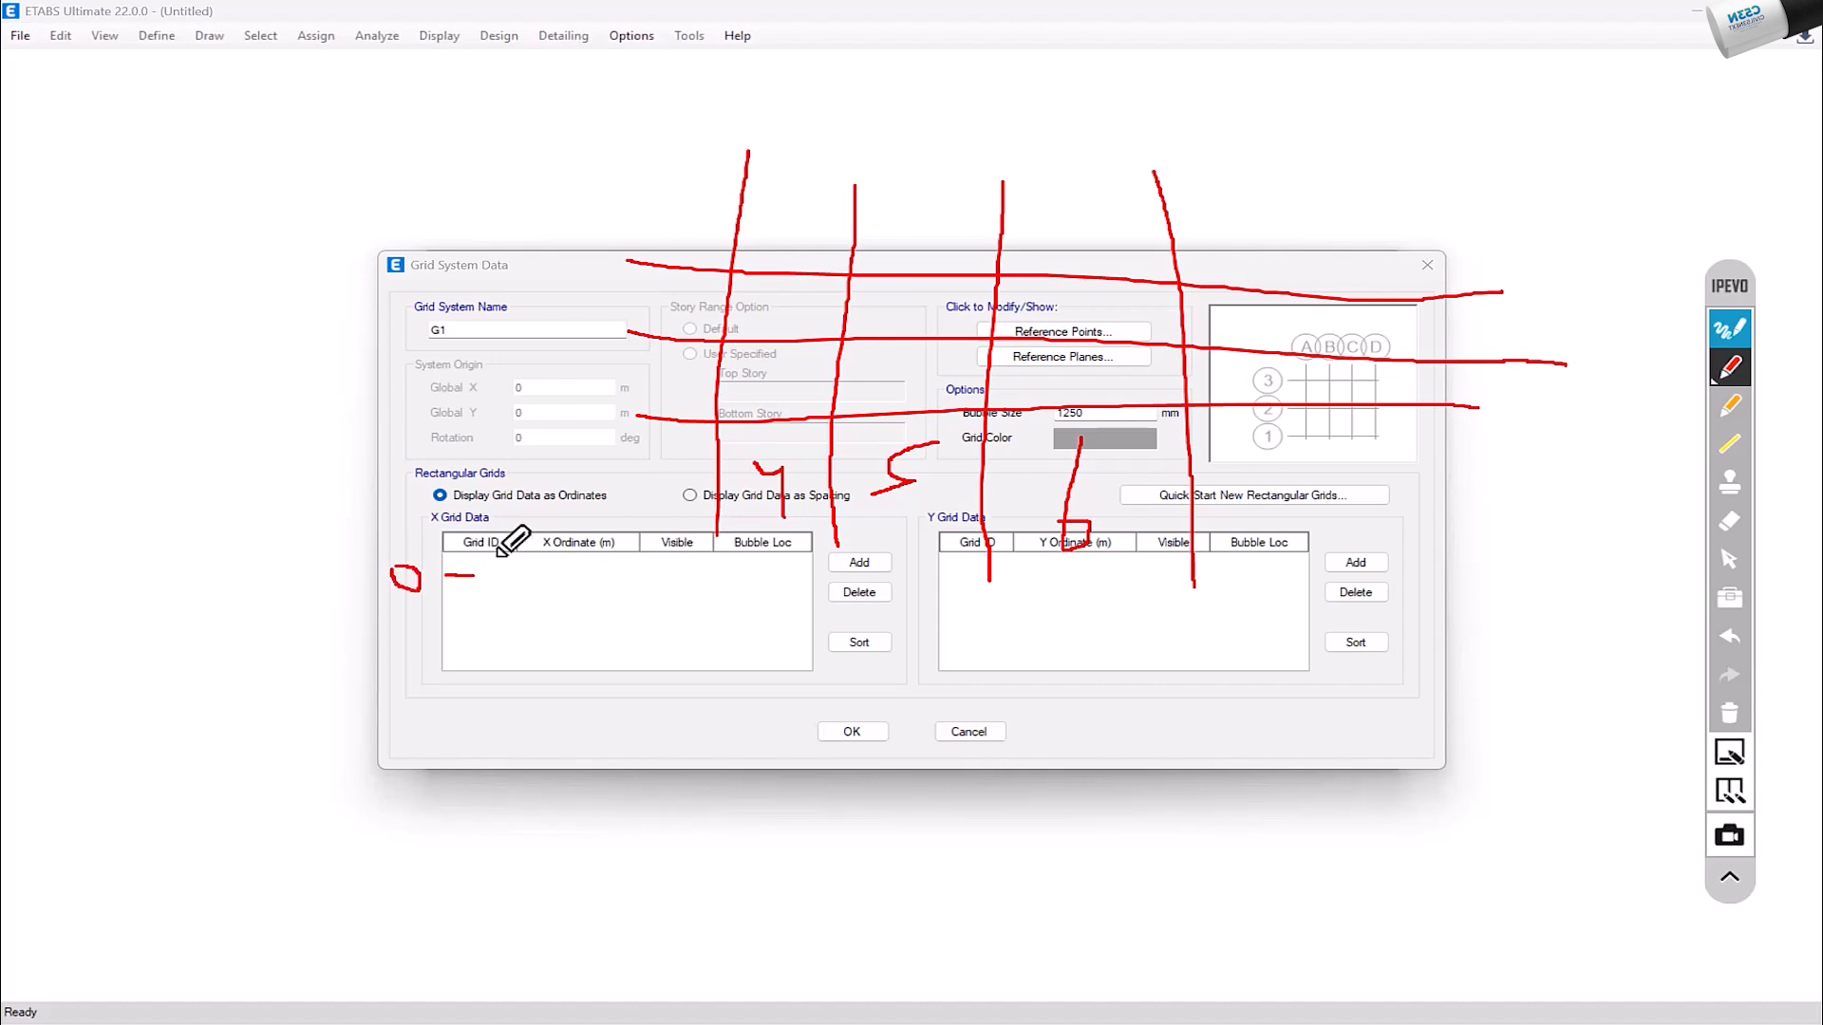
{"action": "left_click_drag", "start_coordinate": [494, 557], "coordinate": [526, 569]}
{"action": "left_click_drag", "start_coordinate": [524, 552], "coordinate": [533, 604]}
{"action": "left_click_drag", "start_coordinate": [560, 578], "coordinate": [603, 577]}
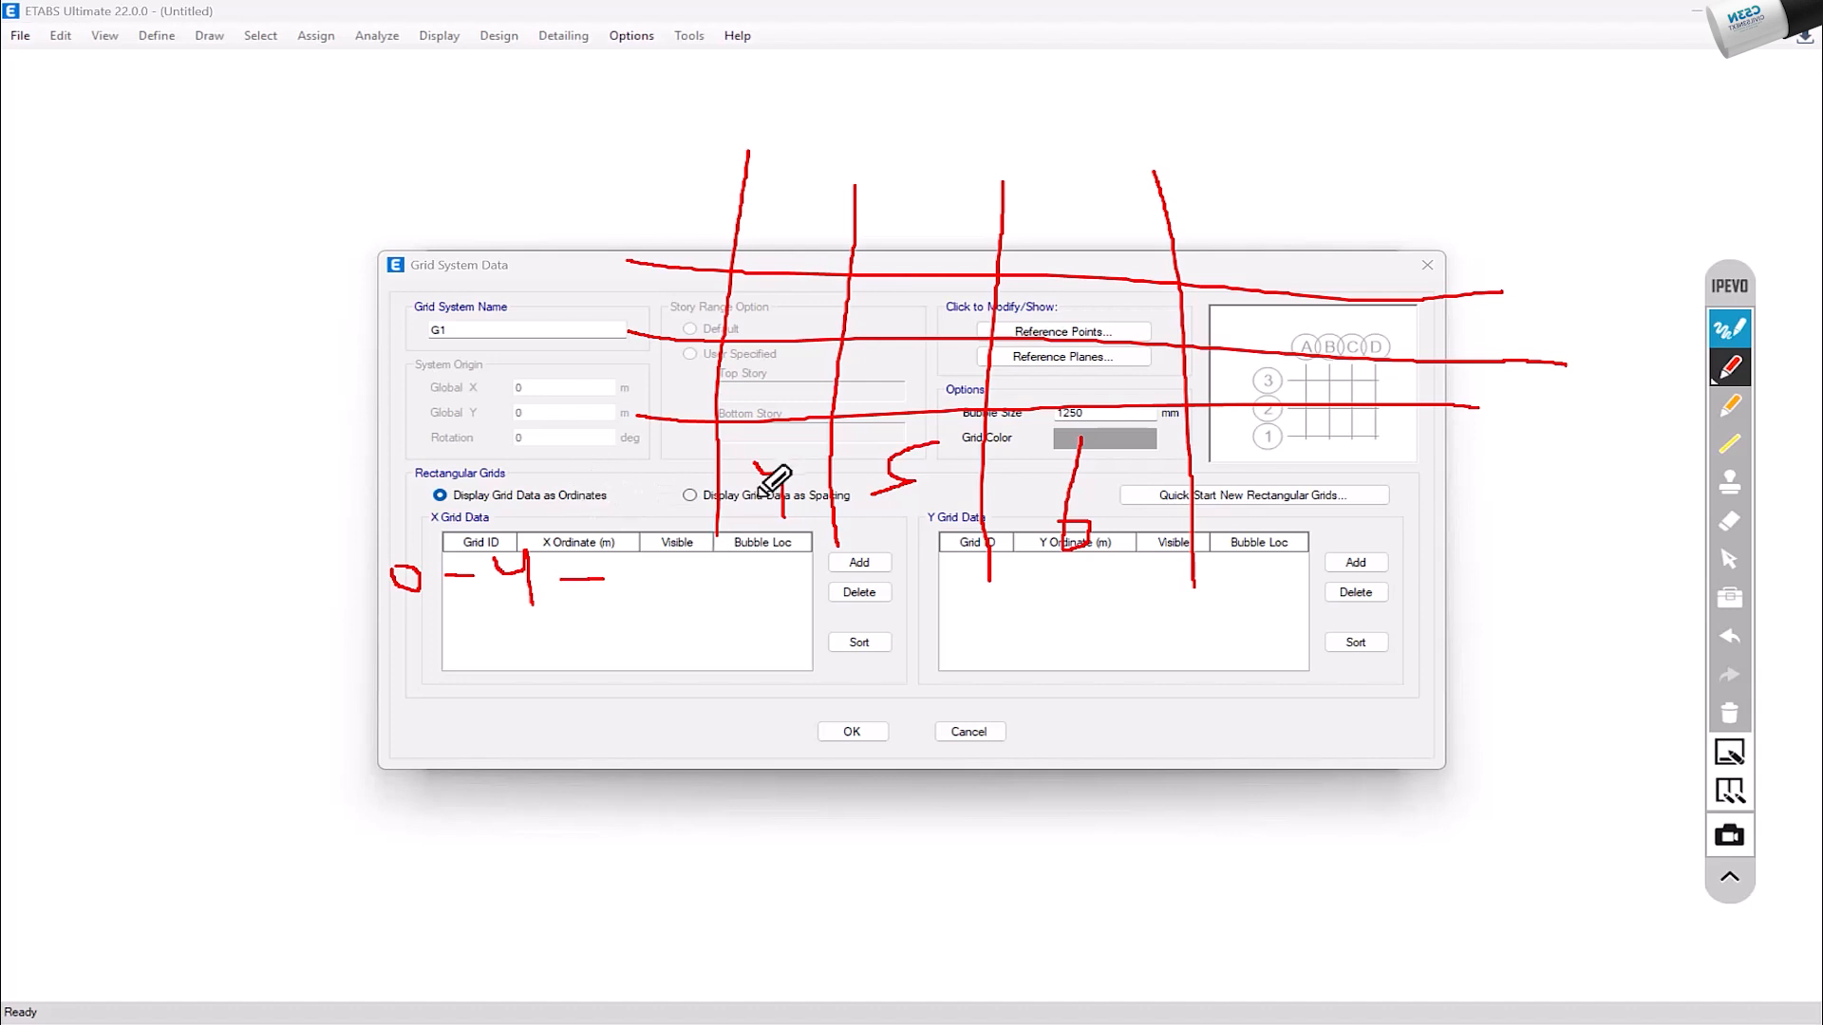
{"action": "mouse_move", "coordinate": [650, 561]}
{"action": "left_mouse_down"}
{"action": "mouse_move", "coordinate": [654, 610]}
{"action": "mouse_move", "coordinate": [730, 587]}
{"action": "left_mouse_up"}
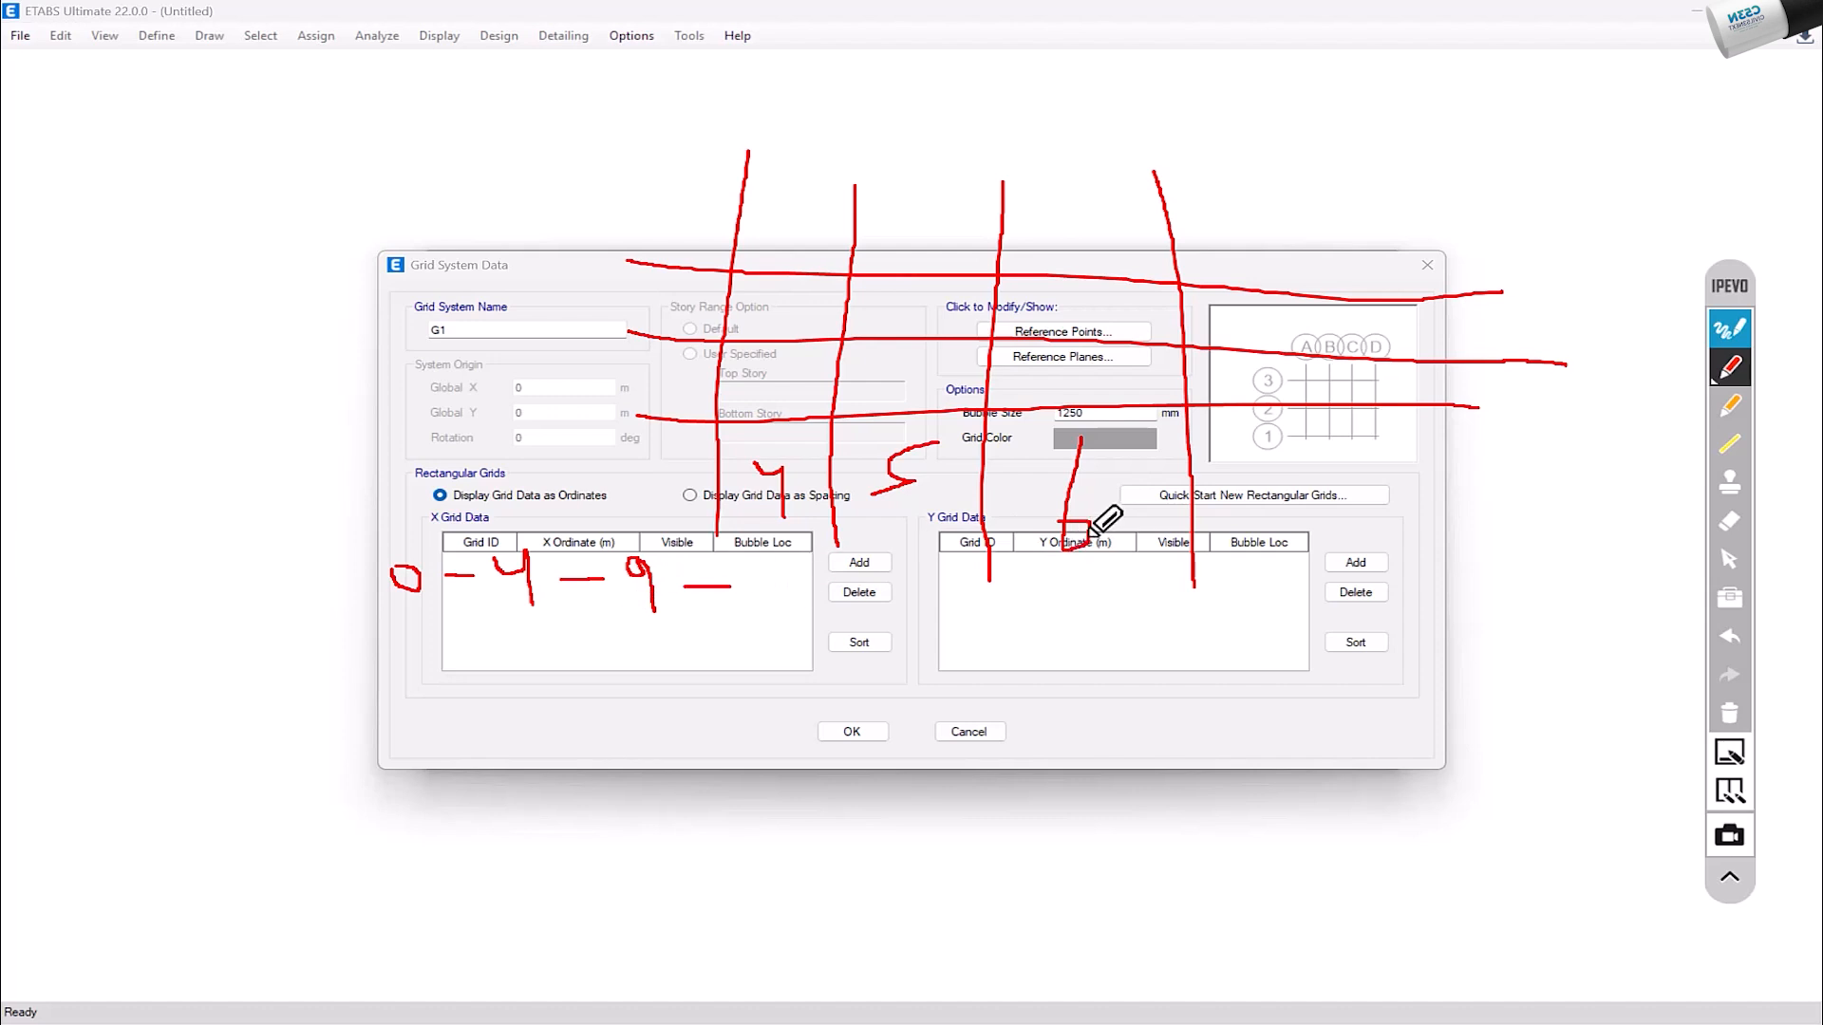
{"action": "left_click_drag", "start_coordinate": [771, 562], "coordinate": [782, 606]}
{"action": "left_click_drag", "start_coordinate": [790, 554], "coordinate": [826, 600]}
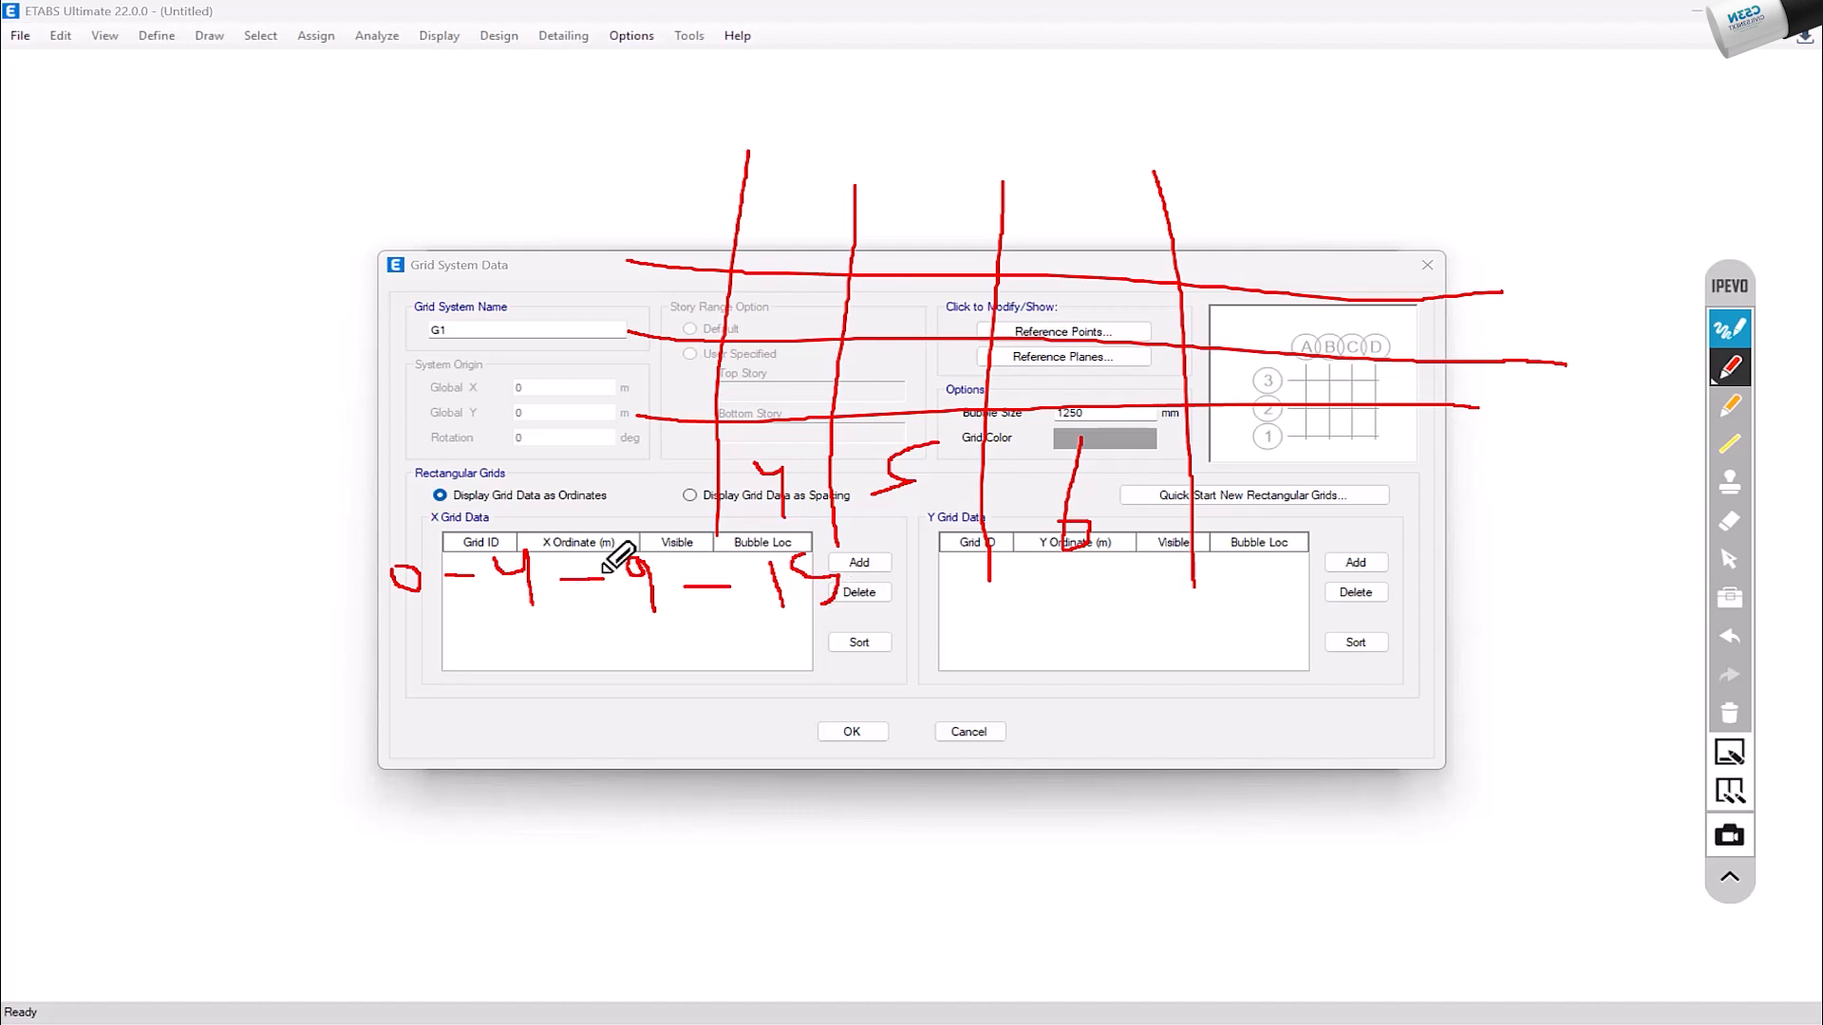
{"action": "left_click_drag", "start_coordinate": [359, 584], "coordinate": [439, 535]}
{"action": "left_click_drag", "start_coordinate": [495, 612], "coordinate": [551, 611]}
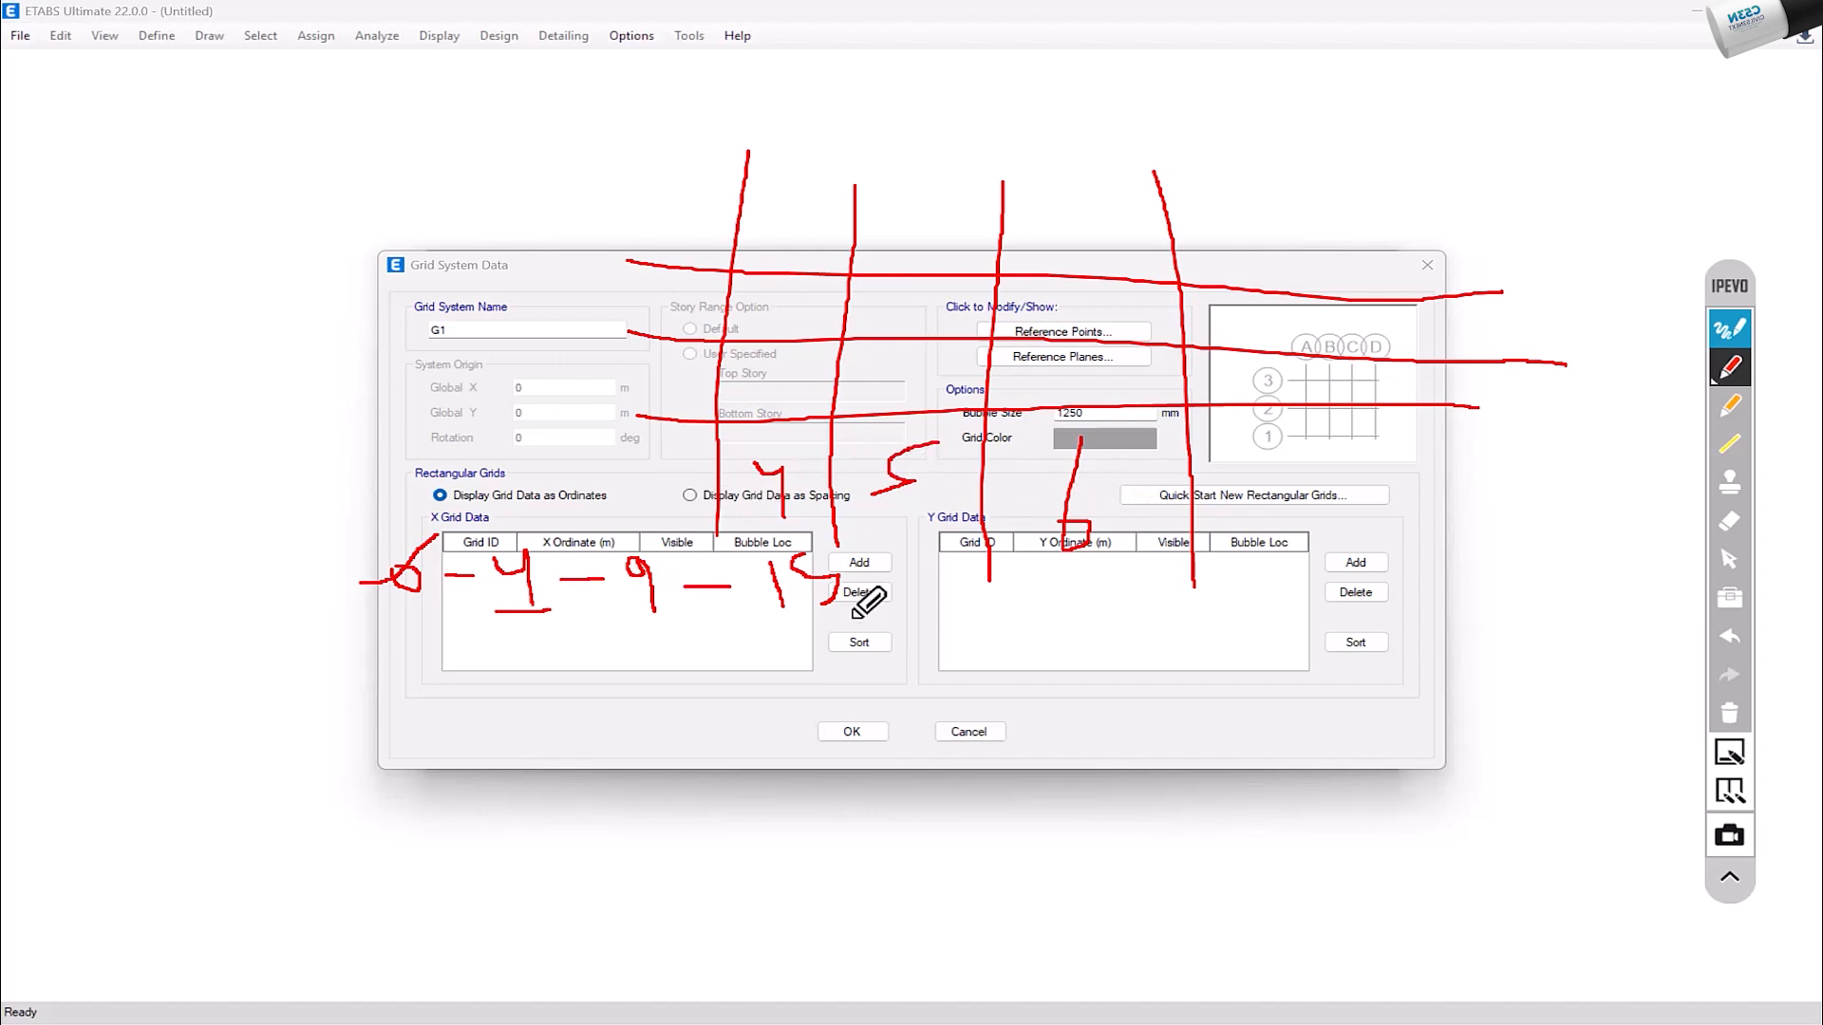
{"action": "left_click_drag", "start_coordinate": [389, 642], "coordinate": [862, 628]}
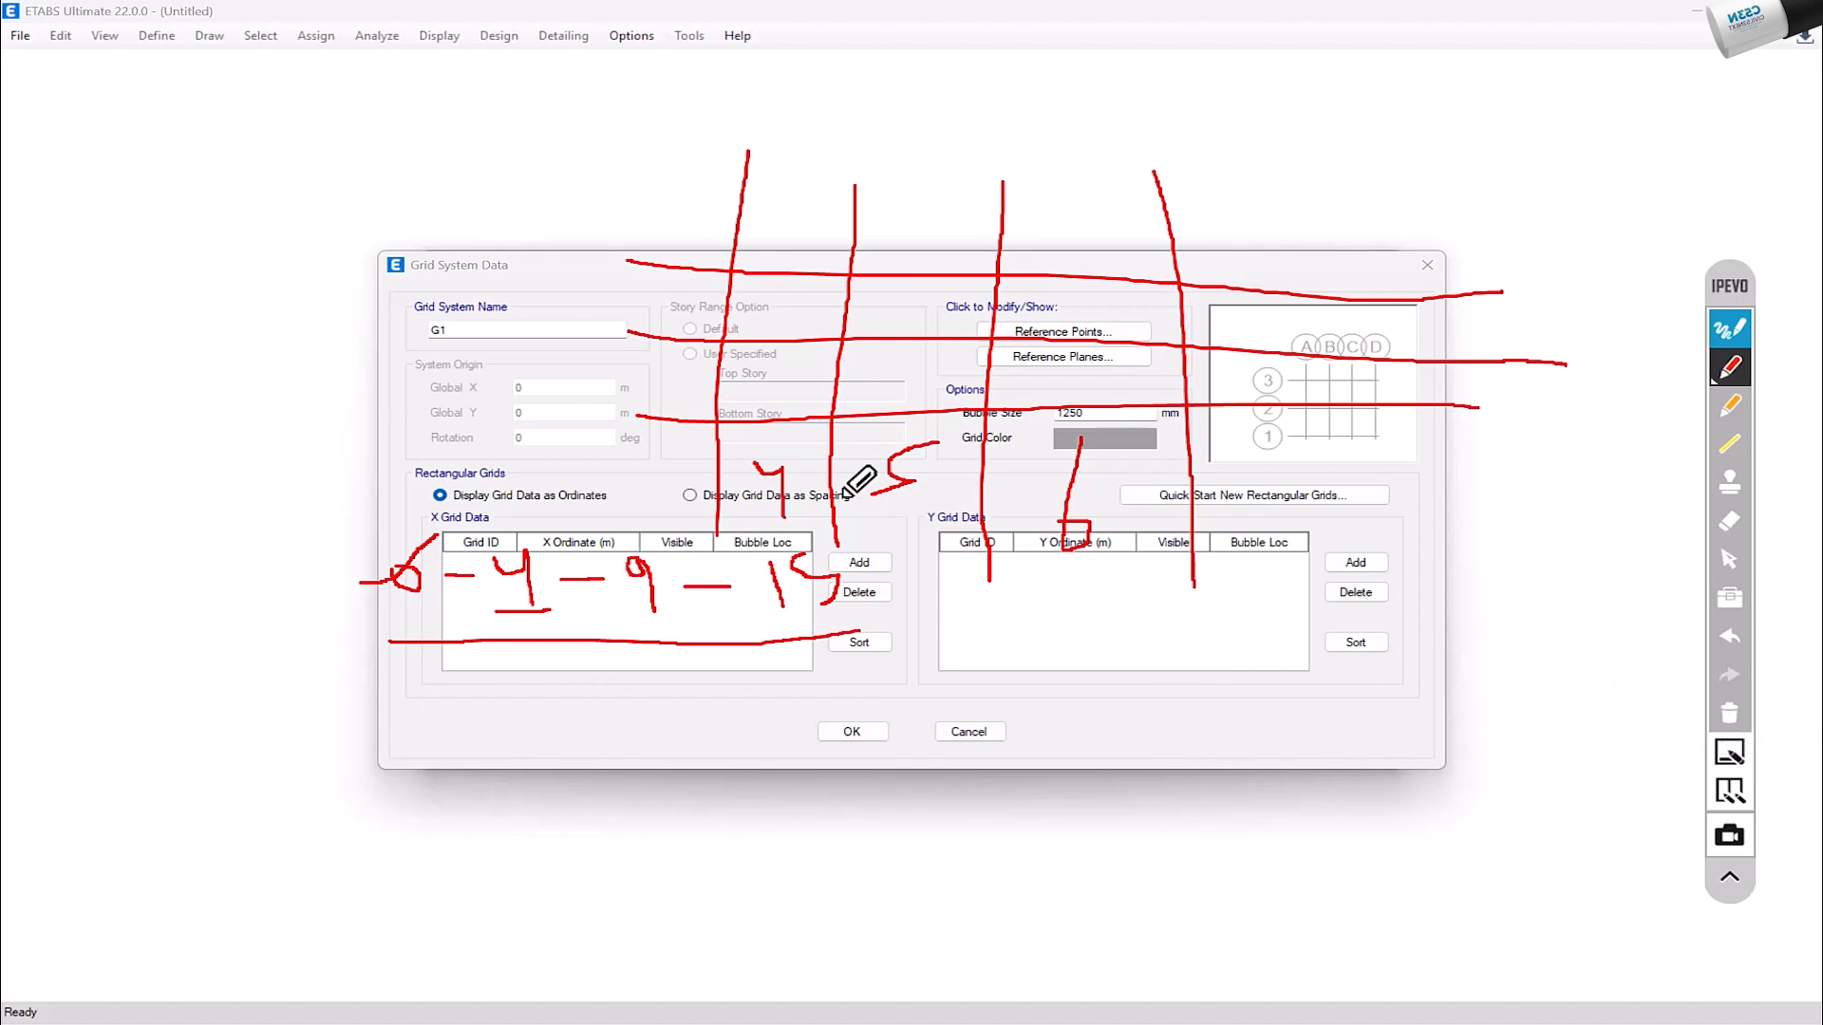
Step: Add decimals to the sketched bay spacings, such as 5.1 and 6.9, and clear all annotations from the screen
{"action": "mouse_move", "coordinate": [802, 465]}
{"action": "left_mouse_down"}
{"action": "mouse_move", "coordinate": [822, 475]}
{"action": "mouse_move", "coordinate": [805, 518]}
{"action": "left_mouse_up"}
{"action": "left_click", "coordinate": [935, 480]}
{"action": "left_click_drag", "start_coordinate": [946, 455], "coordinate": [947, 506]}
{"action": "left_click", "coordinate": [1116, 521]}
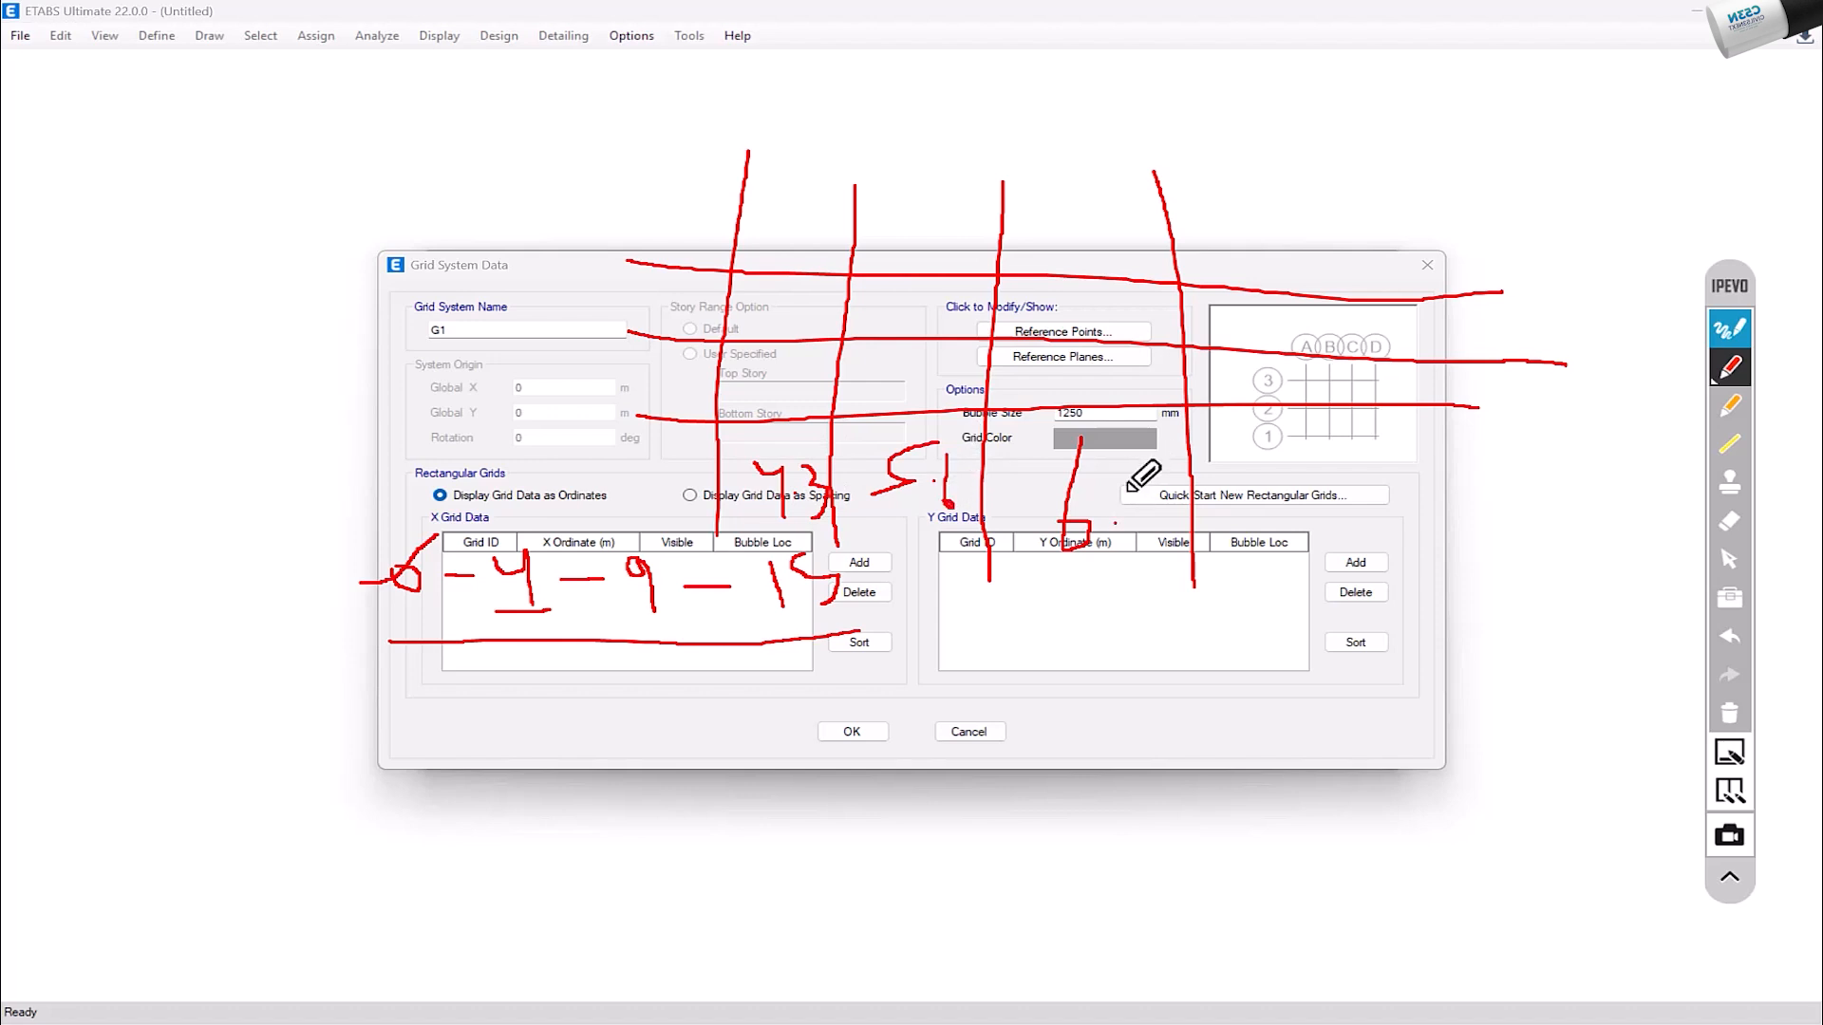
{"action": "left_click_drag", "start_coordinate": [1141, 481], "coordinate": [1162, 560]}
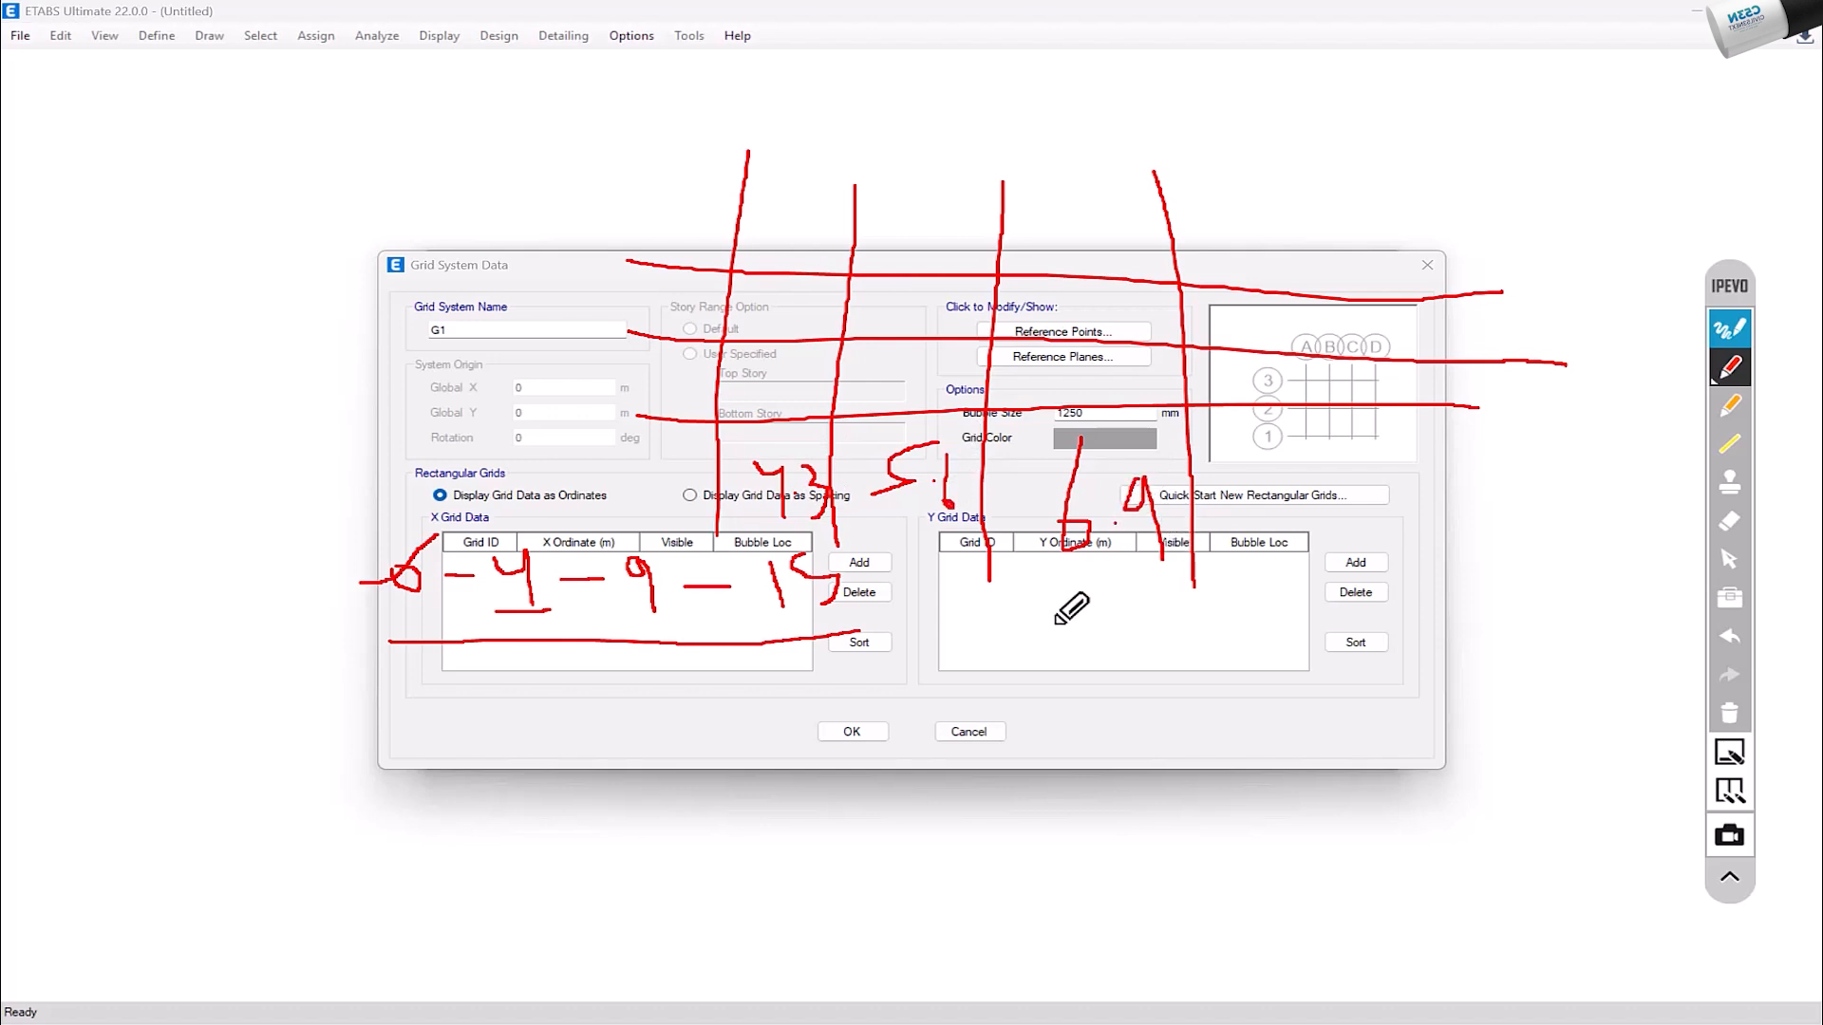
{"action": "left_click", "coordinate": [1729, 713]}
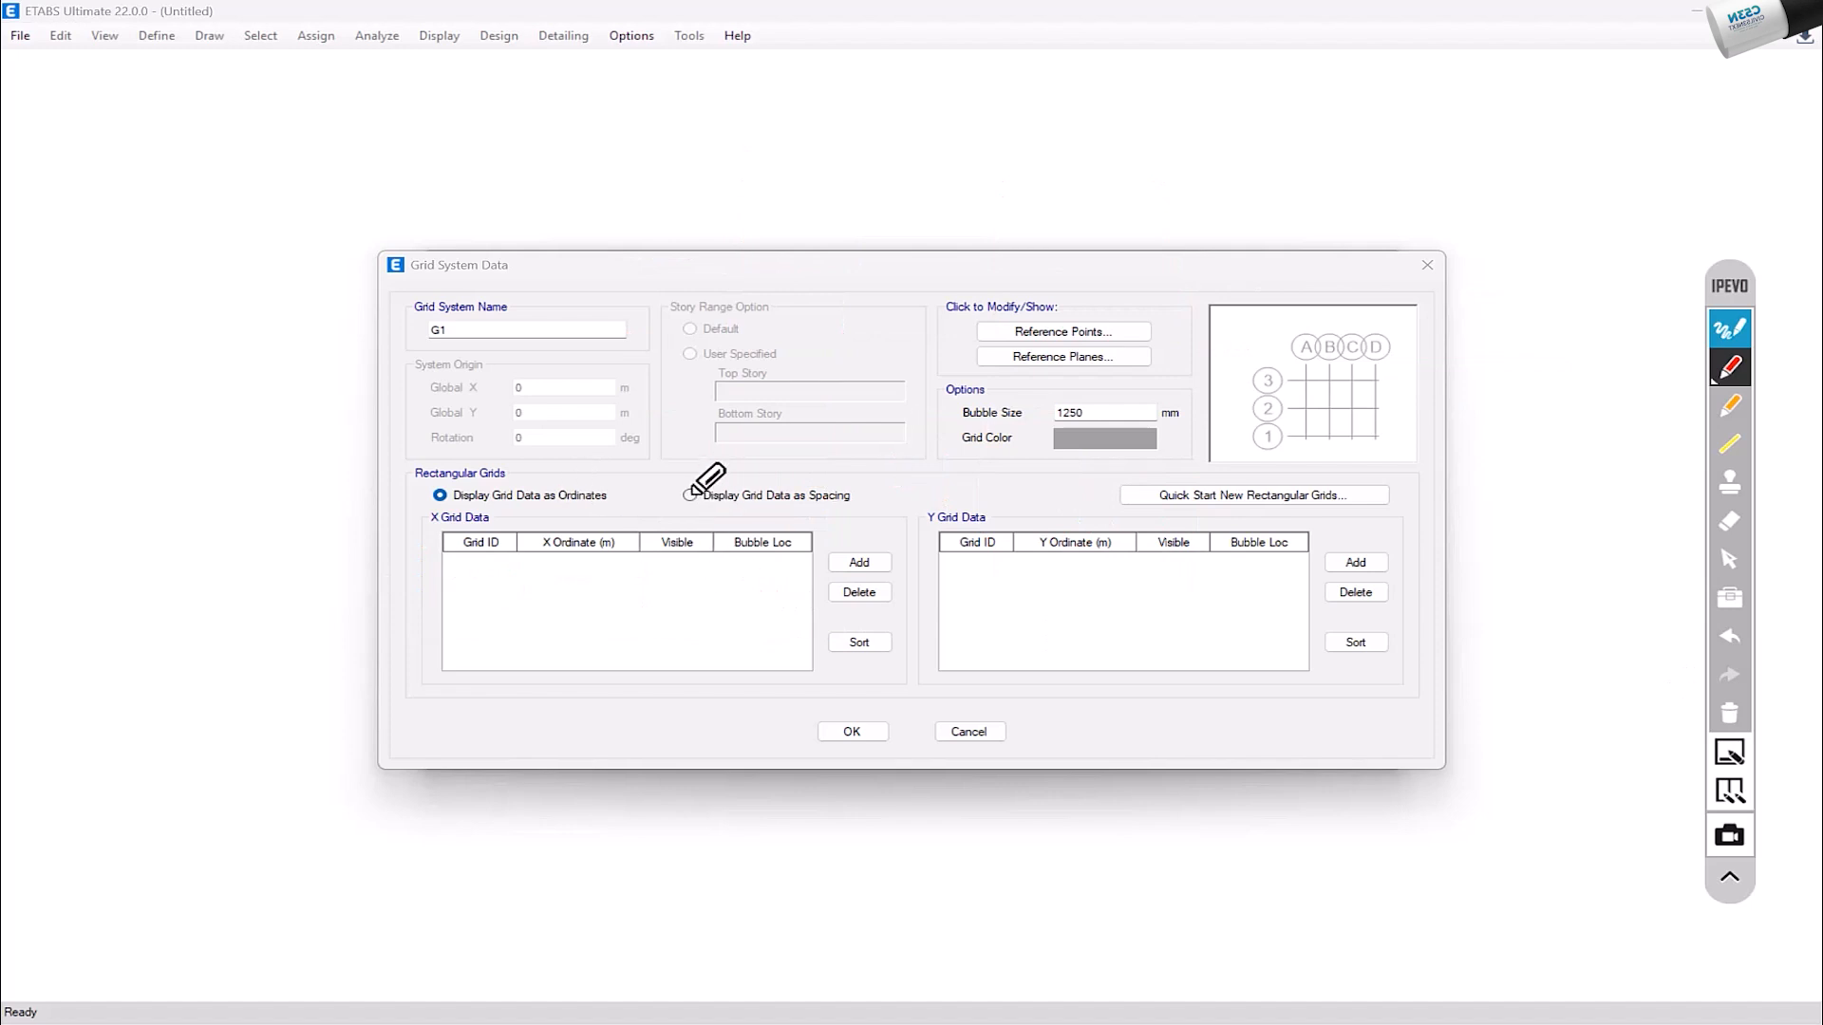
{"action": "key", "text": "Escape"}
Step: Display the grid data as spacing and switch to AutoCAD to view the larger, irregular floor plan
{"action": "left_click", "coordinate": [690, 496]}
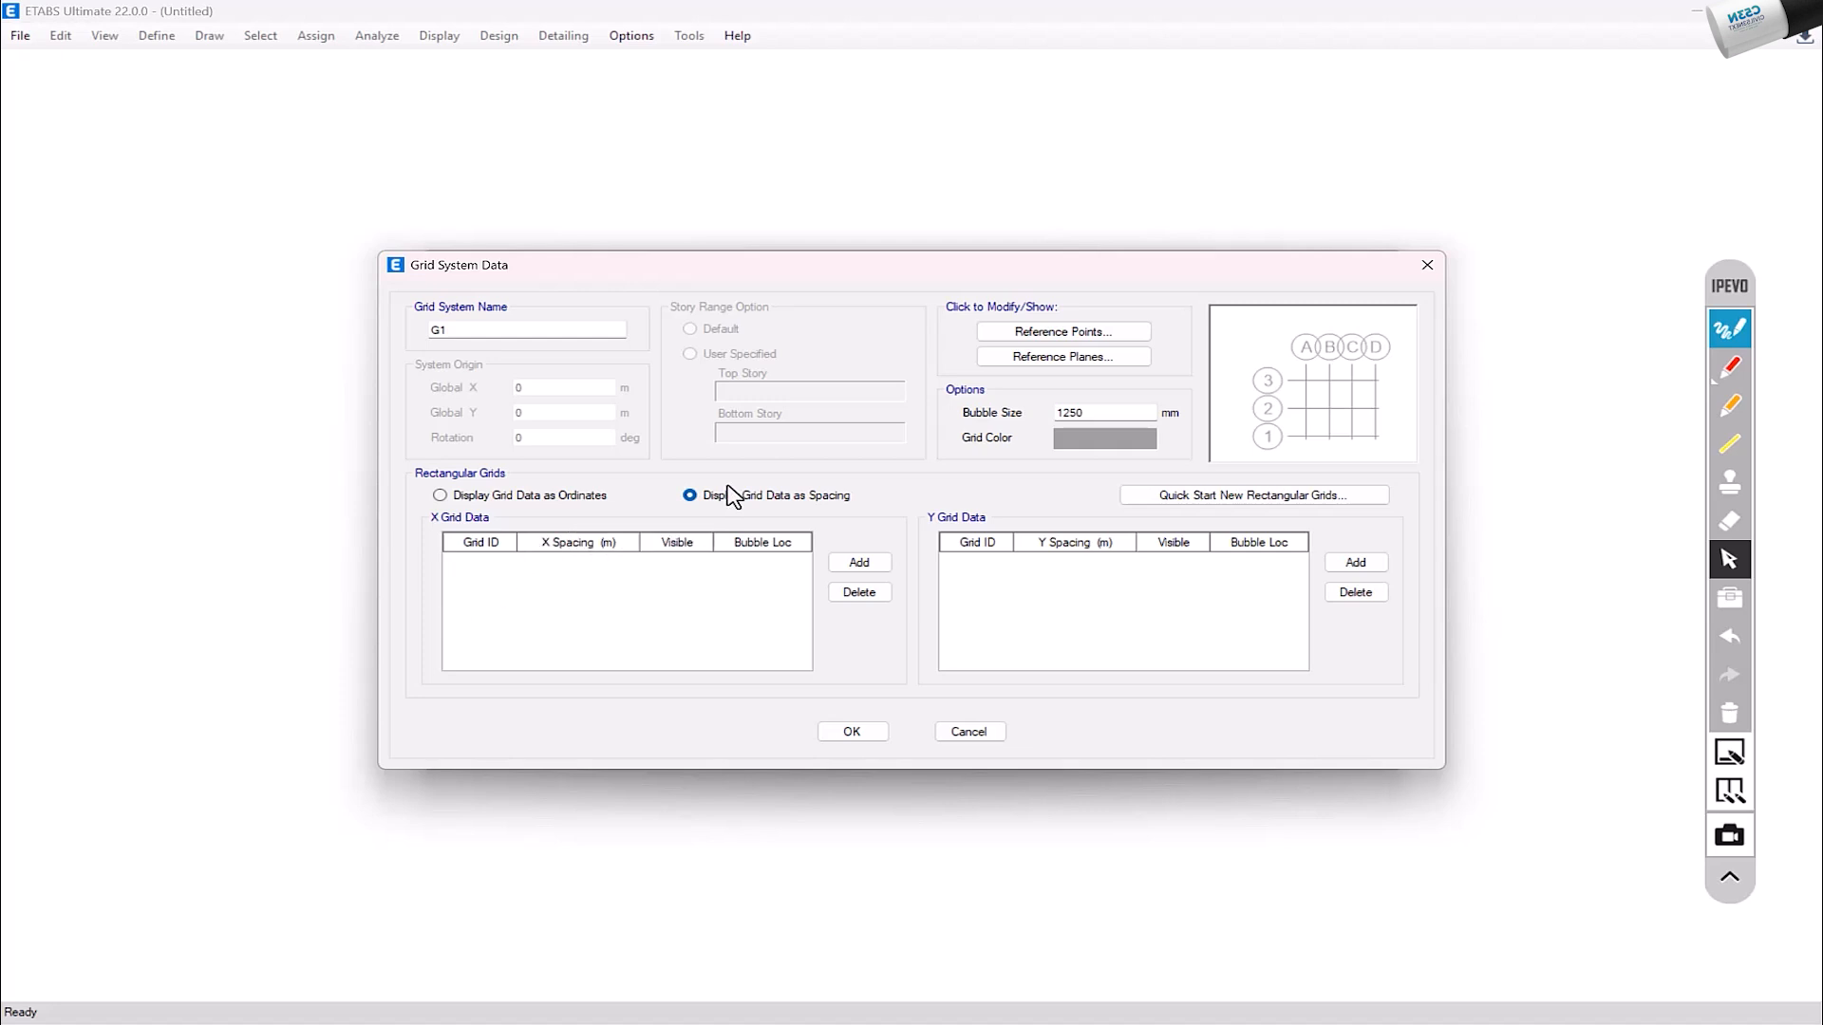
{"action": "key", "text": "alt+Tab"}
{"action": "middle_click_drag", "start_coordinate": [1082, 683], "coordinate": [908, 715]}
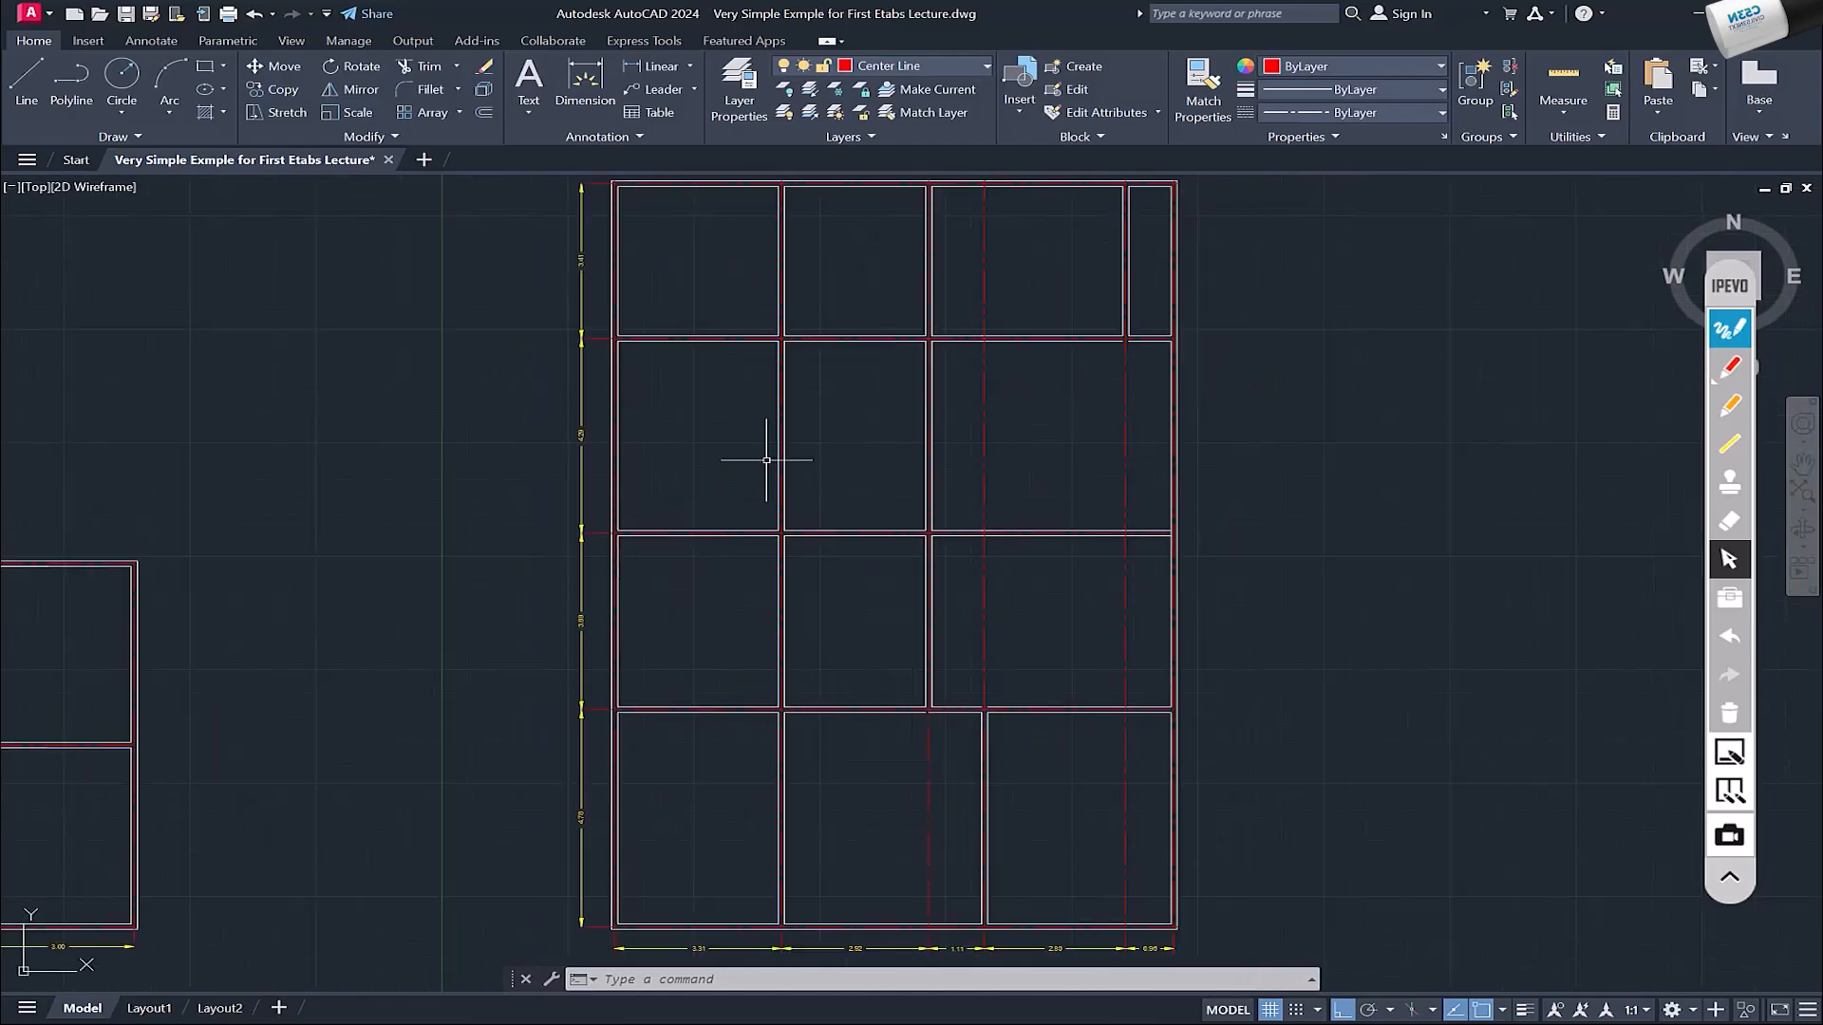
Step: Check the larger plan's horizontal bay dimensions in AutoCAD, then switch to ETABS and add six X grid lines
{"action": "middle_click_drag", "start_coordinate": [690, 943], "coordinate": [706, 804]}
{"action": "scroll", "coordinate": [711, 845], "scroll_direction": "up", "scroll_amount": 4}
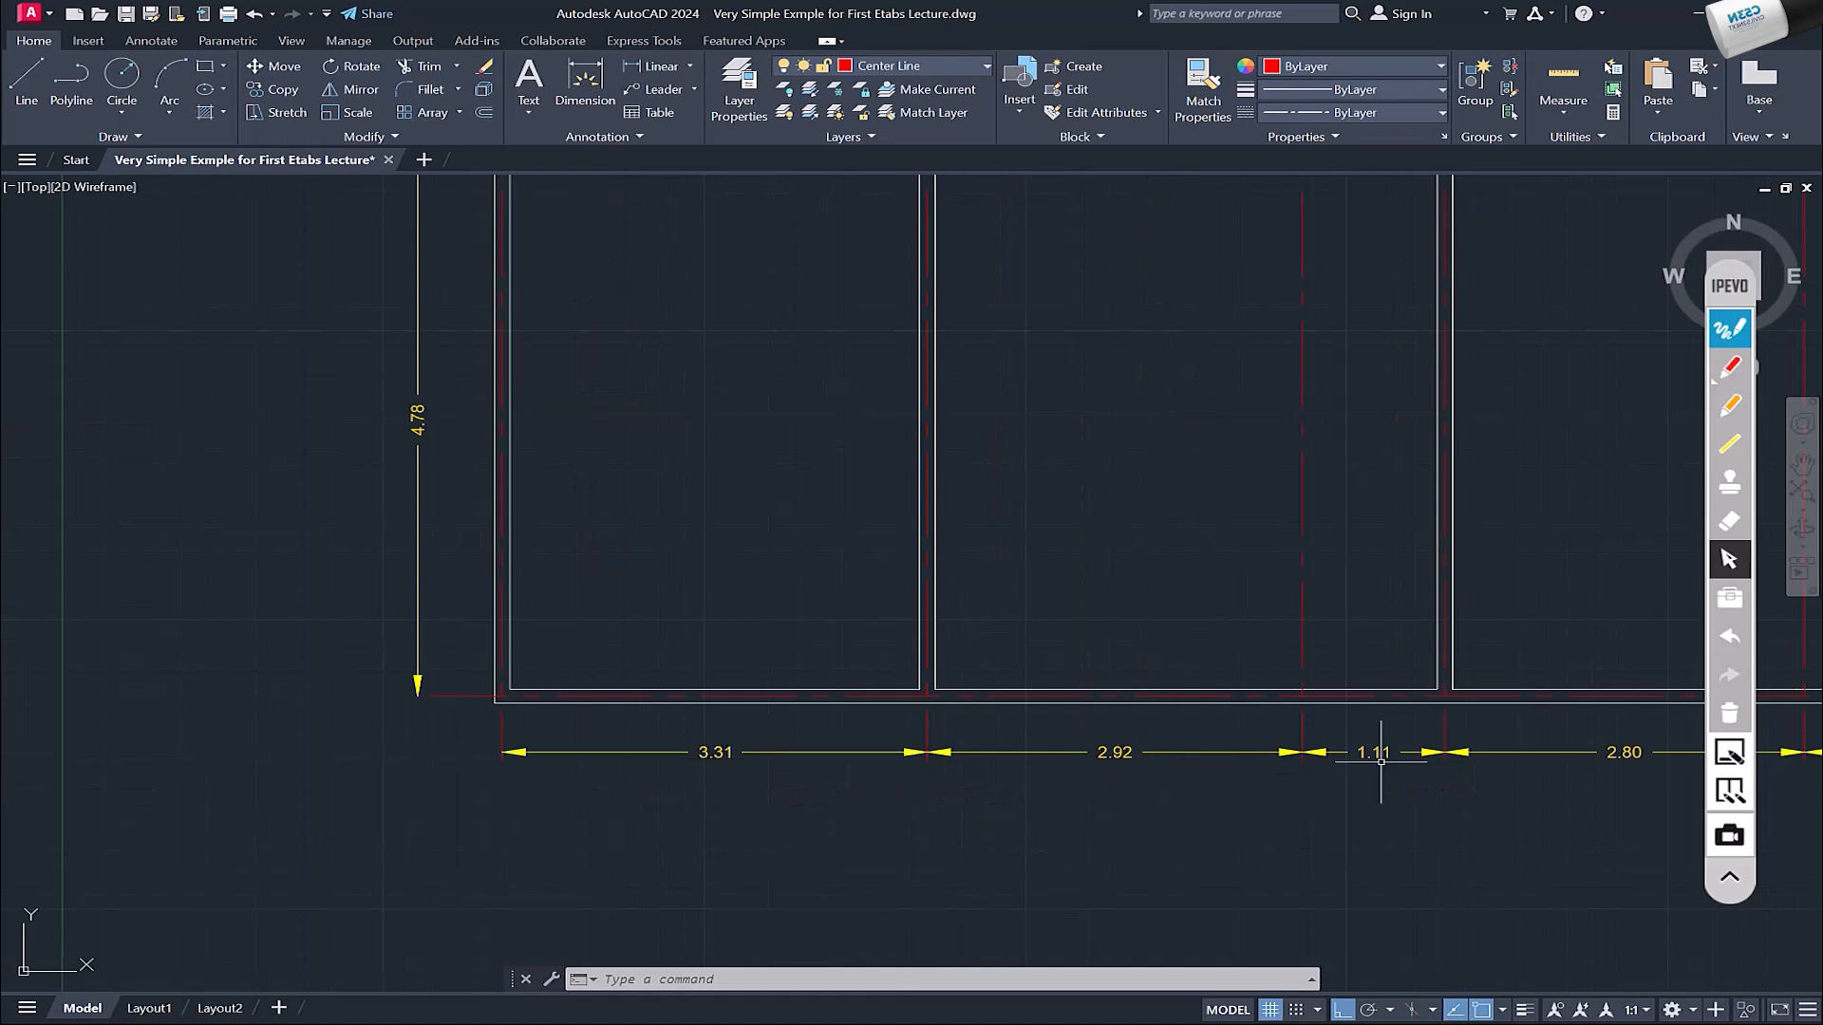
{"action": "middle_click_drag", "start_coordinate": [1382, 760], "coordinate": [1185, 784]}
{"action": "scroll", "coordinate": [1286, 805], "scroll_direction": "down", "scroll_amount": 5}
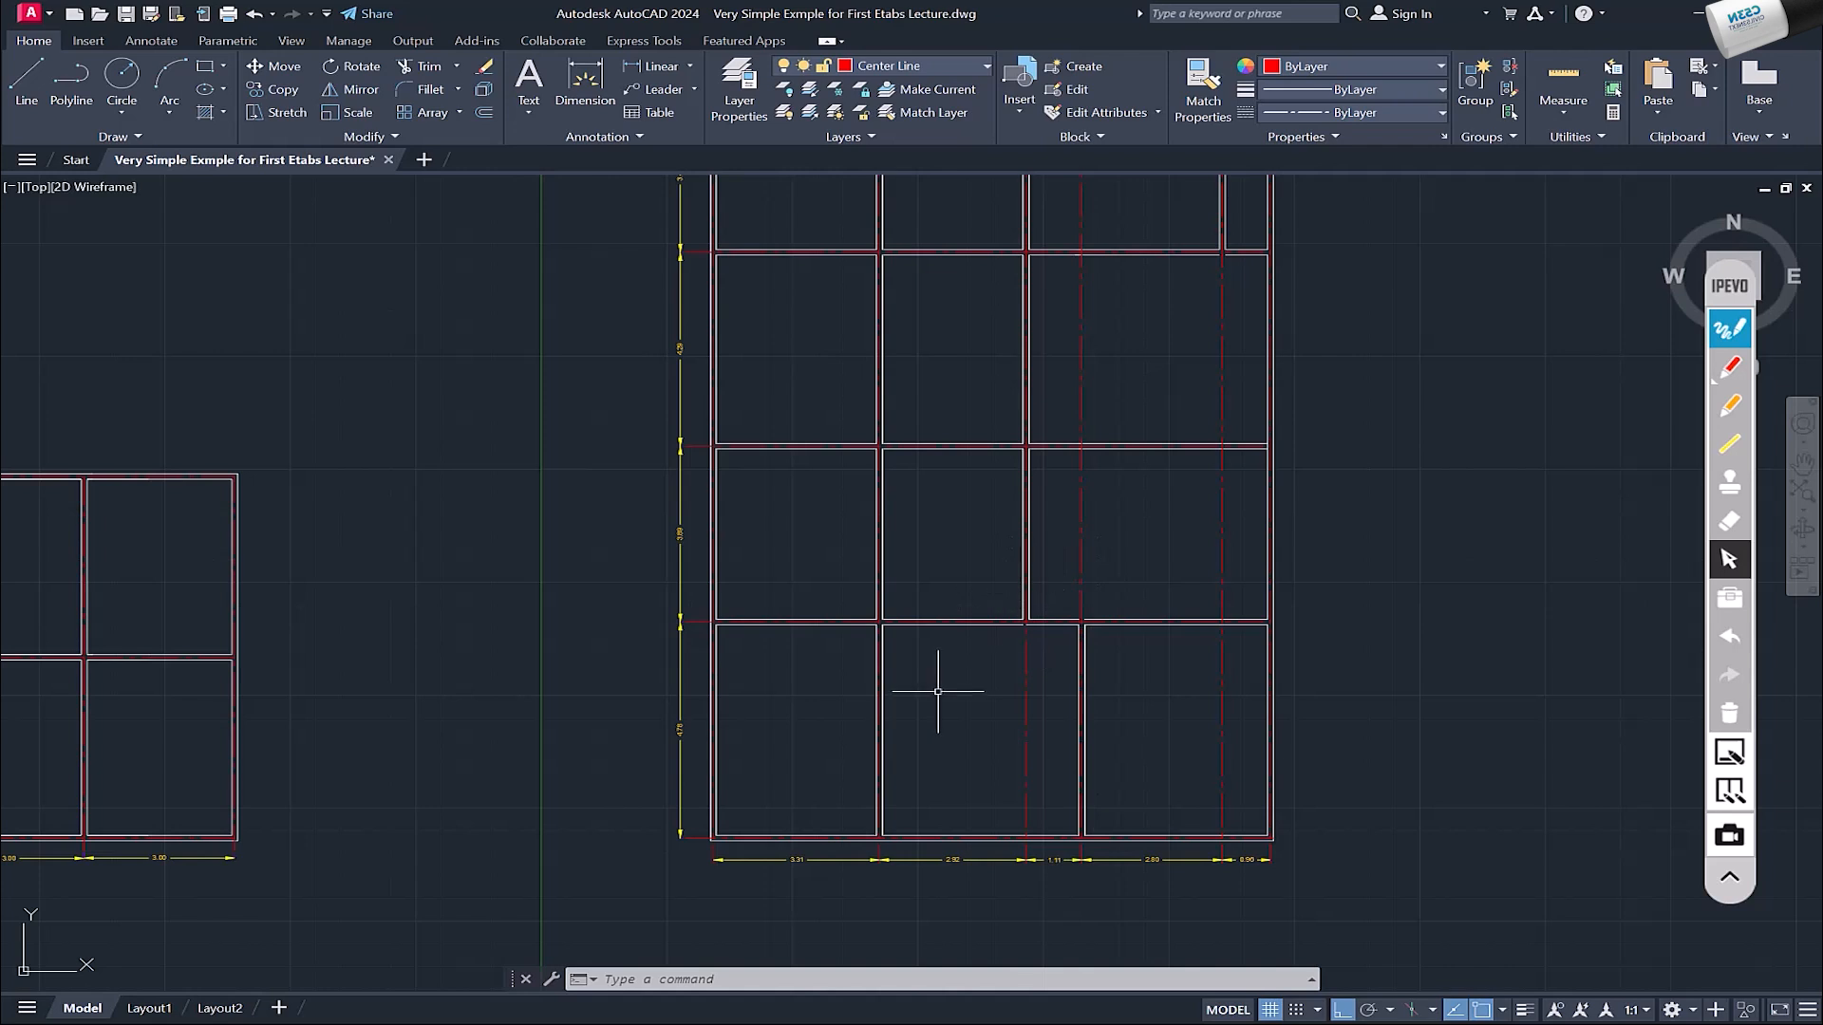
{"action": "scroll", "coordinate": [836, 836], "scroll_direction": "up", "scroll_amount": 6}
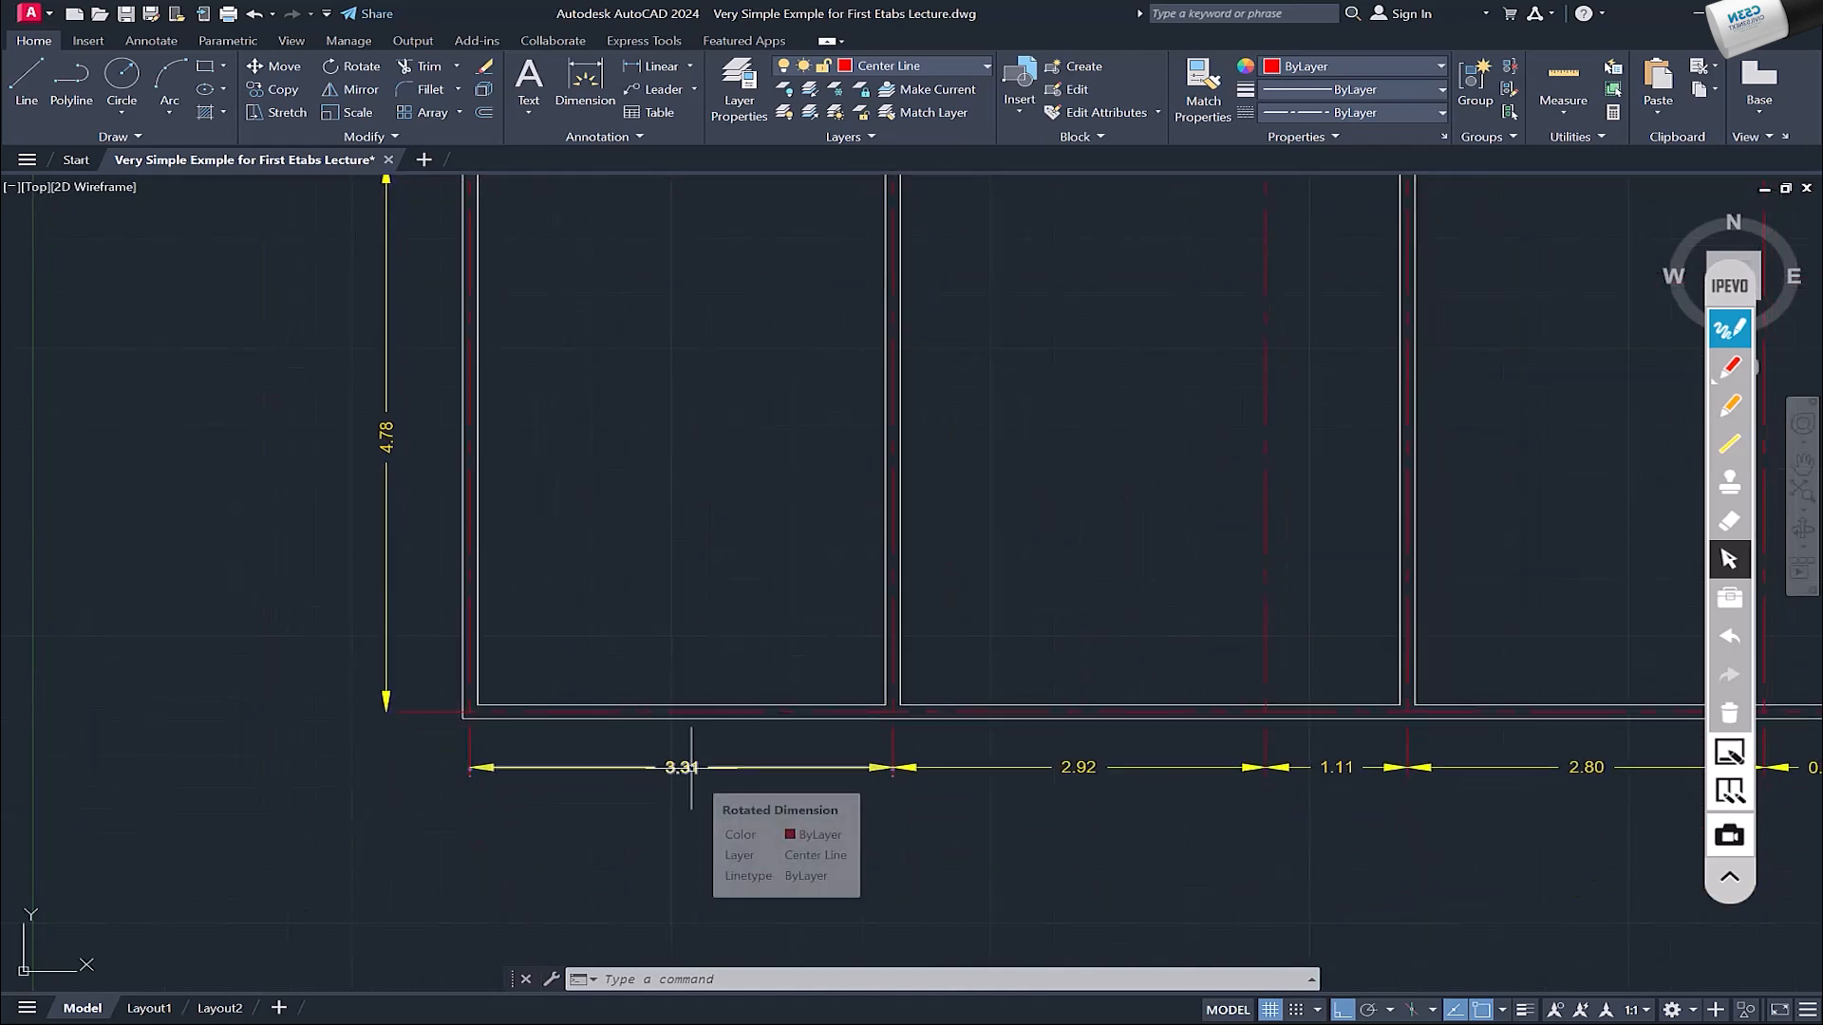
{"action": "scroll", "coordinate": [936, 672], "scroll_direction": "down", "scroll_amount": 5}
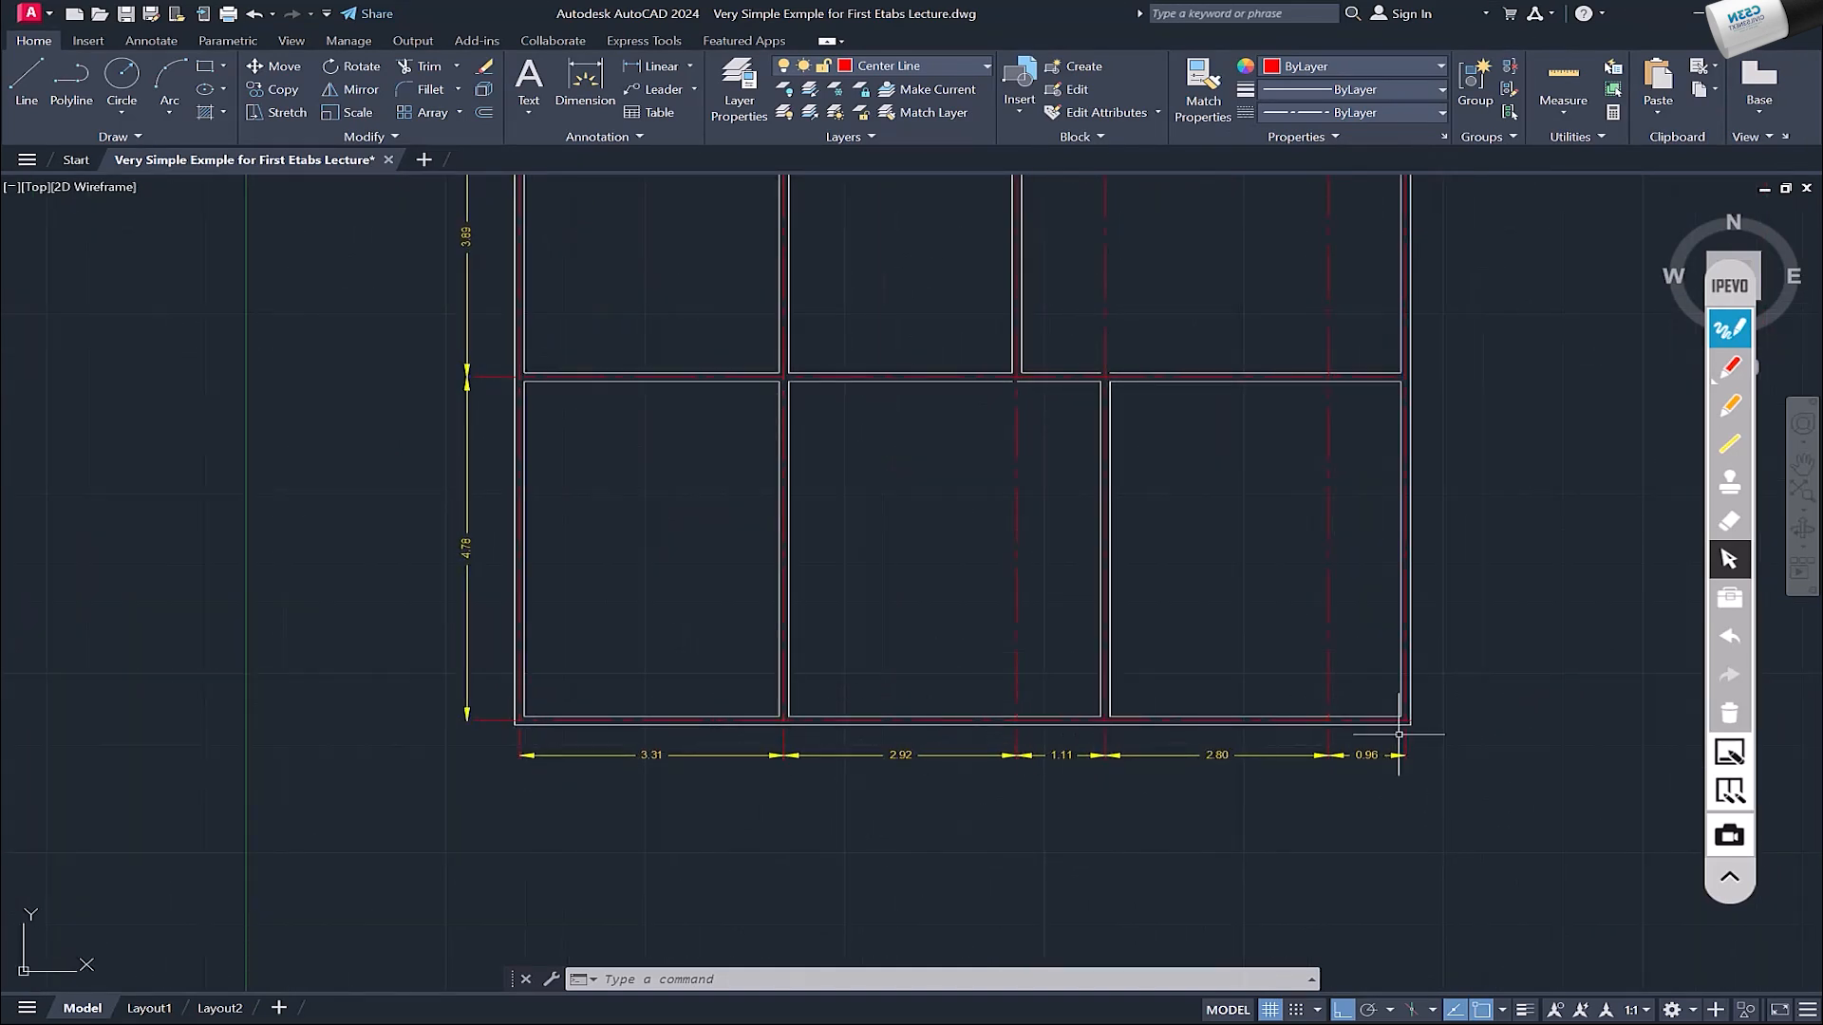
{"action": "key", "text": "alt+Tab"}
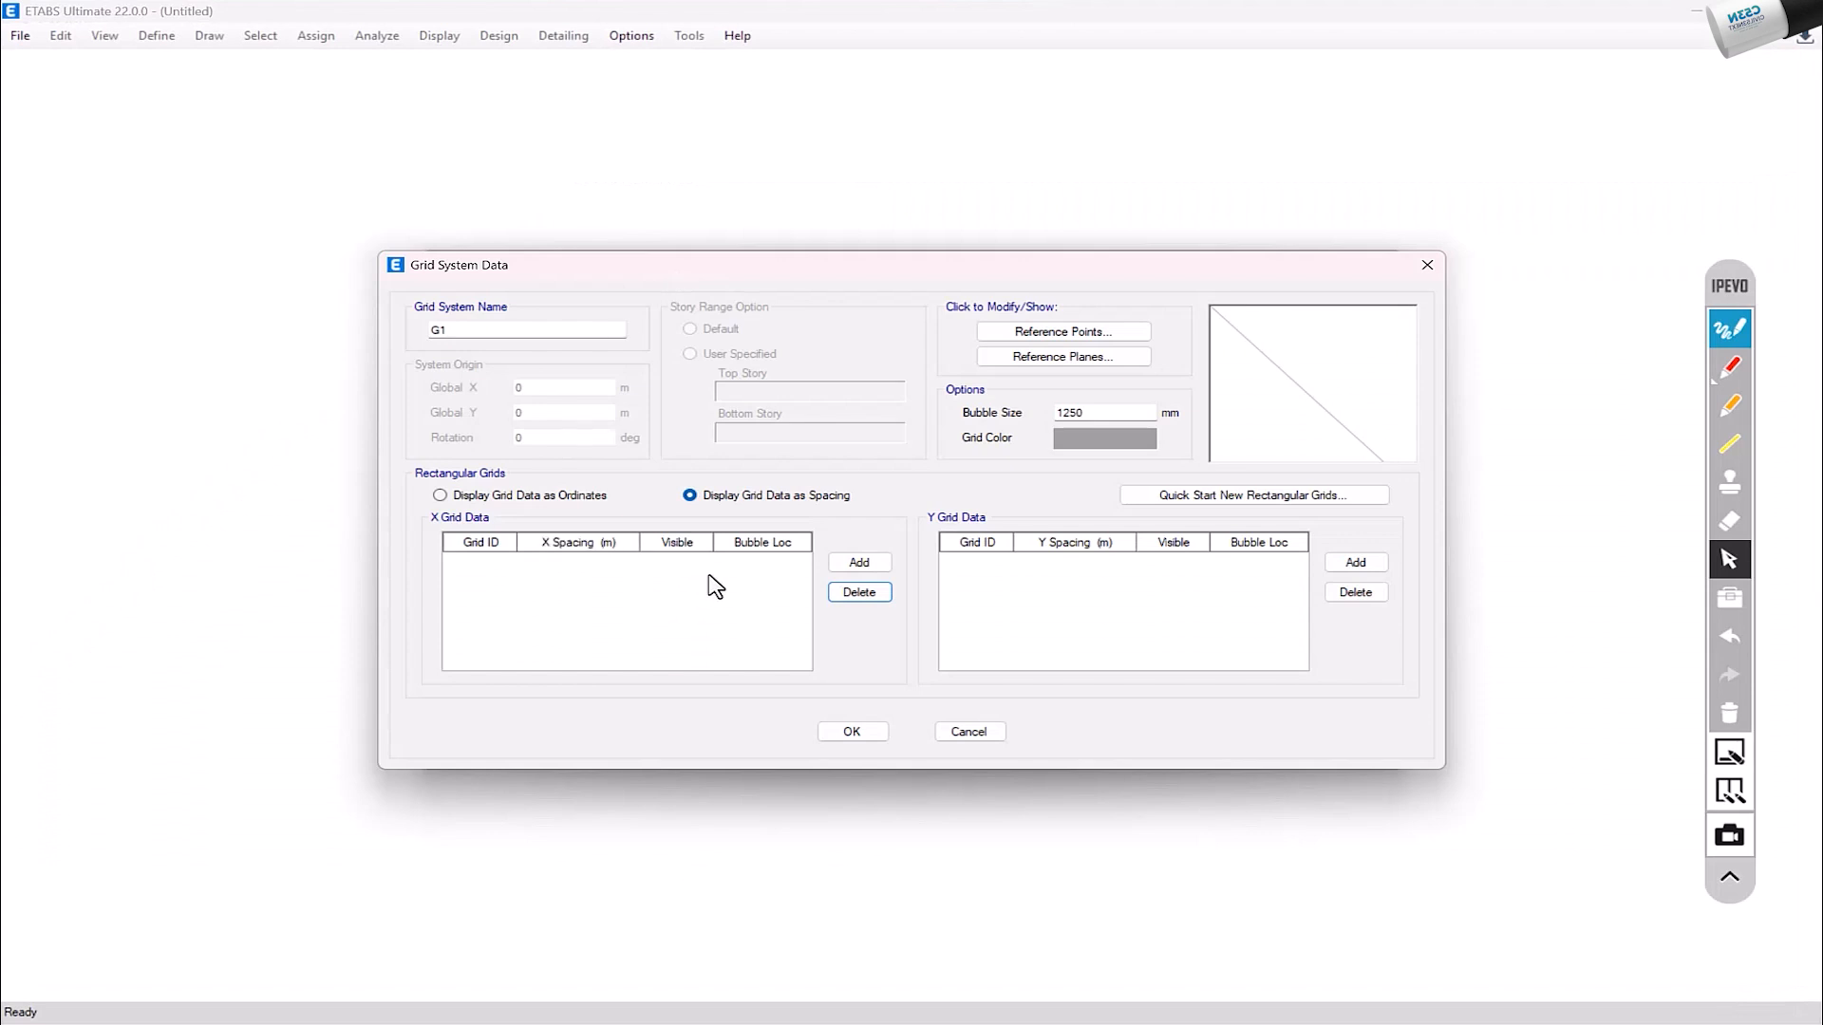
{"action": "left_click", "coordinate": [872, 568]}
{"action": "left_click", "coordinate": [872, 568]}
{"action": "left_click", "coordinate": [873, 567]}
{"action": "left_click", "coordinate": [873, 568]}
{"action": "left_click", "coordinate": [873, 568]}
{"action": "left_click", "coordinate": [860, 562]}
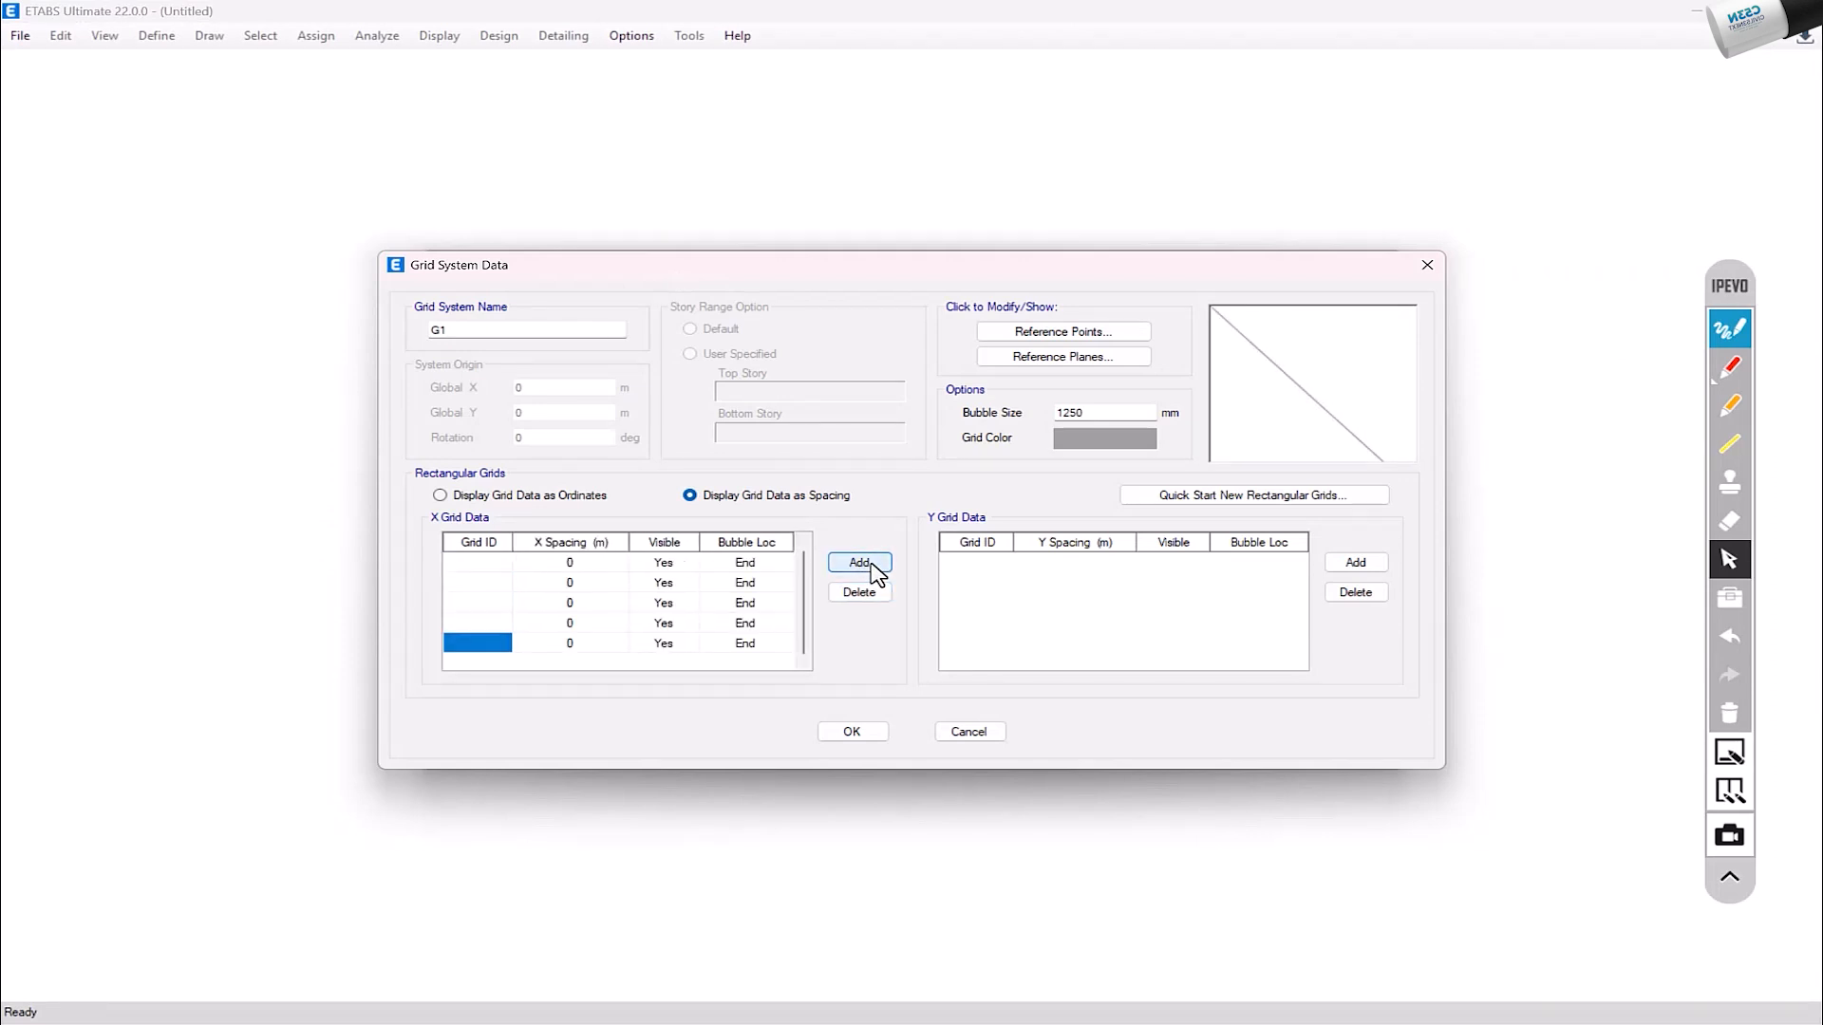
Step: Fill in the X grid spacings as 3.31, 2.92, 1.11, 2.80 and .96 m, matching the AutoCAD plan
{"action": "left_click", "coordinate": [570, 562]}
{"action": "left_click", "coordinate": [571, 562]}
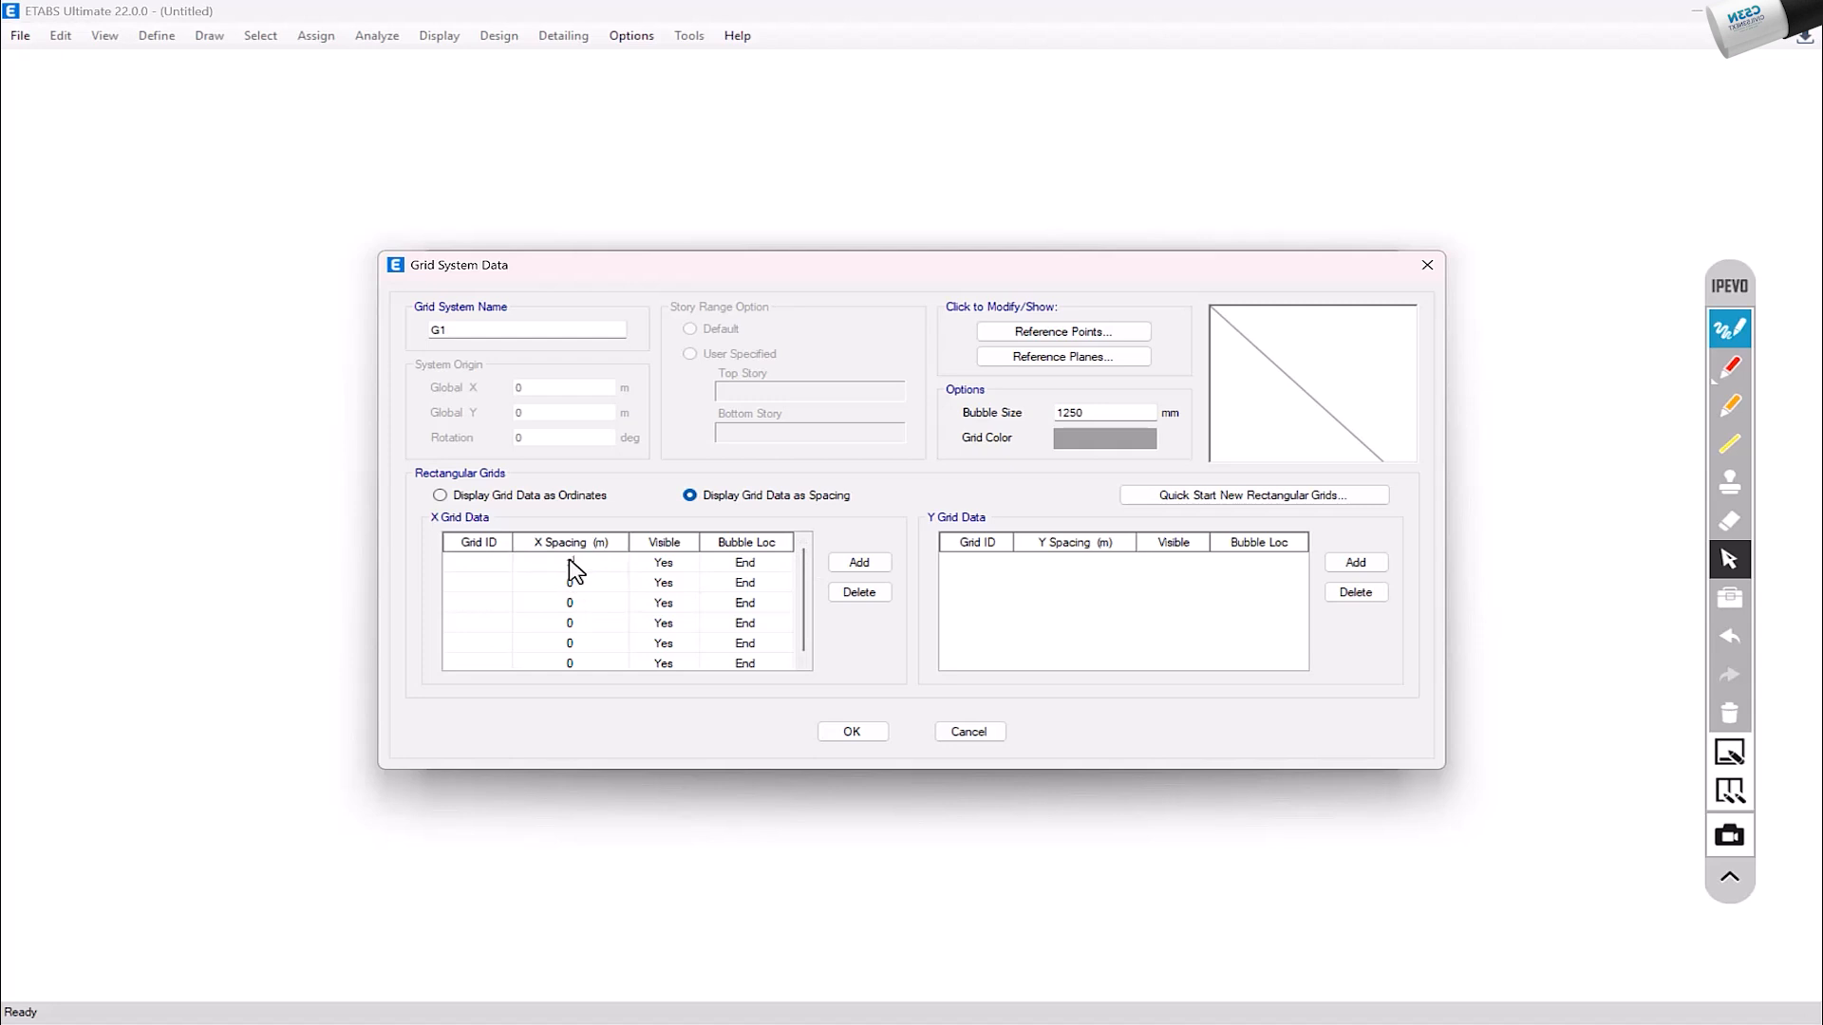
{"action": "key", "text": "Return"}
{"action": "key", "text": "Return"}
{"action": "key", "text": "alt+Tab"}
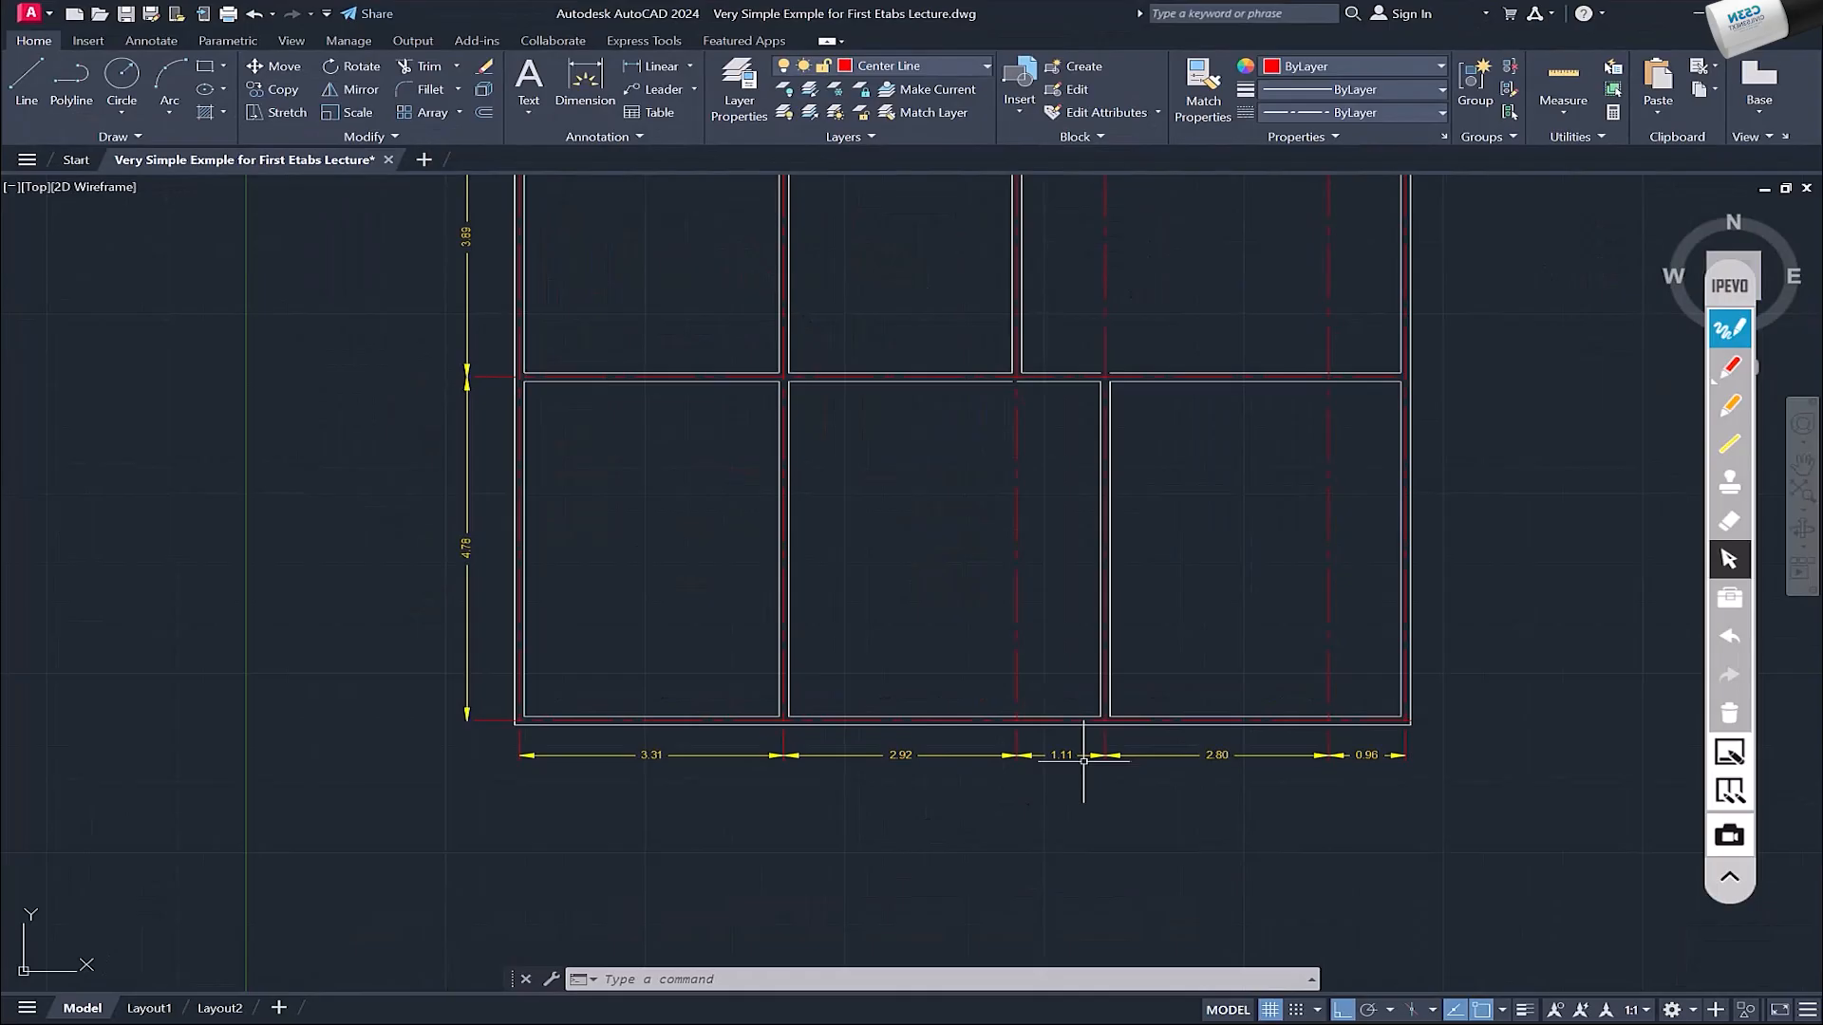
{"action": "key", "text": "alt+Tab"}
{"action": "type", "text": "1"}
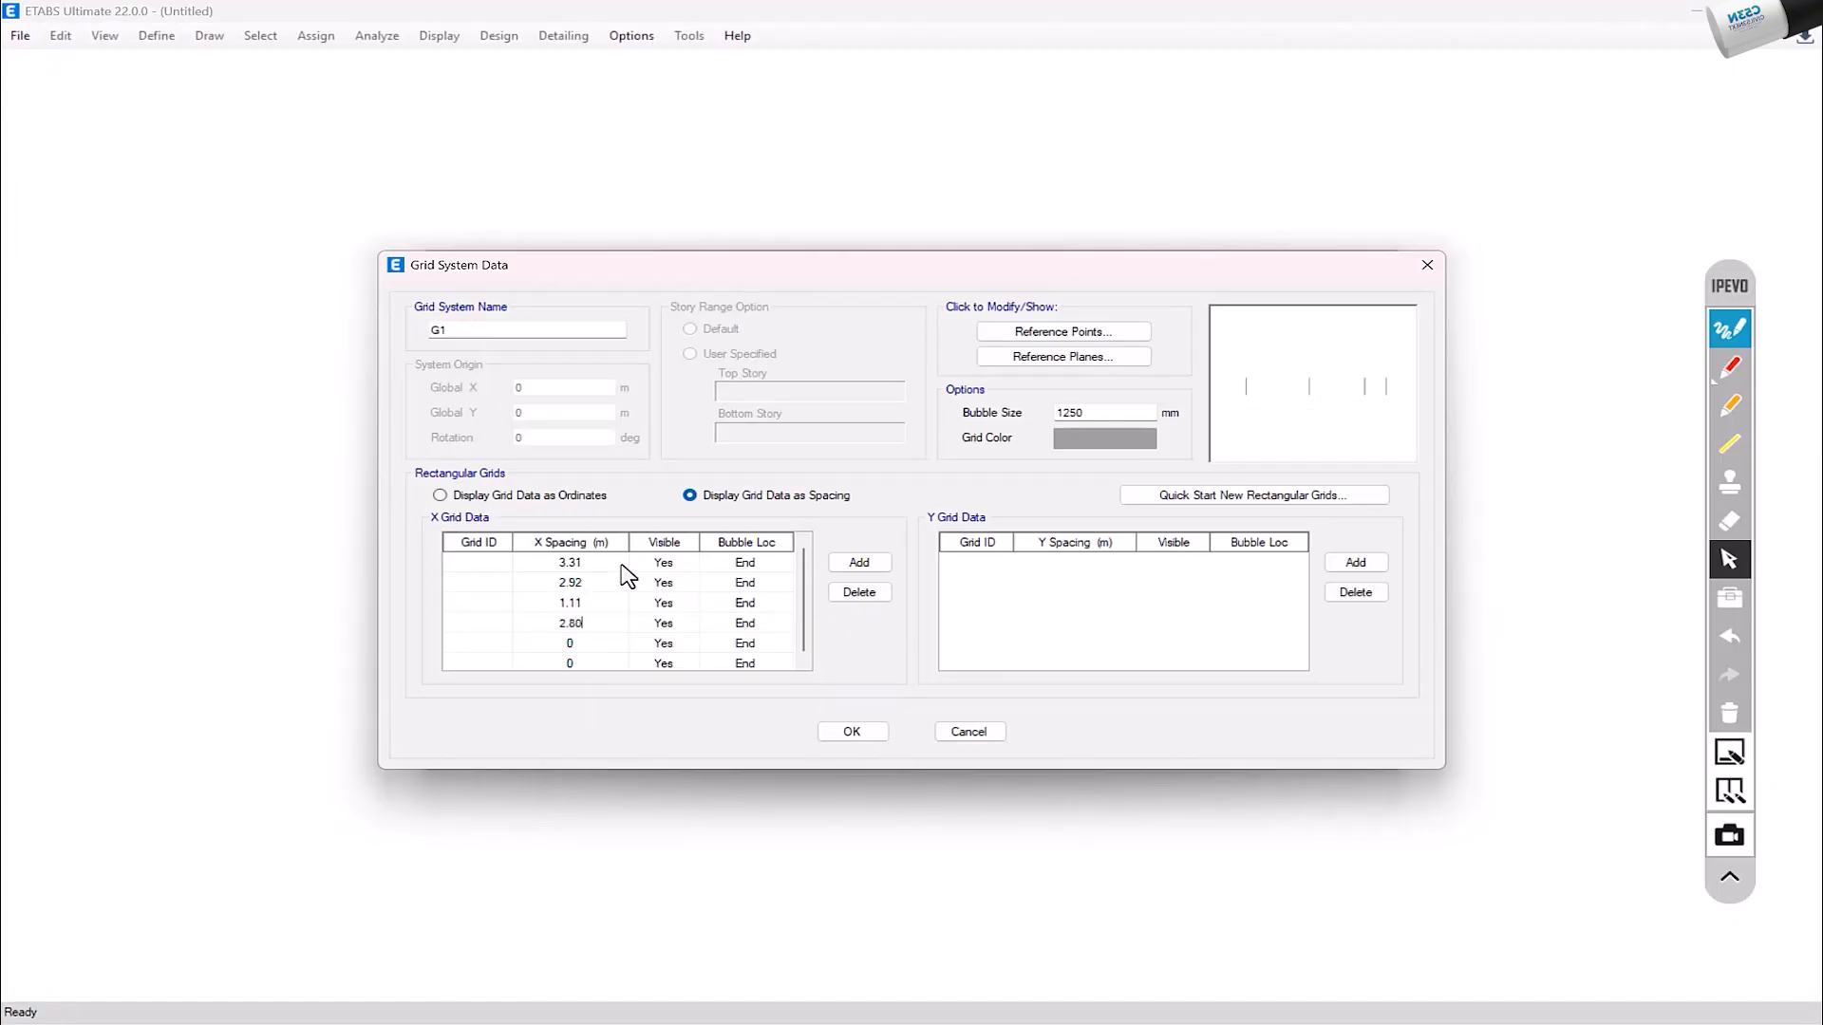
{"action": "key", "text": "Return"}
{"action": "key", "text": "alt+Tab"}
{"action": "key", "text": "alt+Tab"}
{"action": "type", "text": ".96"}
{"action": "key", "text": "Return"}
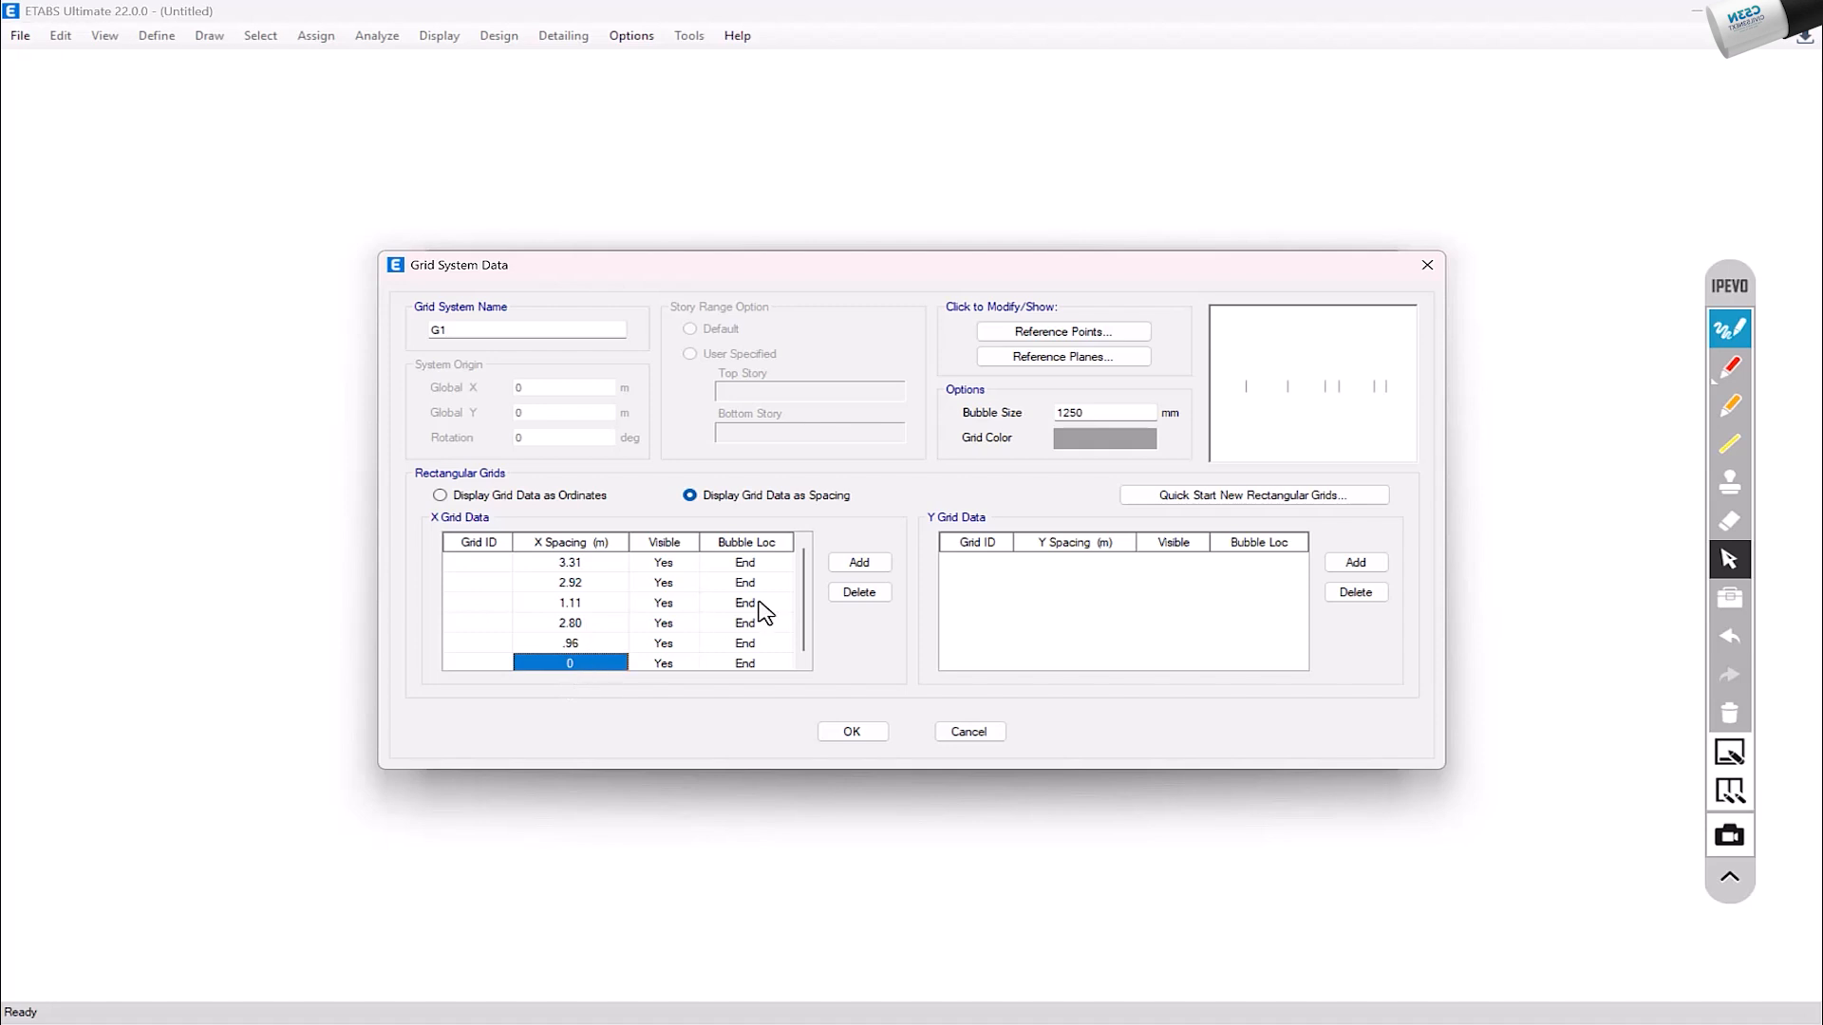
Step: Review the X spacings and try deleting the last X grid line, whose spacing is 0
{"action": "scroll", "coordinate": [805, 631], "scroll_direction": "down", "scroll_amount": 1}
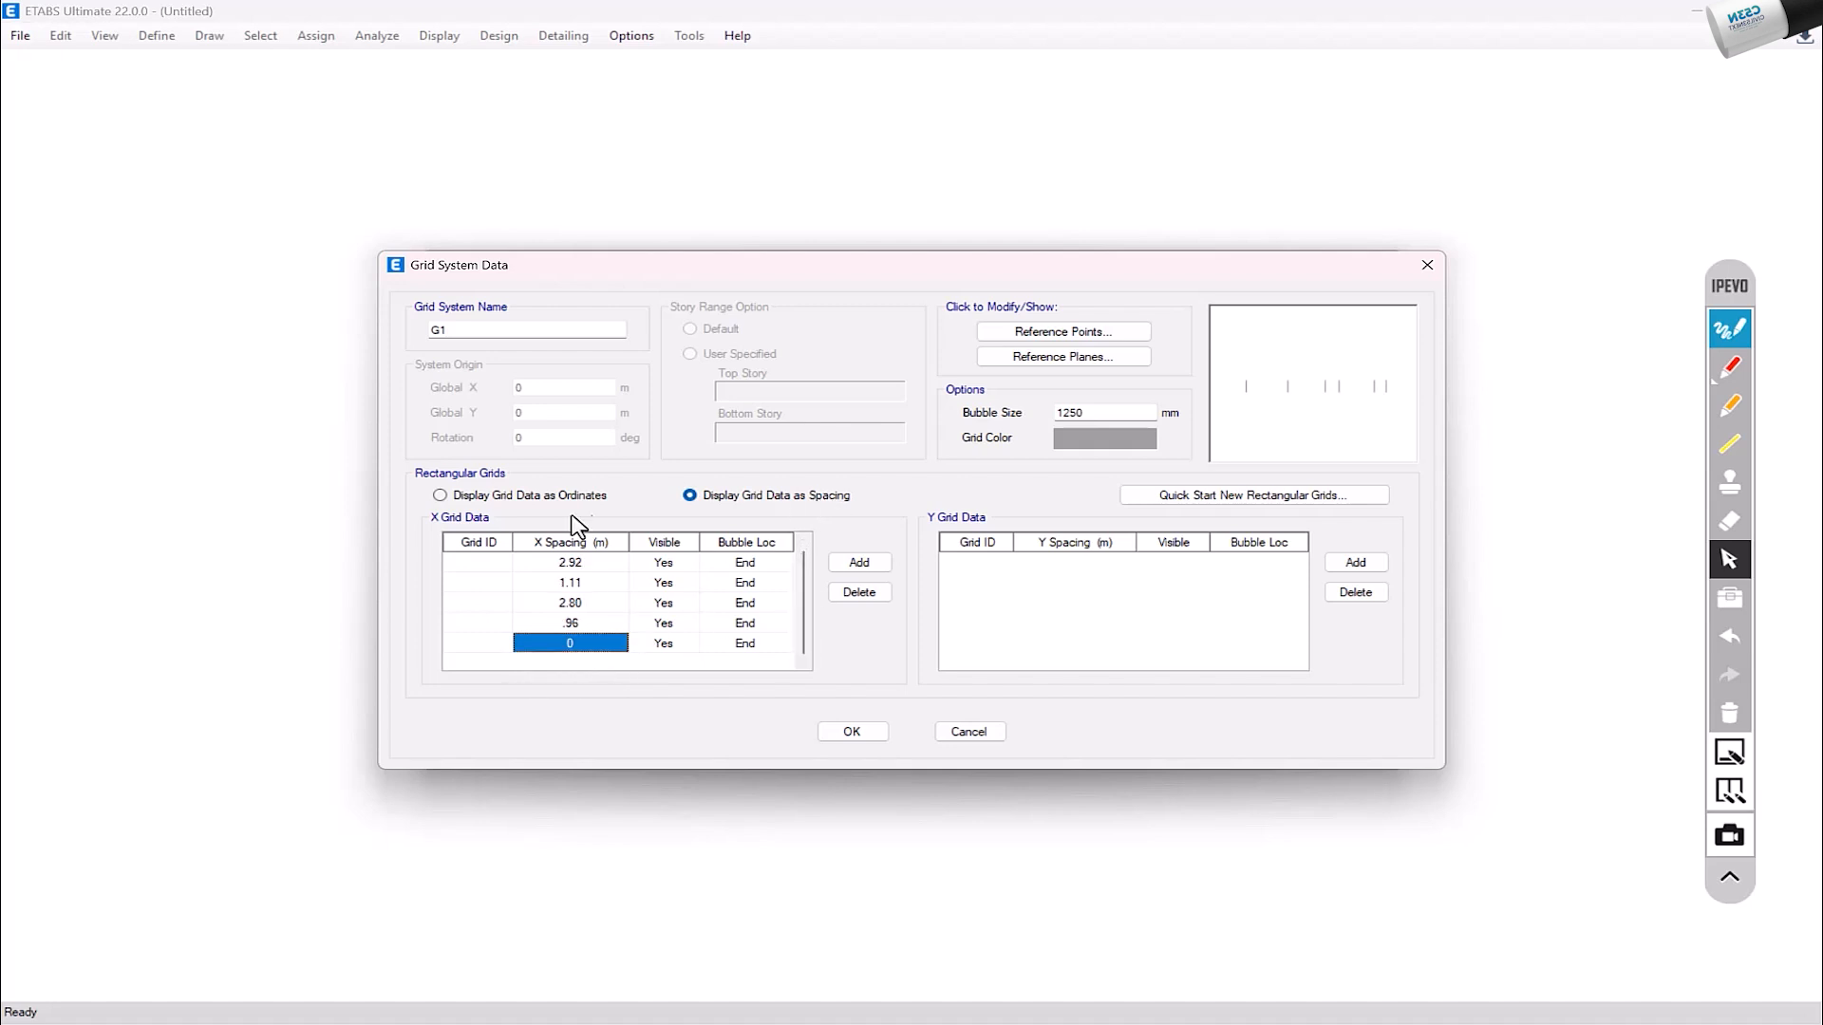
{"action": "scroll", "coordinate": [801, 586], "scroll_direction": "up", "scroll_amount": 1}
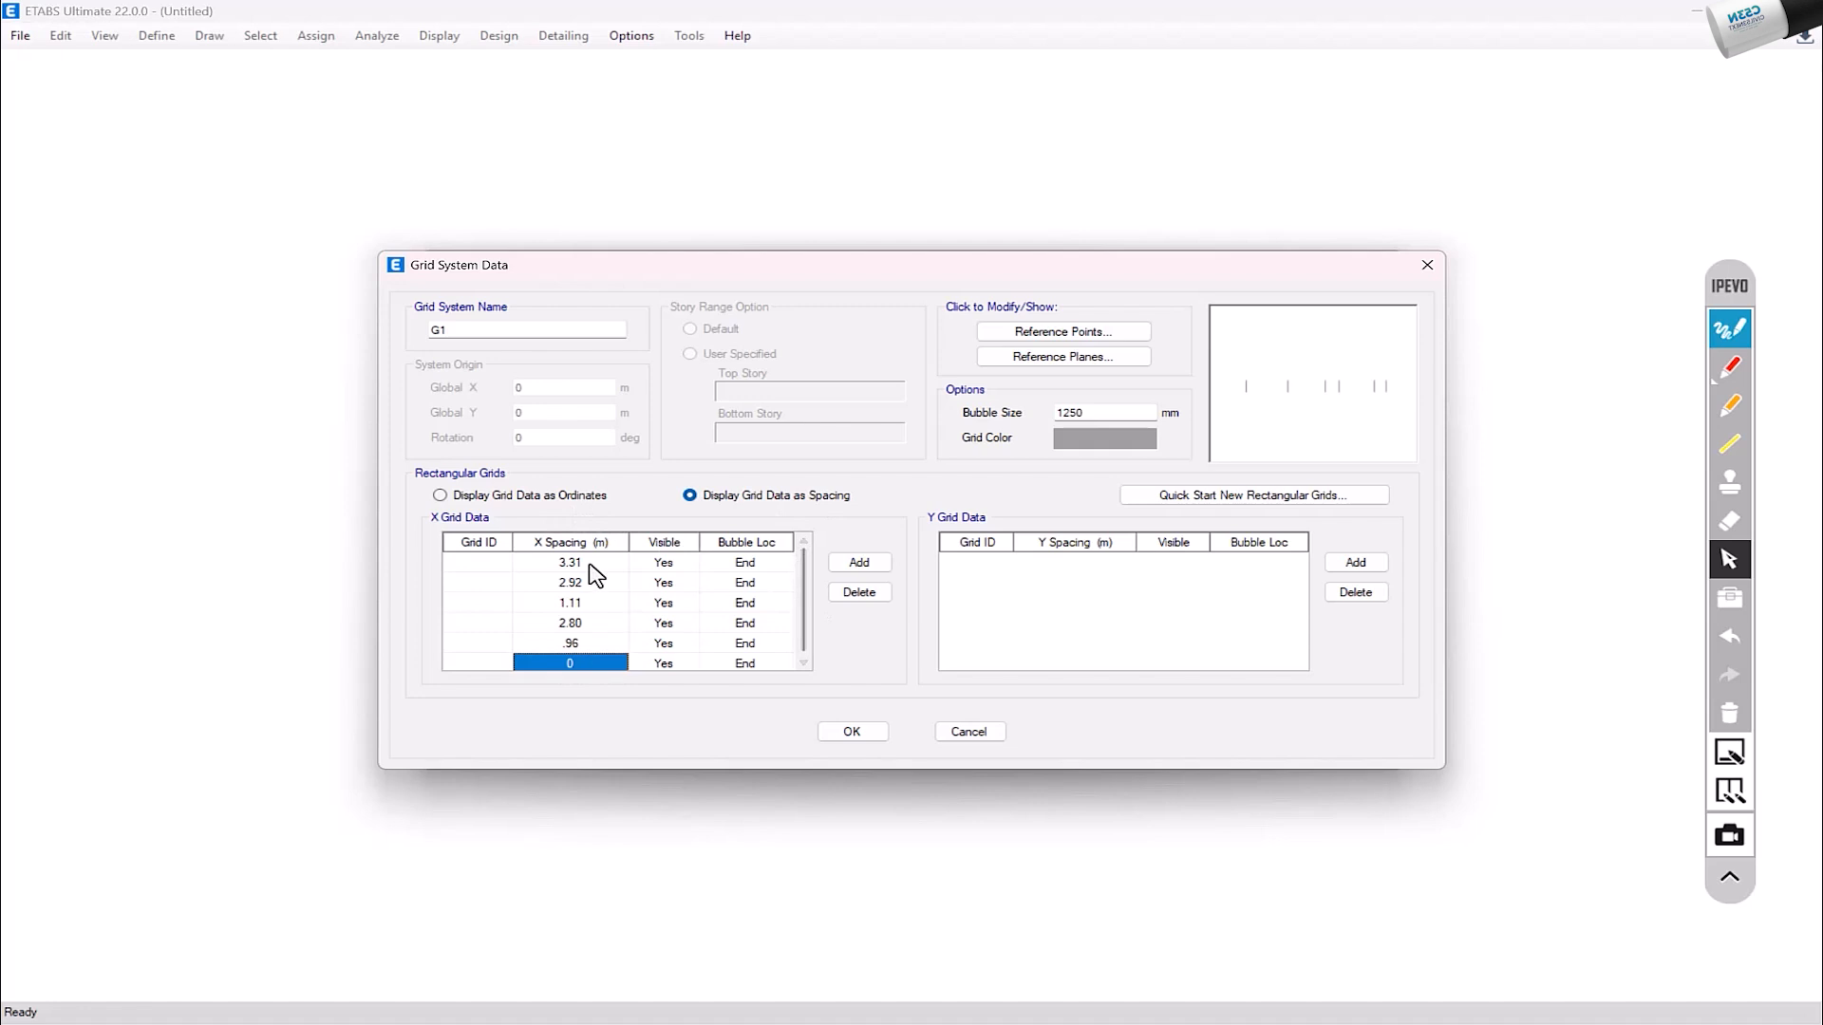
{"action": "scroll", "coordinate": [804, 617], "scroll_direction": "down", "scroll_amount": 1}
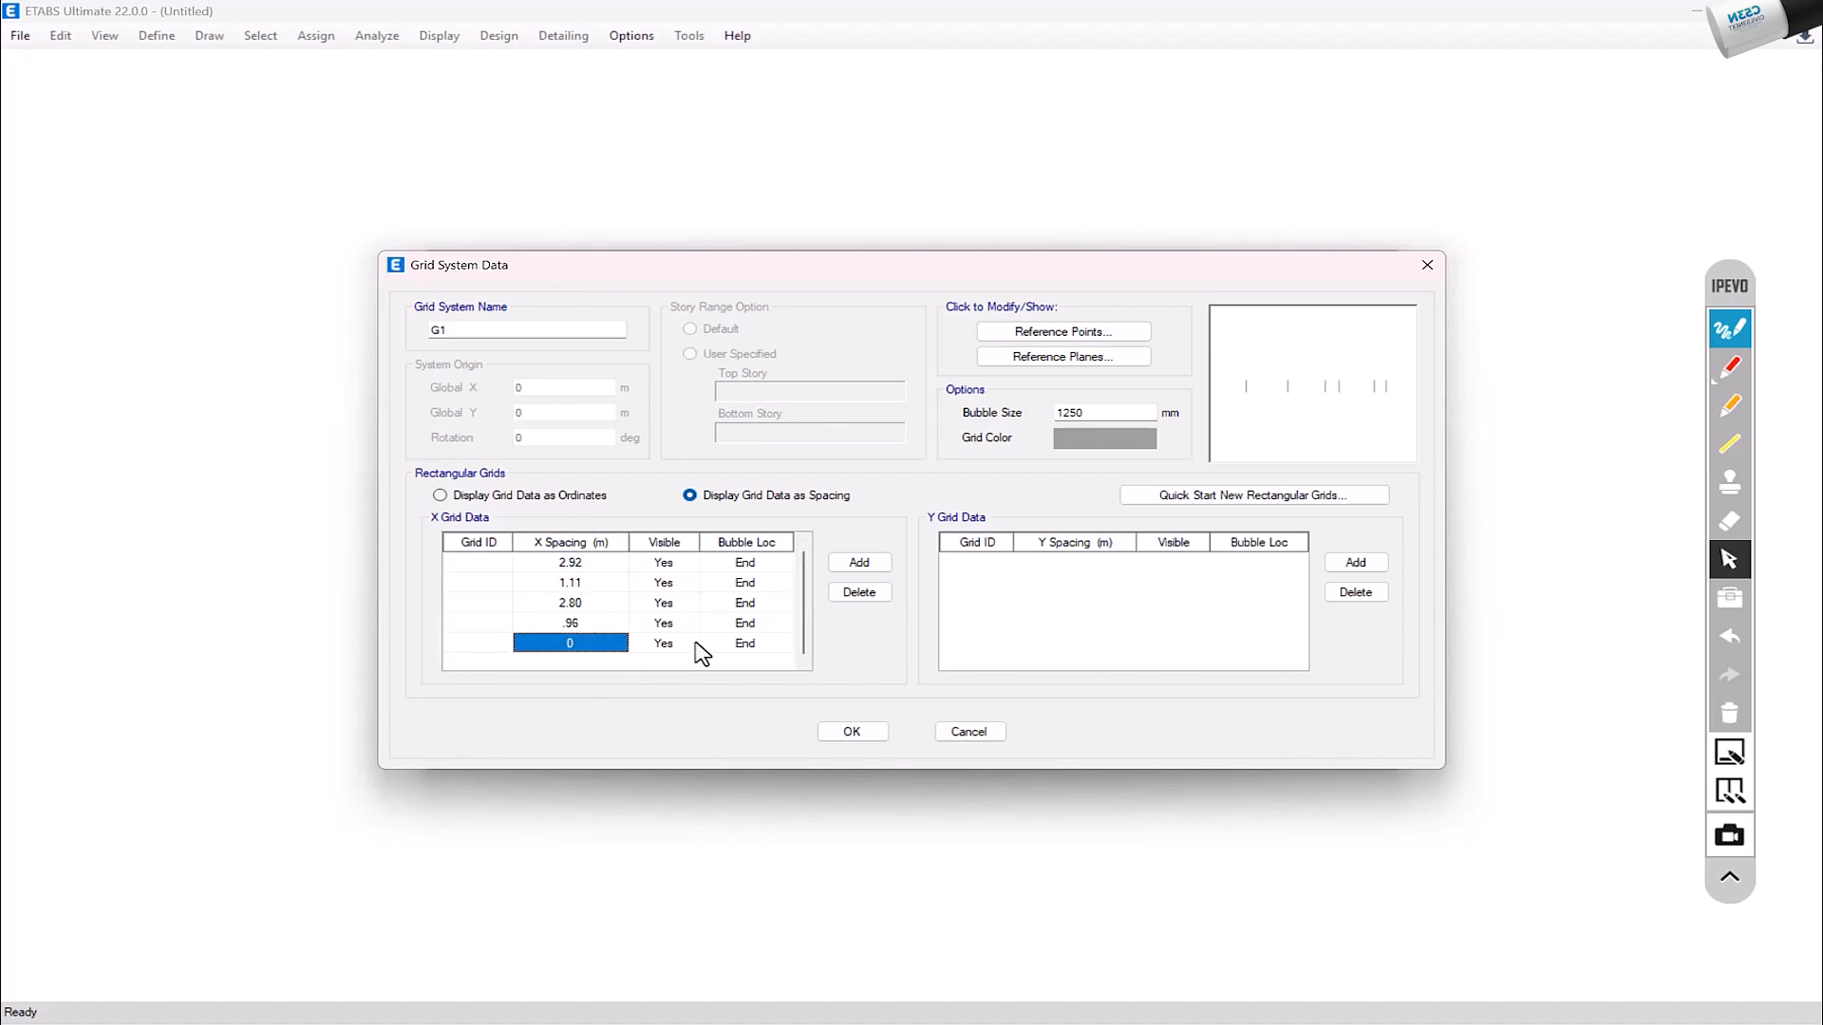
{"action": "left_click", "coordinate": [498, 645]}
{"action": "left_click", "coordinate": [859, 591]}
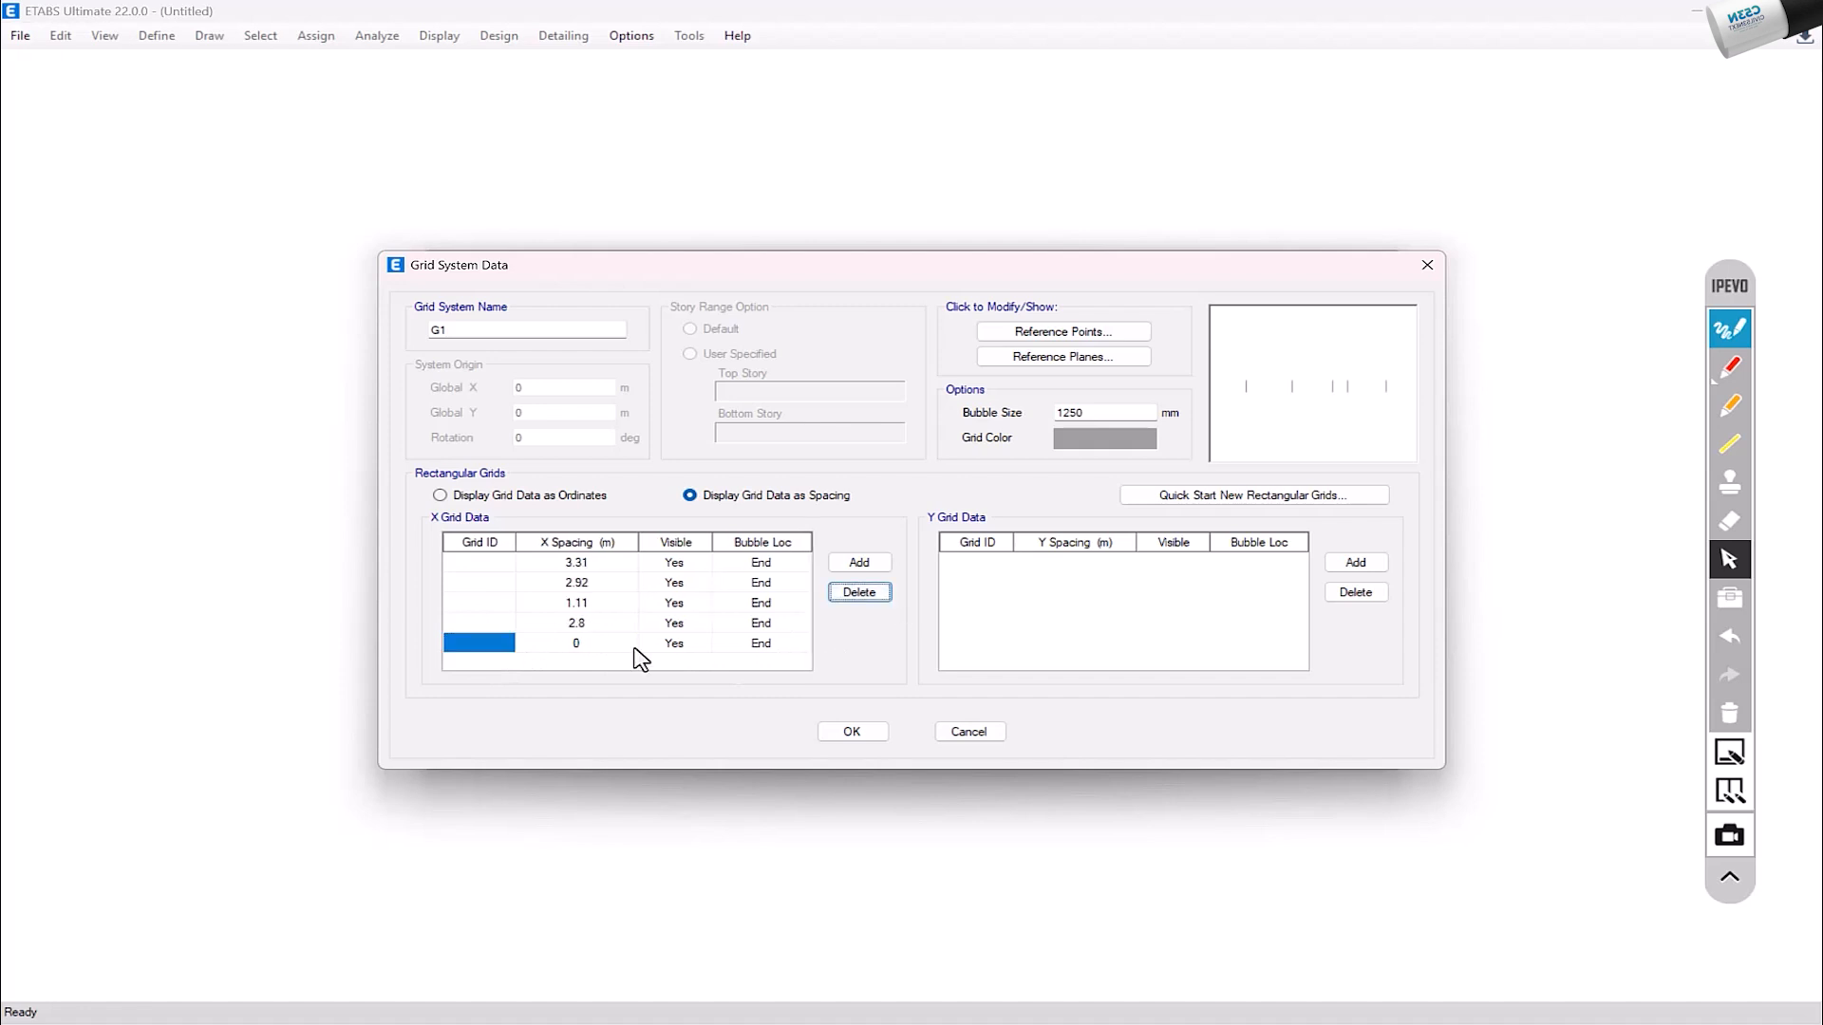
{"action": "left_click", "coordinate": [591, 649]}
{"action": "type", "text": "."}
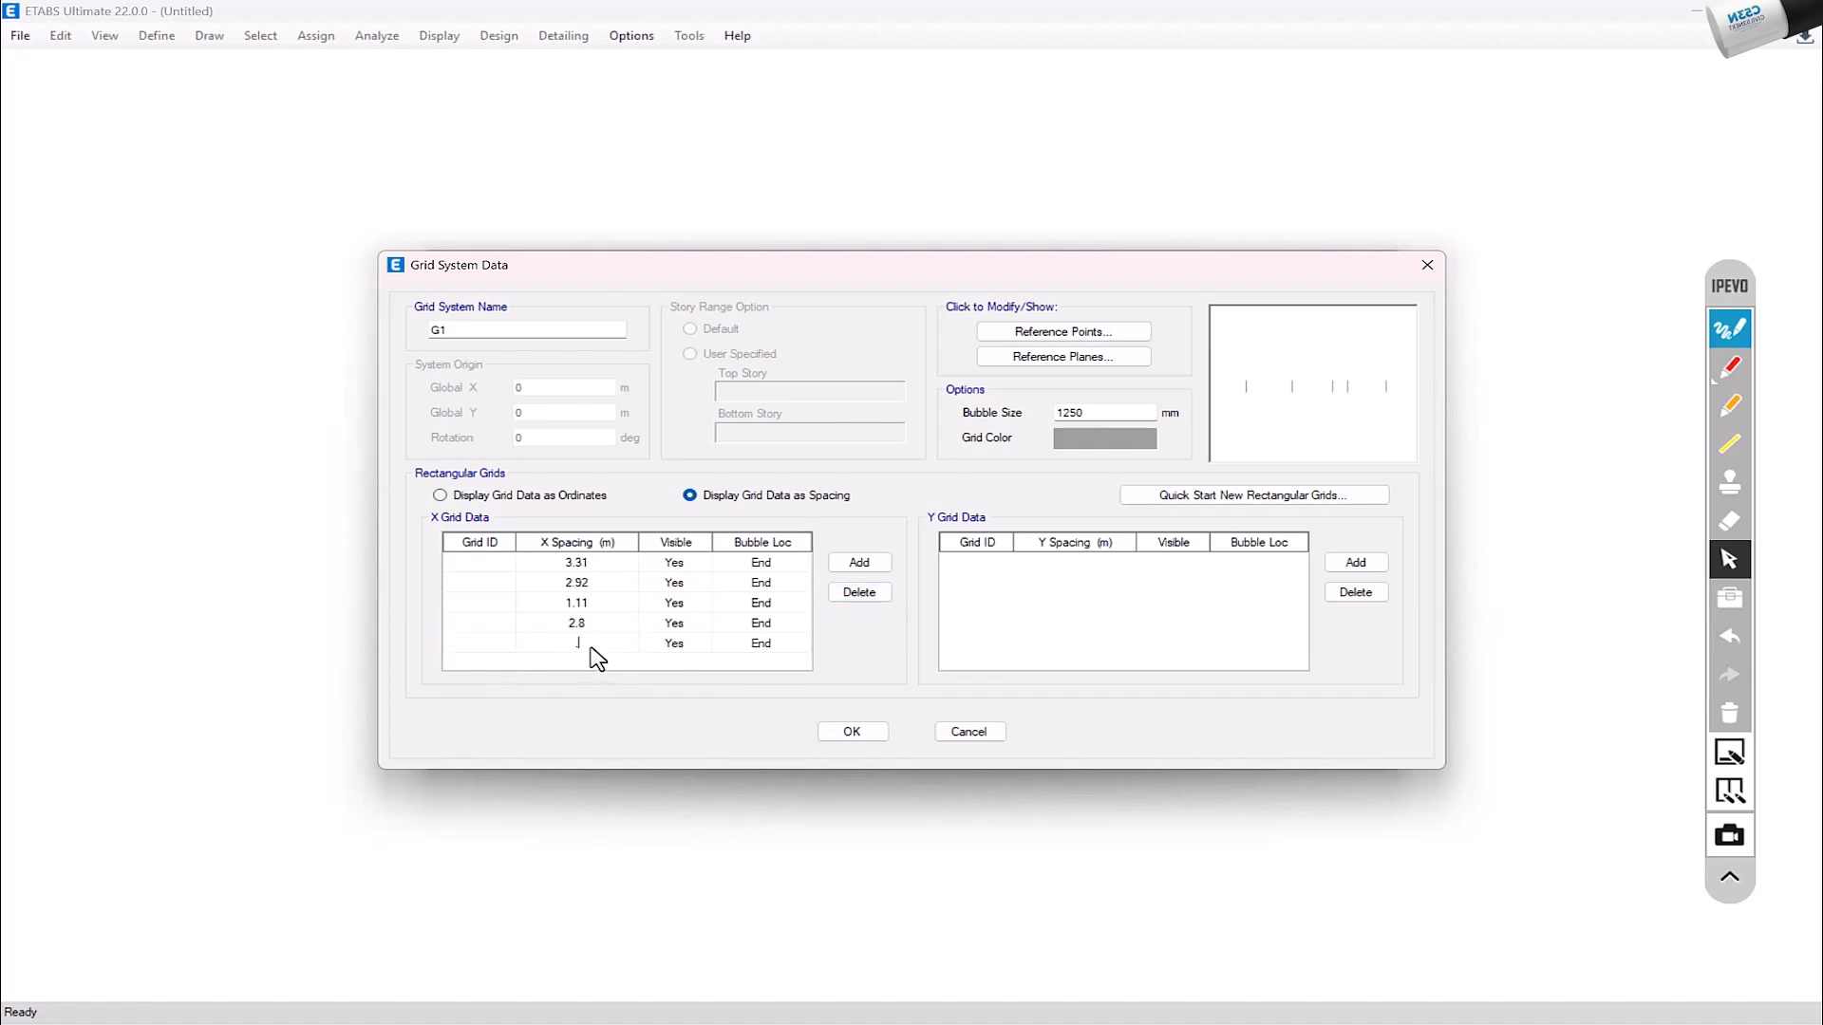
{"action": "left_click", "coordinate": [605, 624]}
{"action": "left_click", "coordinate": [577, 646]}
Step: Add the removed X grid line back and set the fifth X spacing to .96 m
{"action": "left_click", "coordinate": [859, 562]}
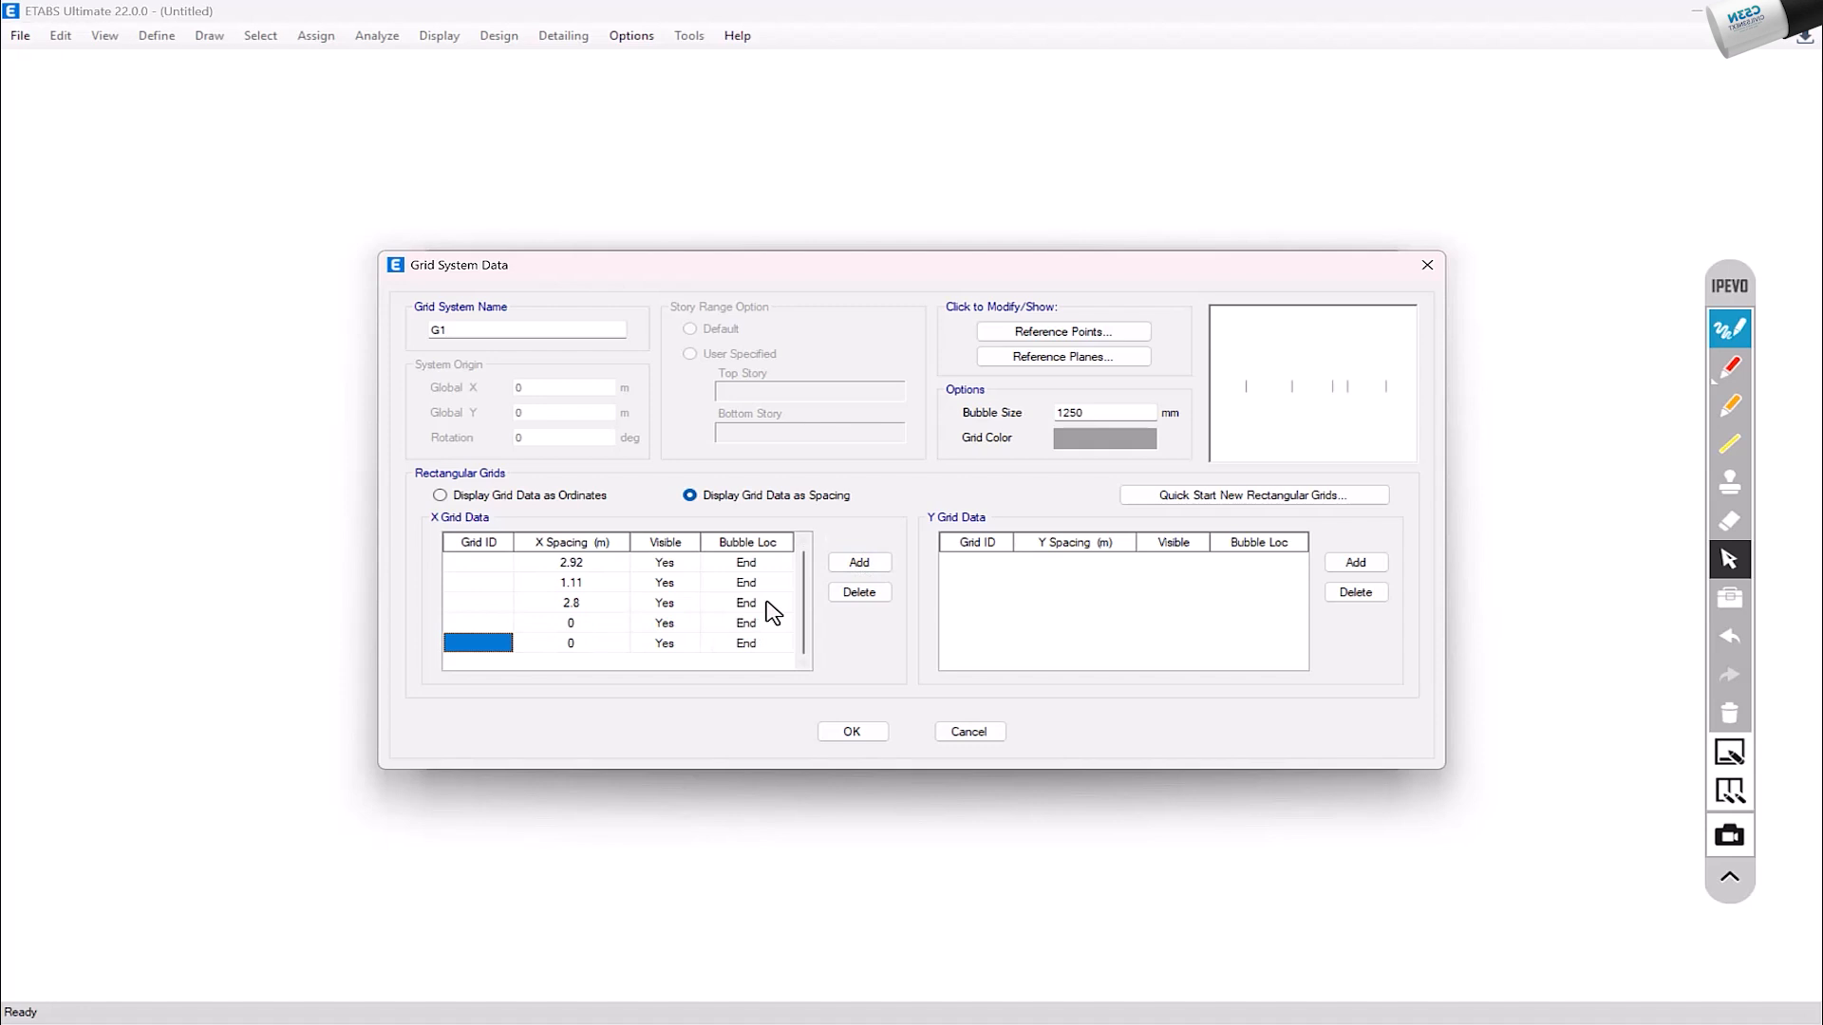
{"action": "left_click", "coordinate": [586, 623]}
{"action": "left_click", "coordinate": [586, 623]}
{"action": "type", "text": ".96"}
{"action": "left_click", "coordinate": [587, 647]}
{"action": "scroll", "coordinate": [586, 644], "scroll_direction": "up", "scroll_amount": 1}
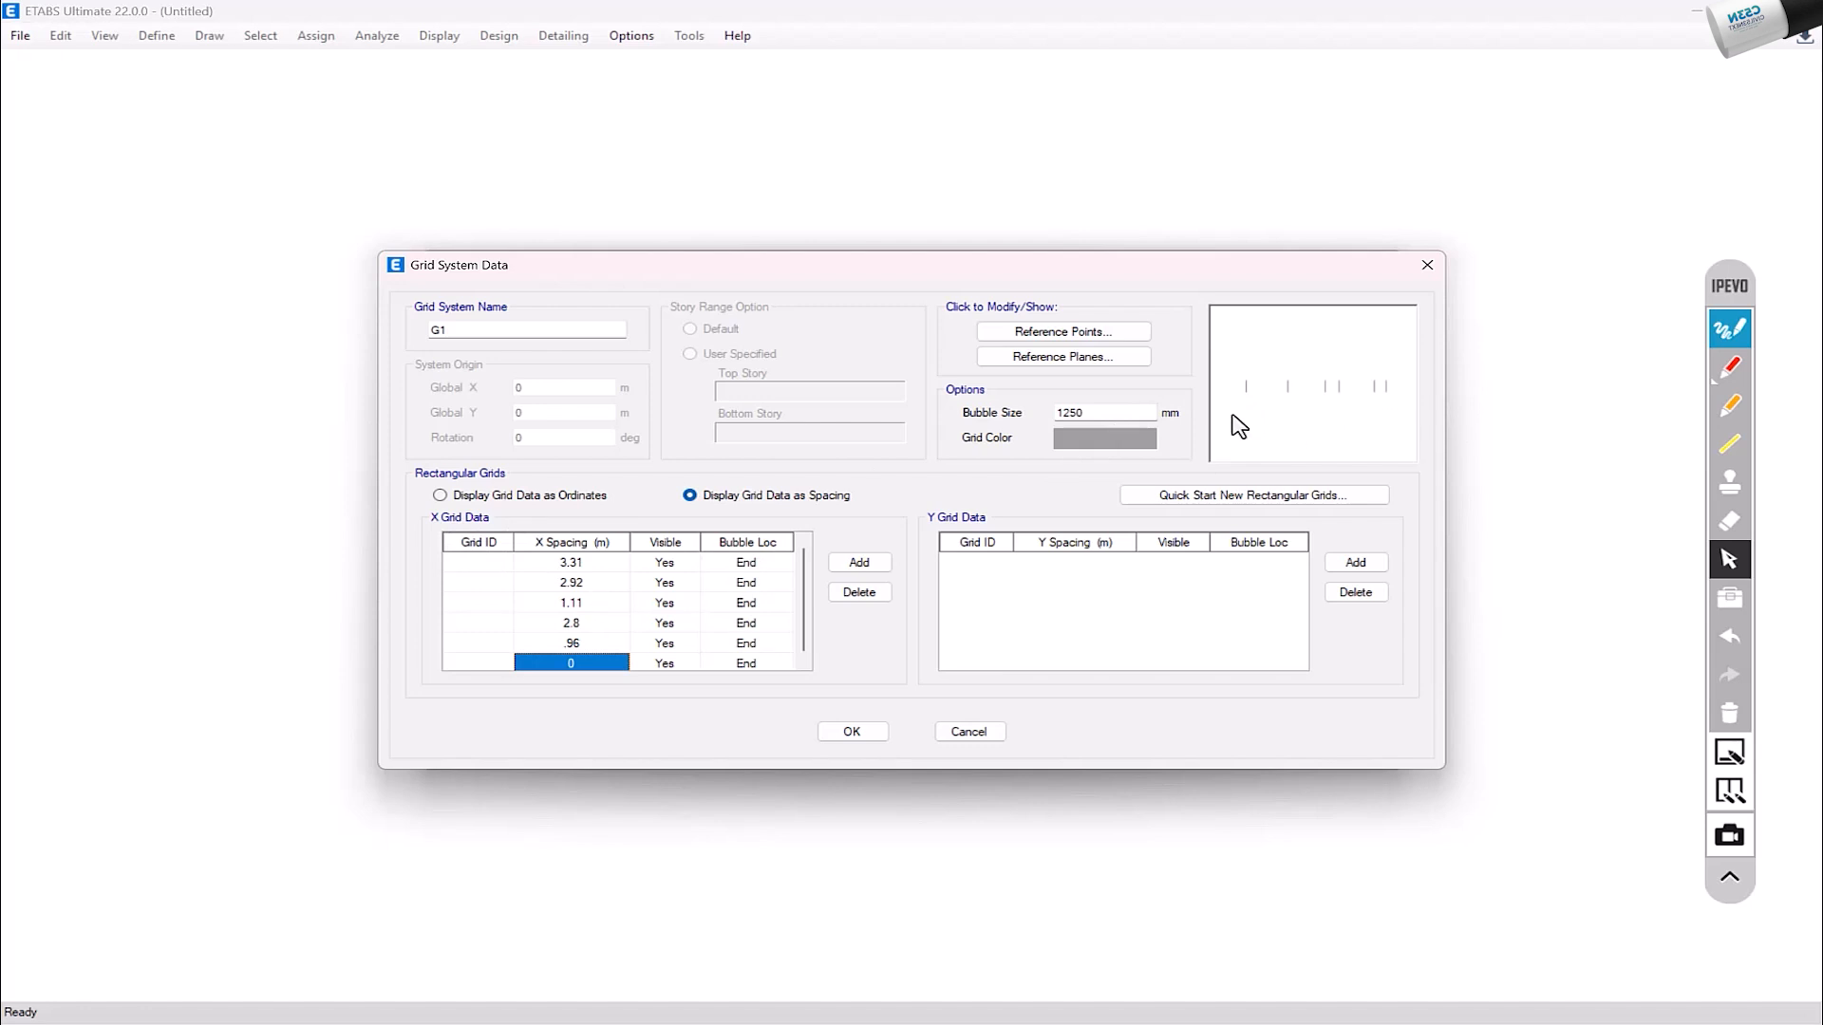
Step: Check the plan's vertical bay dimensions in AutoCAD, then add five Y grid lines in ETABS
{"action": "scroll", "coordinate": [774, 631], "scroll_direction": "down", "scroll_amount": 1}
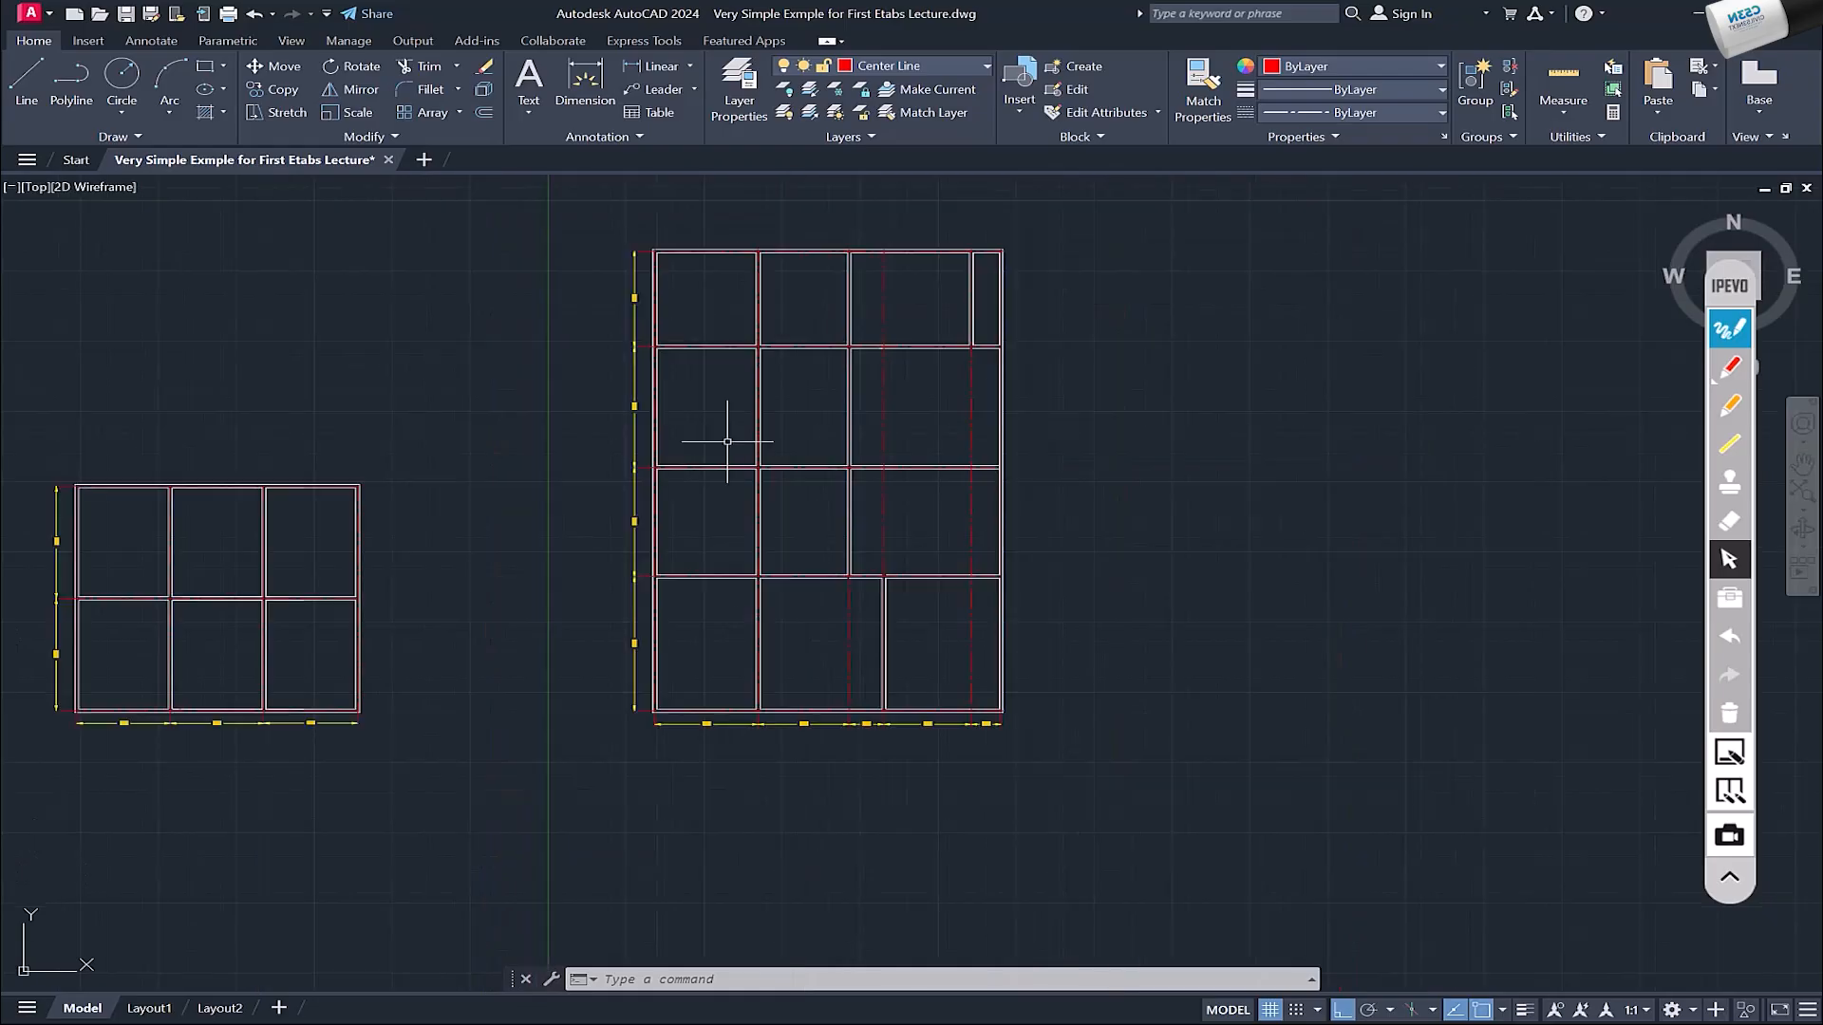
{"action": "scroll", "coordinate": [651, 671], "scroll_direction": "up", "scroll_amount": 4}
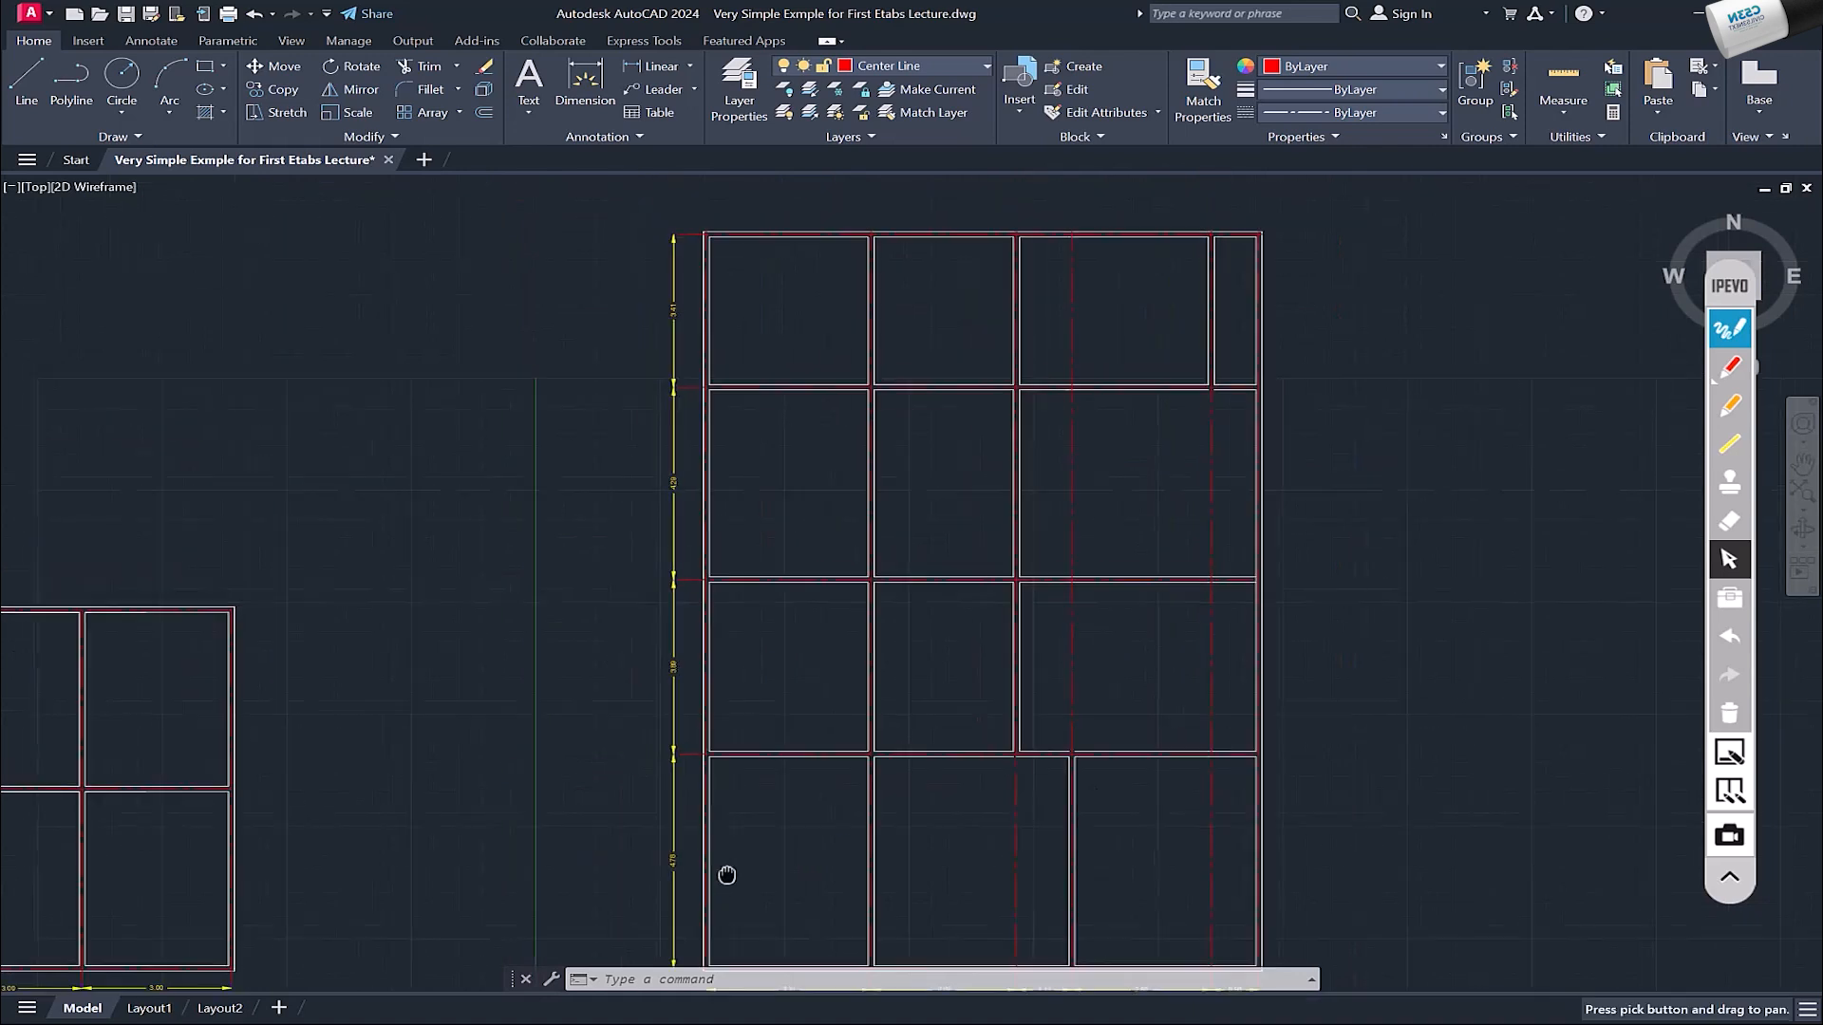
{"action": "scroll", "coordinate": [725, 874], "scroll_direction": "down", "scroll_amount": 4}
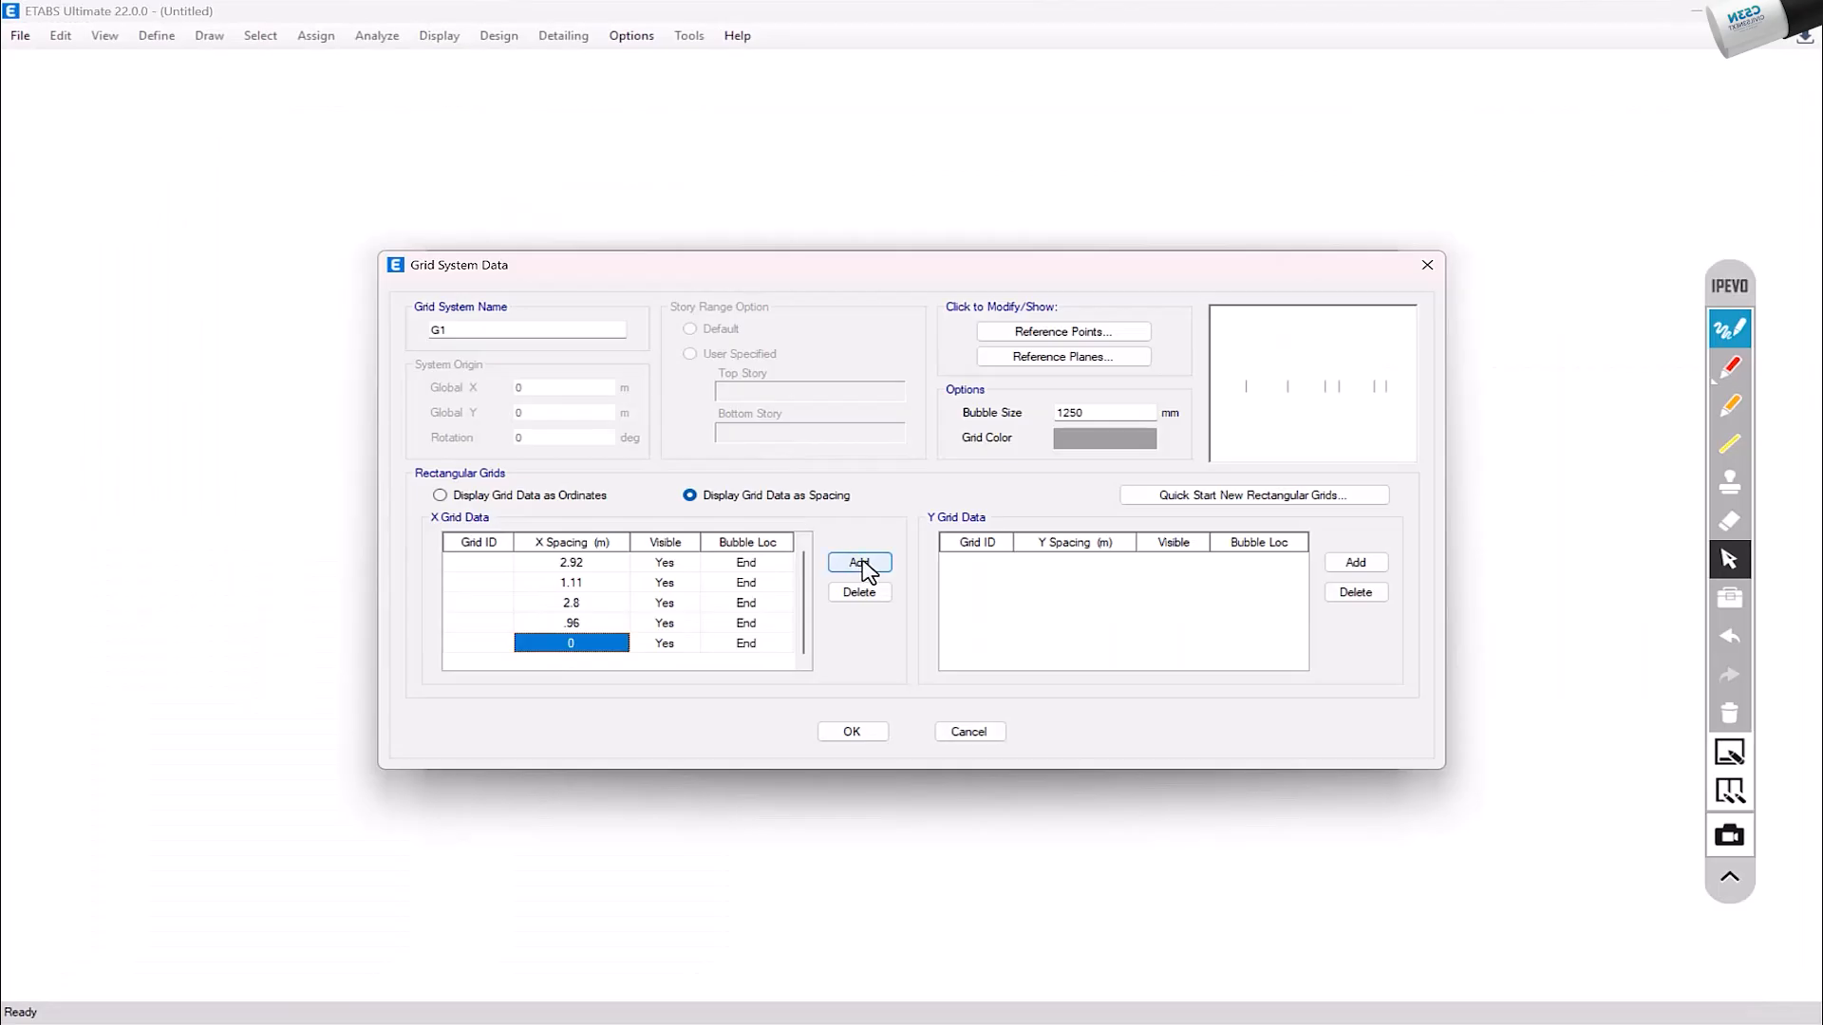
{"action": "left_click", "coordinate": [1356, 564]}
{"action": "left_click", "coordinate": [1356, 566]}
{"action": "left_click", "coordinate": [1357, 568]}
{"action": "left_click", "coordinate": [1355, 564]}
{"action": "left_click", "coordinate": [1355, 564]}
Step: Set the Y grid spacings to 4.78, 3.89, 4.29, 3.41 and 0 m
{"action": "left_click", "coordinate": [1090, 567]}
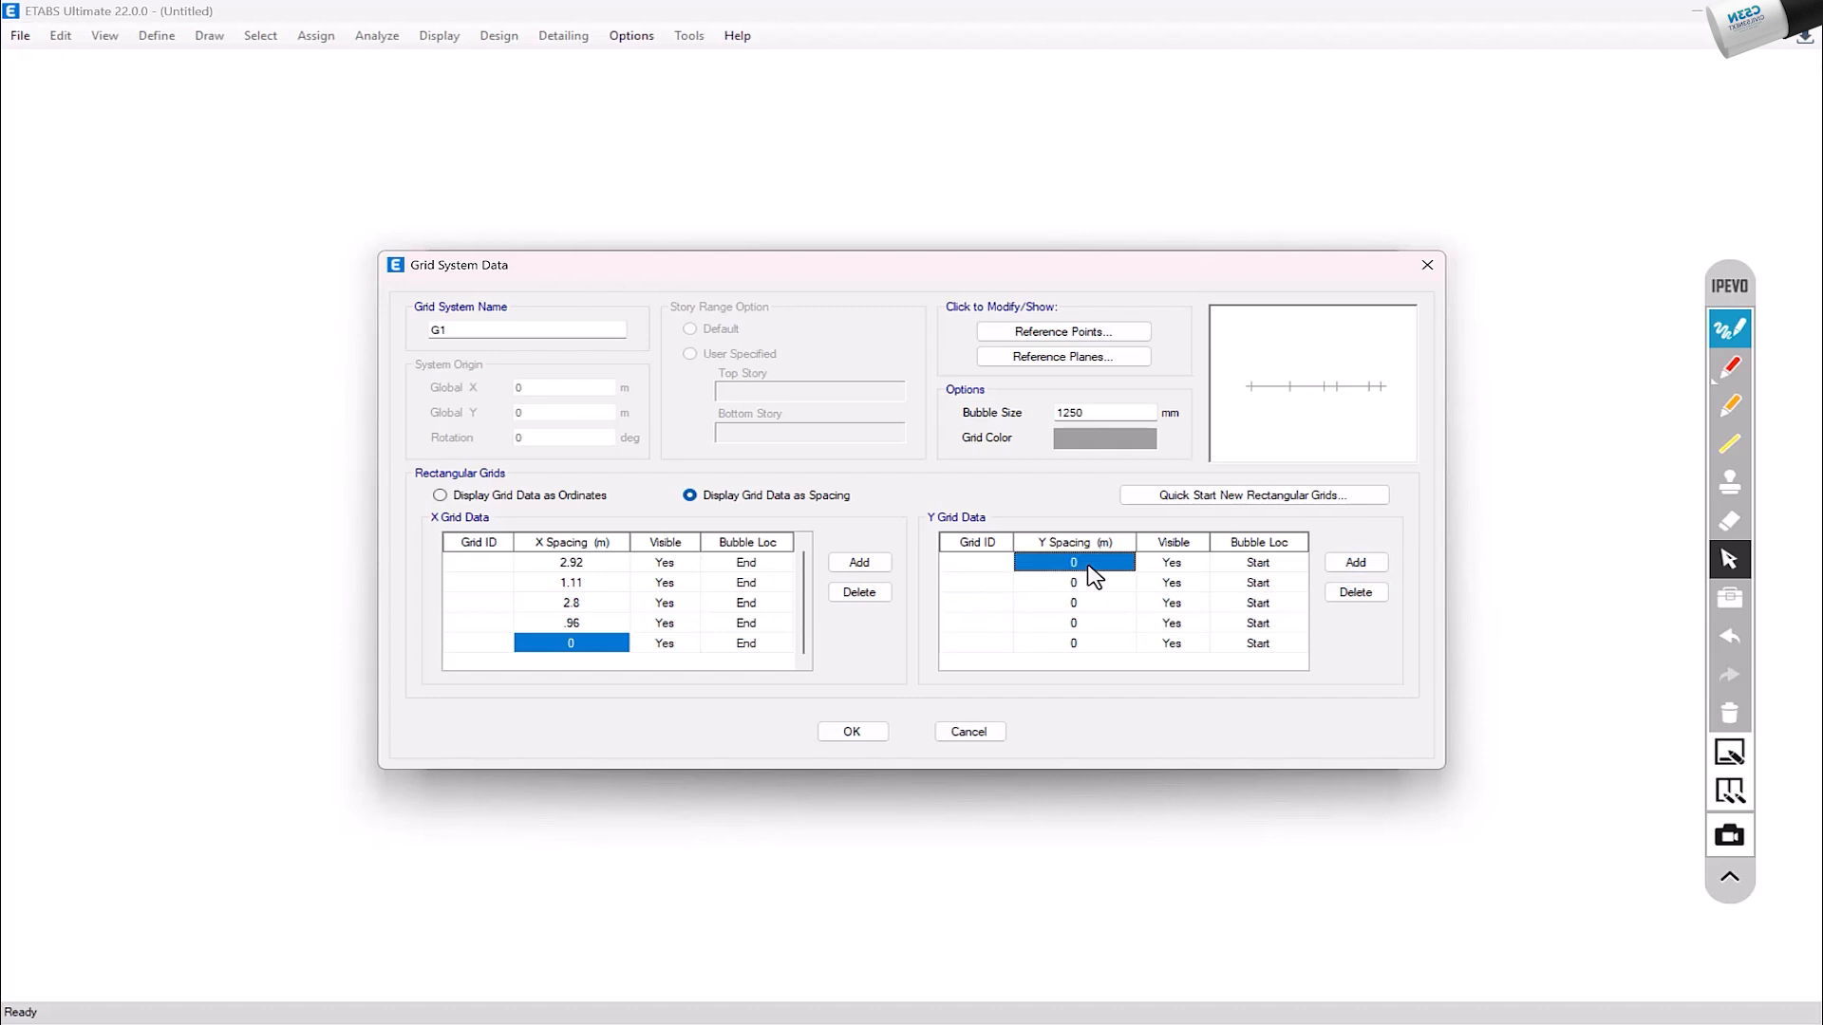
{"action": "type", "text": "4.78"}
{"action": "key", "text": "Return"}
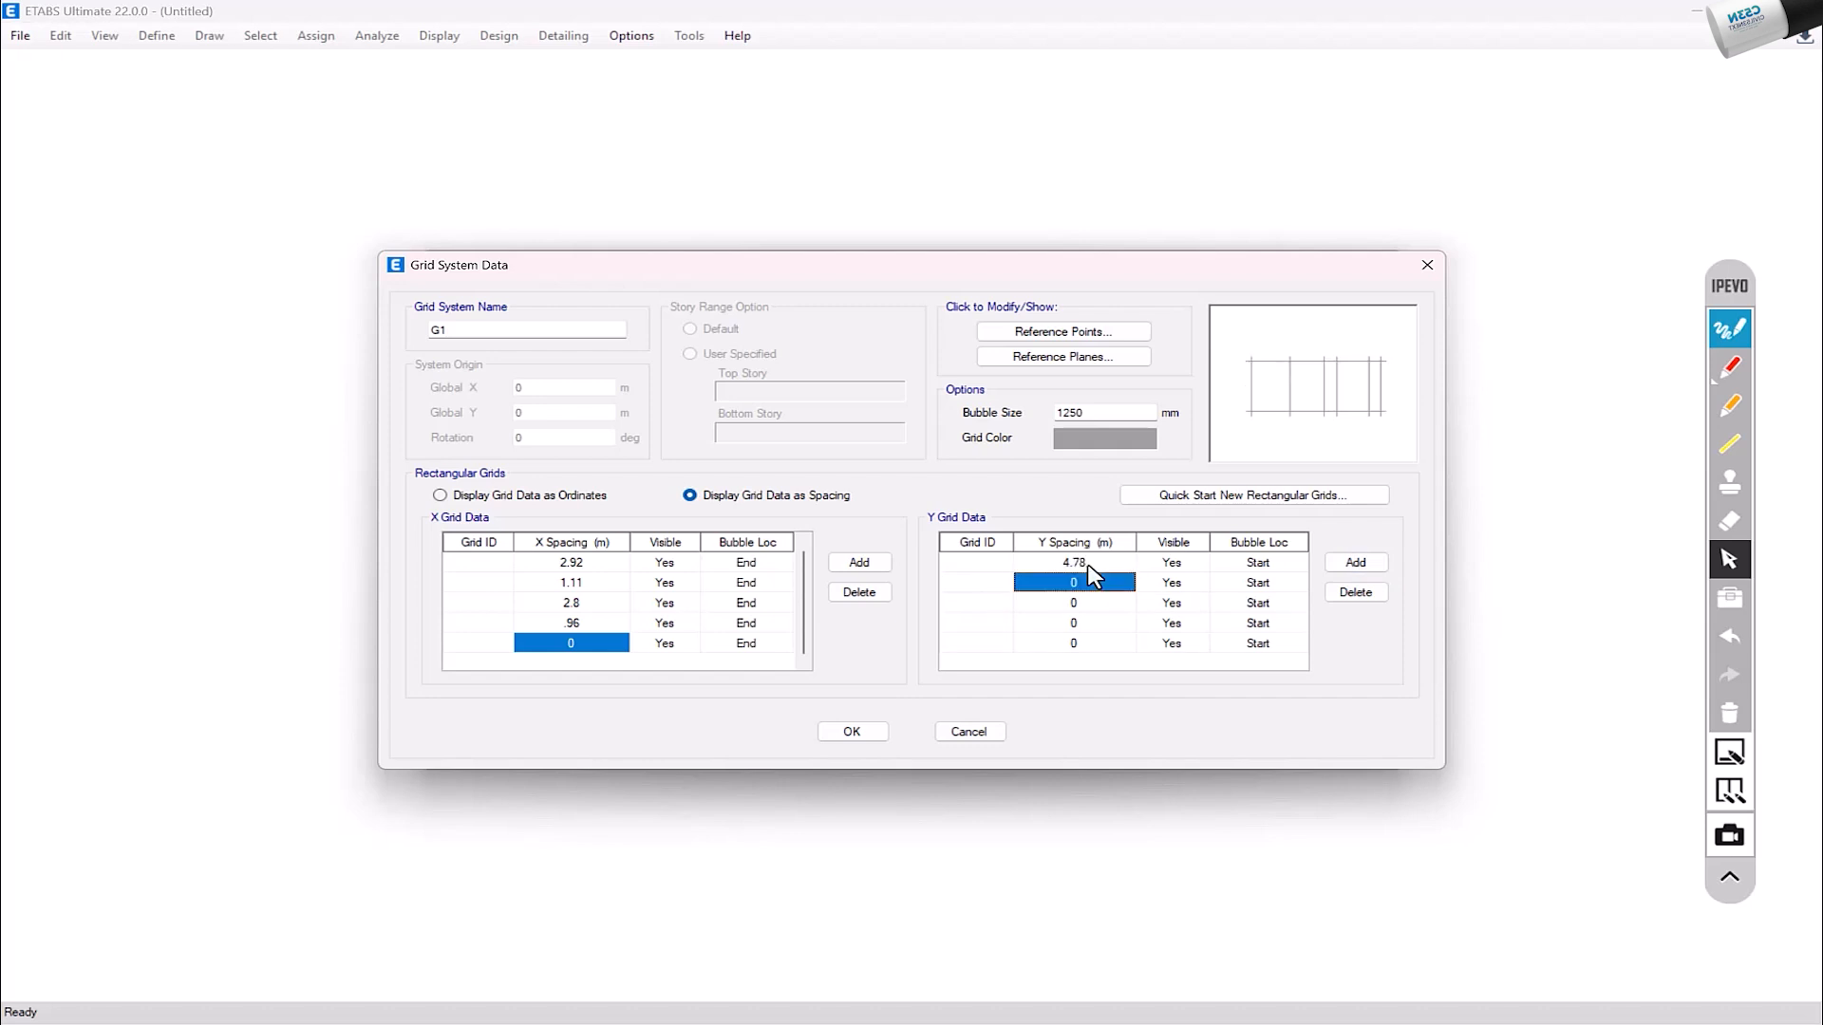
{"action": "key", "text": "BackSpace"}
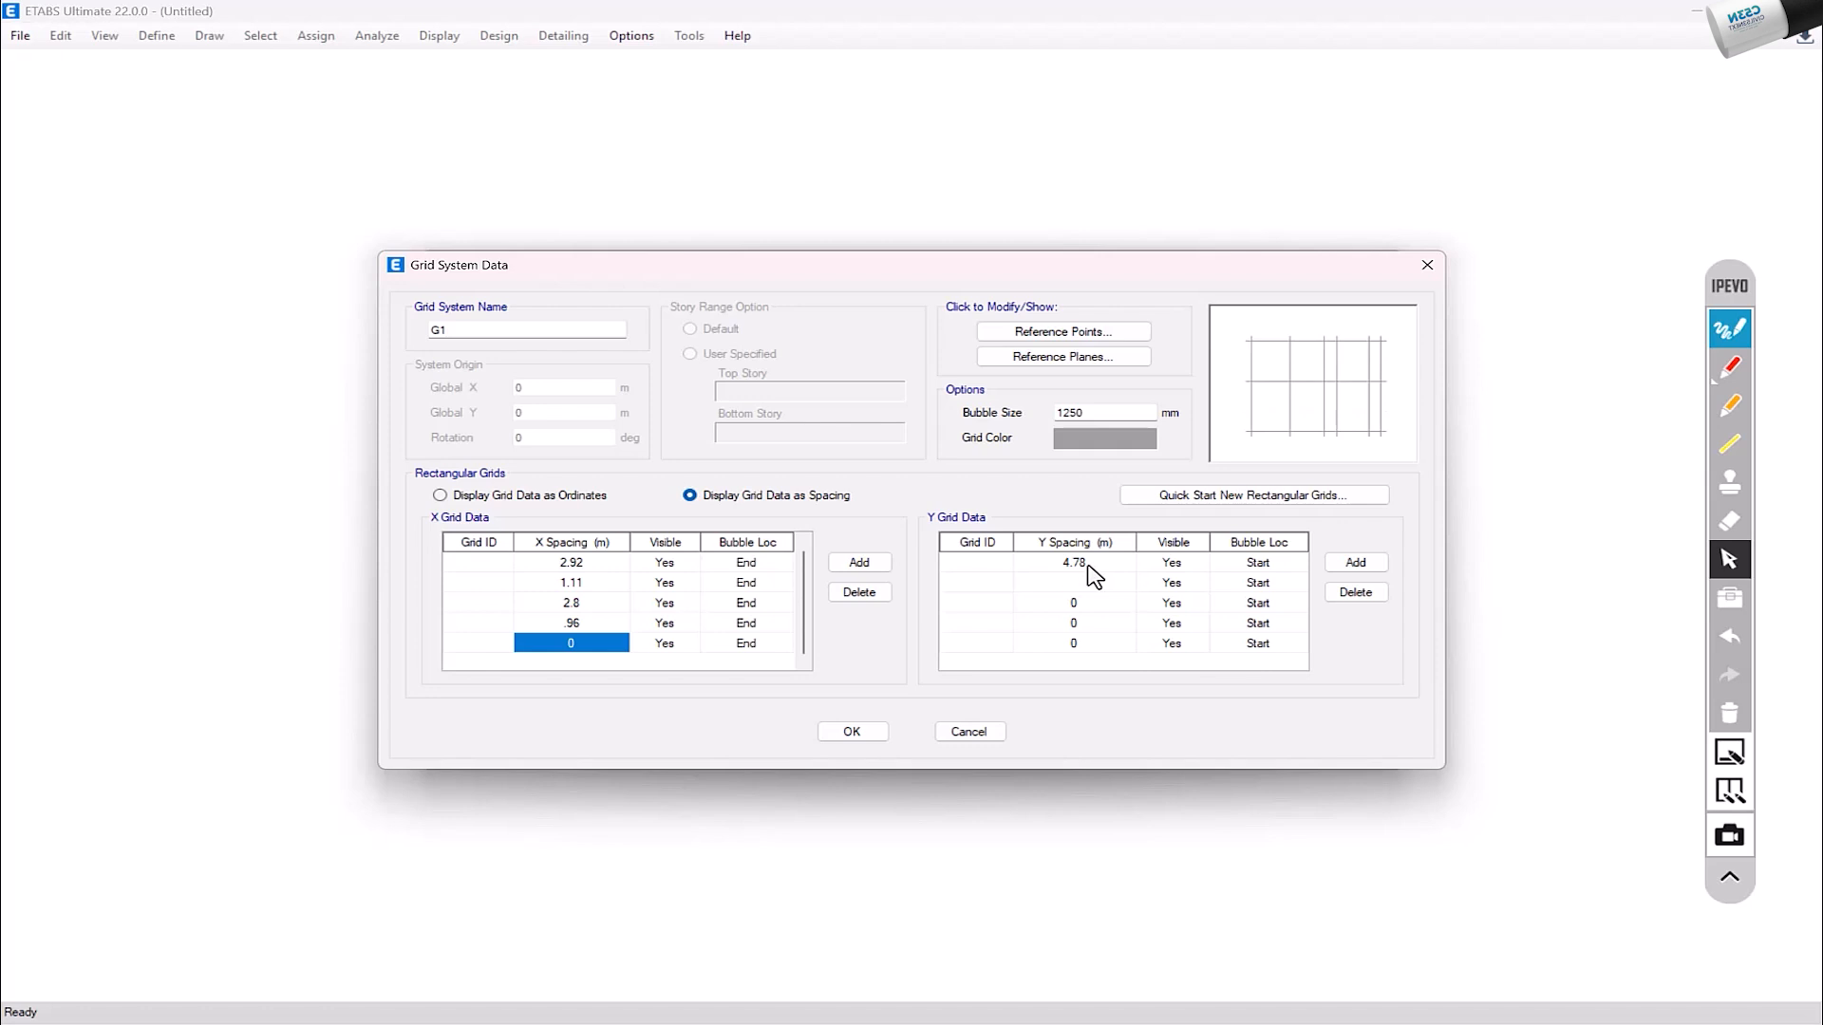
{"action": "type", "text": "4.29"}
{"action": "key", "text": "Return"}
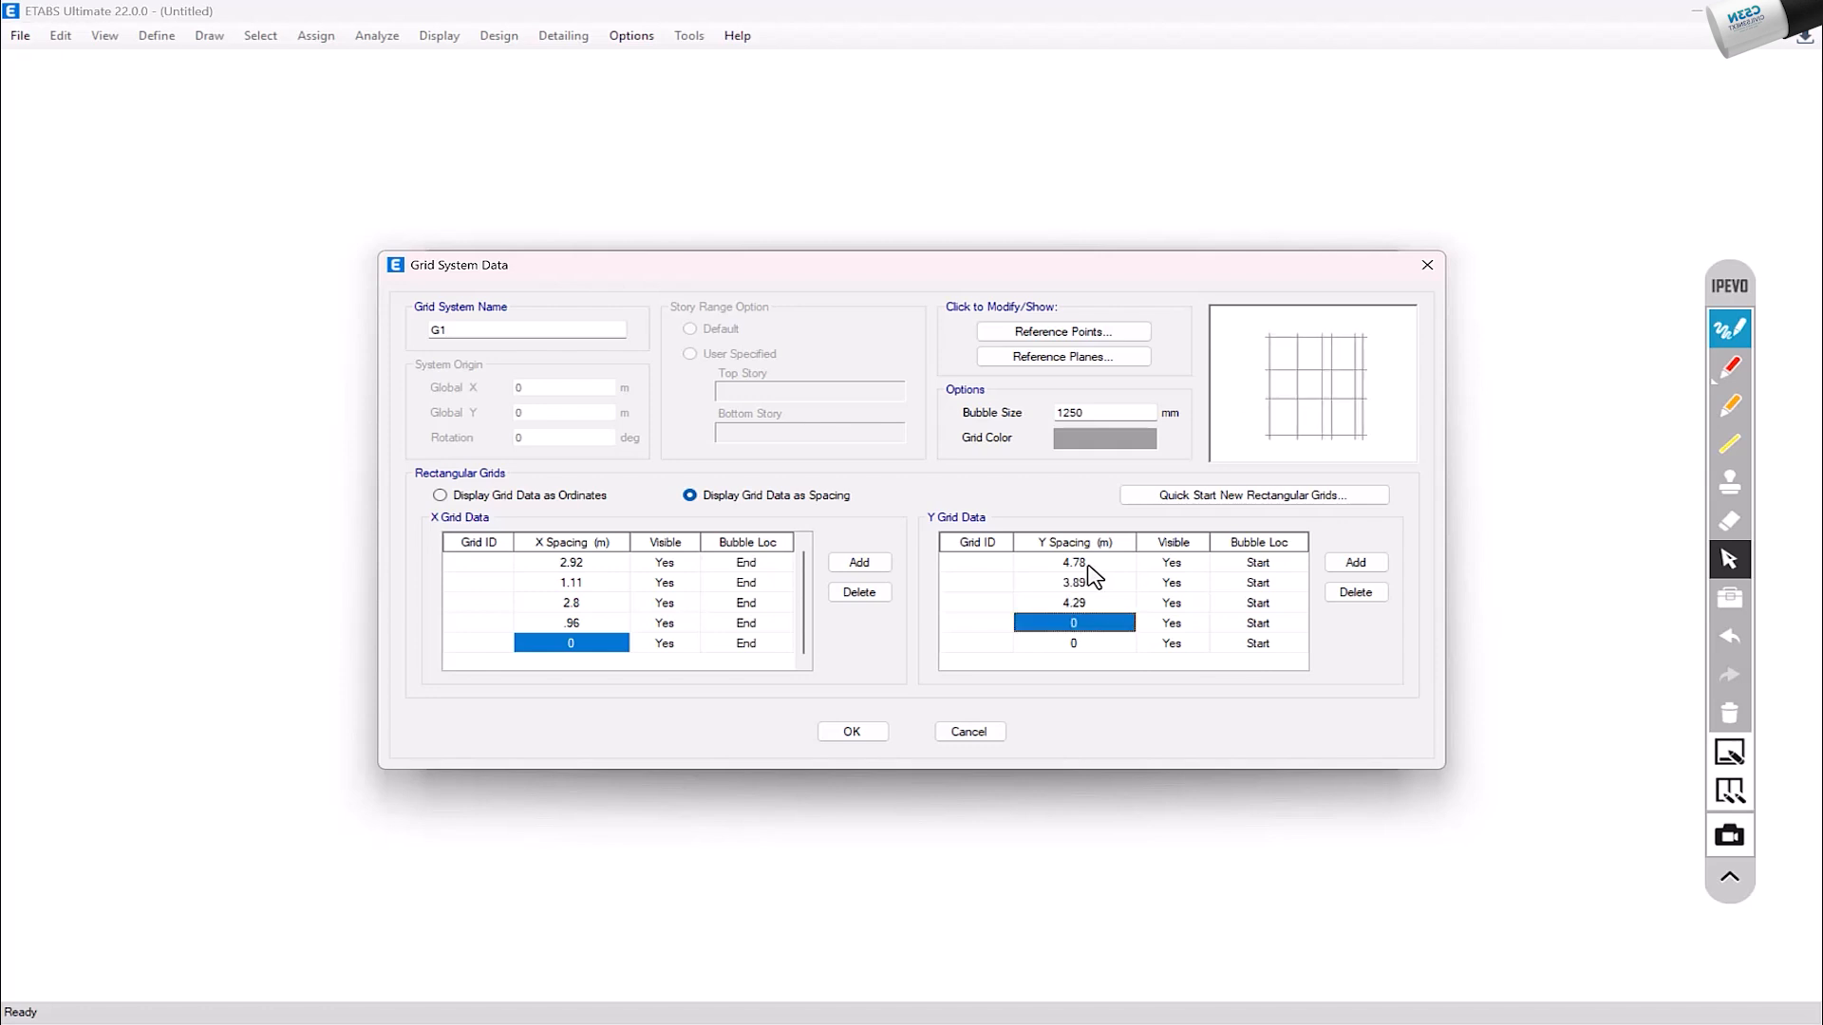
{"action": "type", "text": "3.41"}
{"action": "key", "text": "Return"}
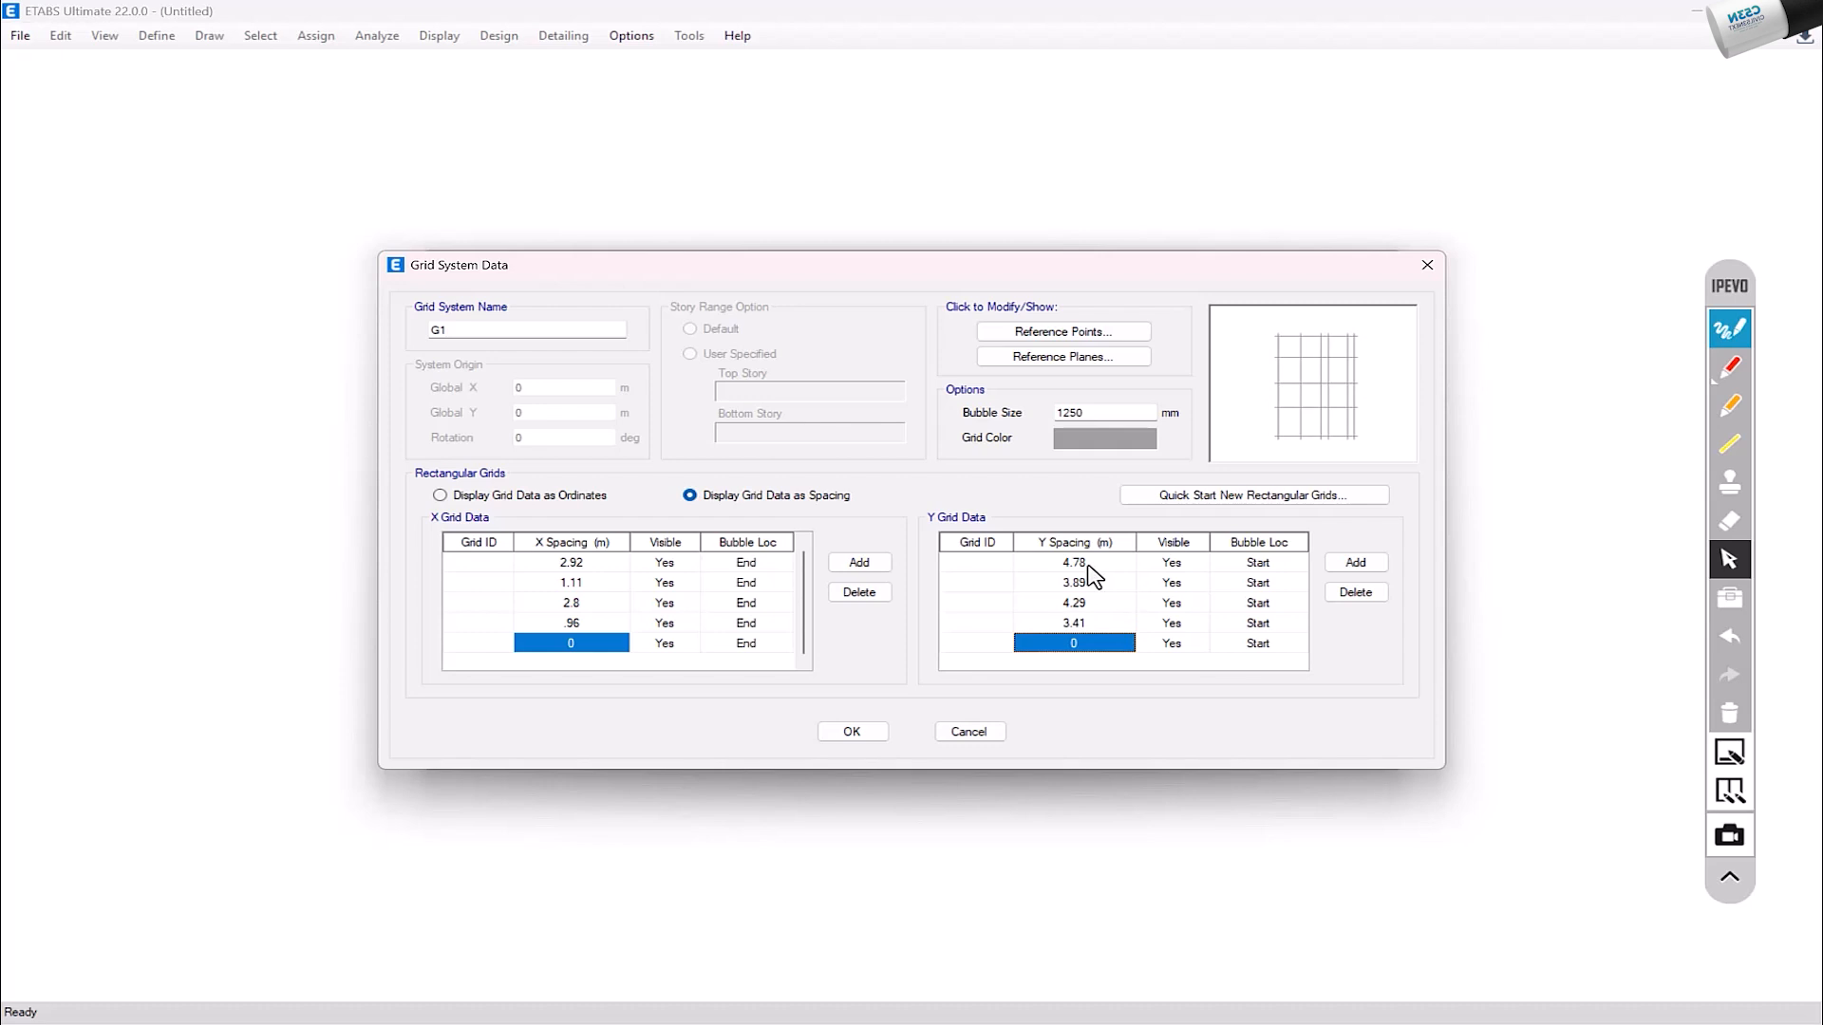
{"action": "type", "text": "0"}
{"action": "key", "text": "Return"}
Step: Label the X grid lines A to E, starting from the line with the 2.92 m spacing
{"action": "left_click", "coordinate": [479, 564]}
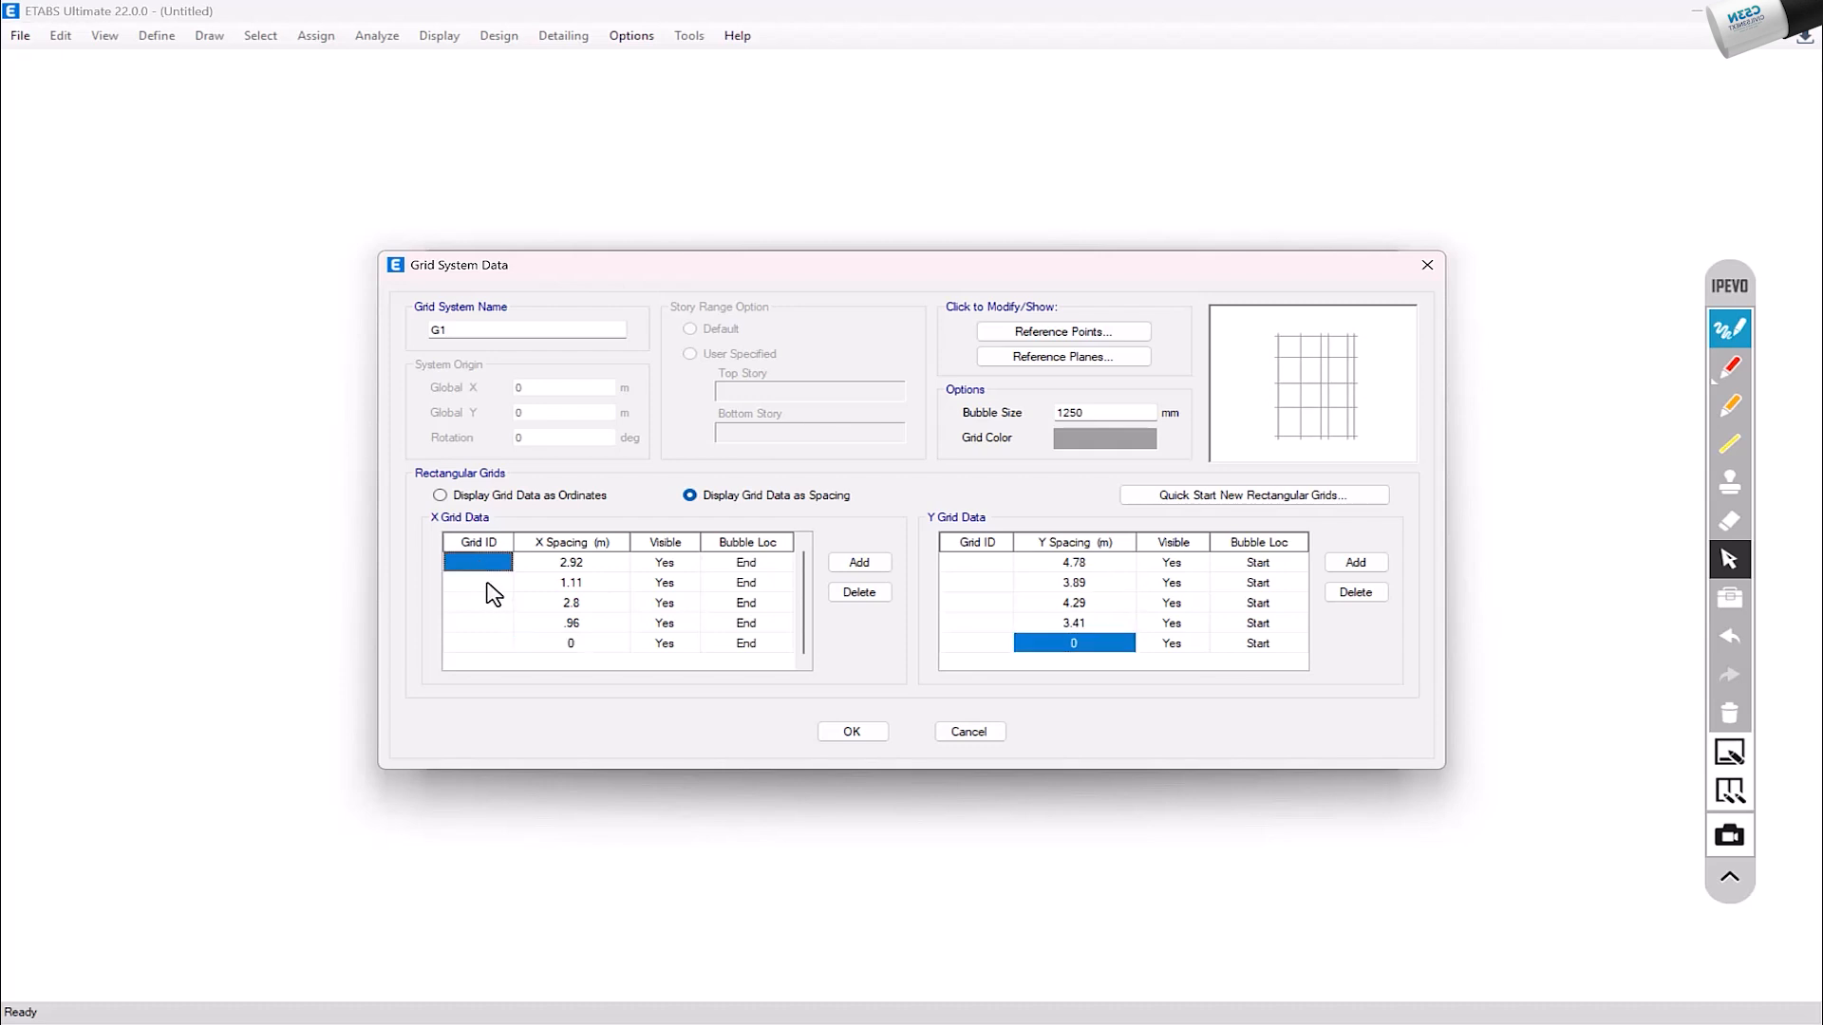
{"action": "type", "text": "a"}
{"action": "left_click", "coordinate": [495, 566]}
{"action": "type", "text": "A"}
{"action": "key", "text": "Return"}
{"action": "type", "text": "C"}
{"action": "key", "text": "Return"}
{"action": "type", "text": "D"}
{"action": "key", "text": "Return"}
{"action": "type", "text": "E"}
Step: Number the five Y grid lines 1 to 5
{"action": "left_click", "coordinate": [976, 556]}
{"action": "left_click", "coordinate": [983, 567]}
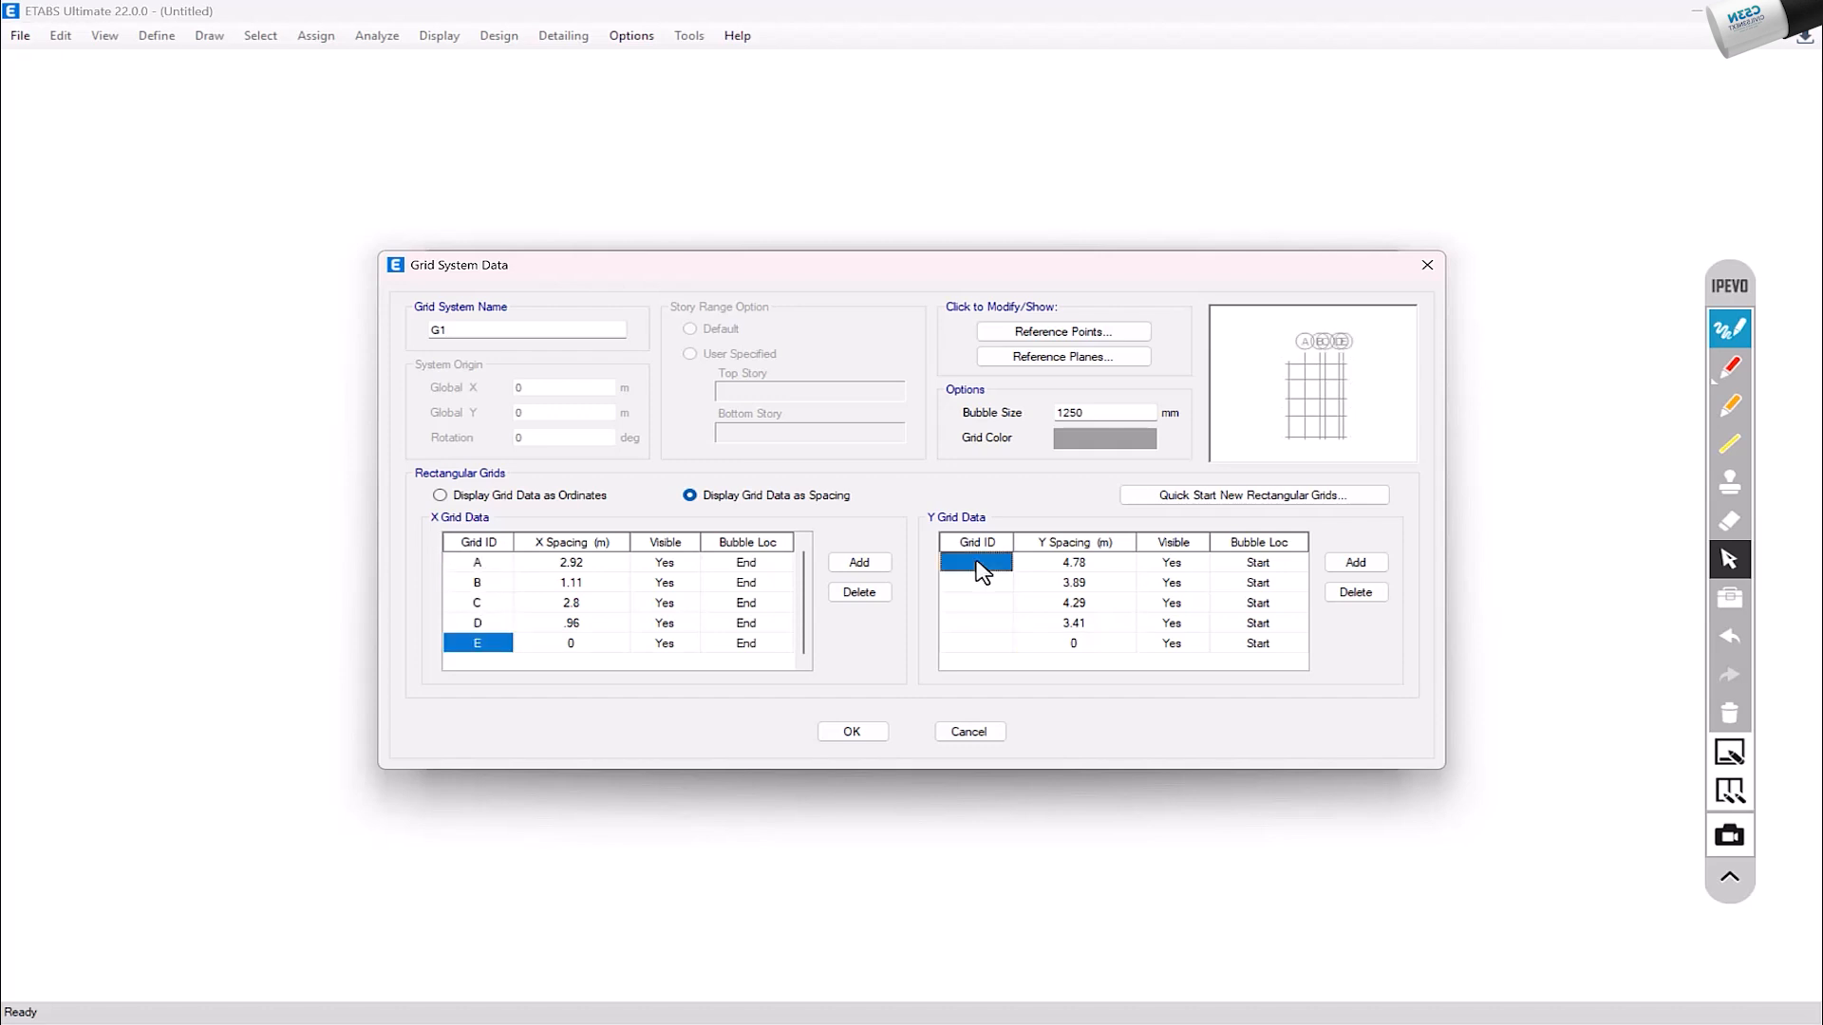
{"action": "type", "text": "1"}
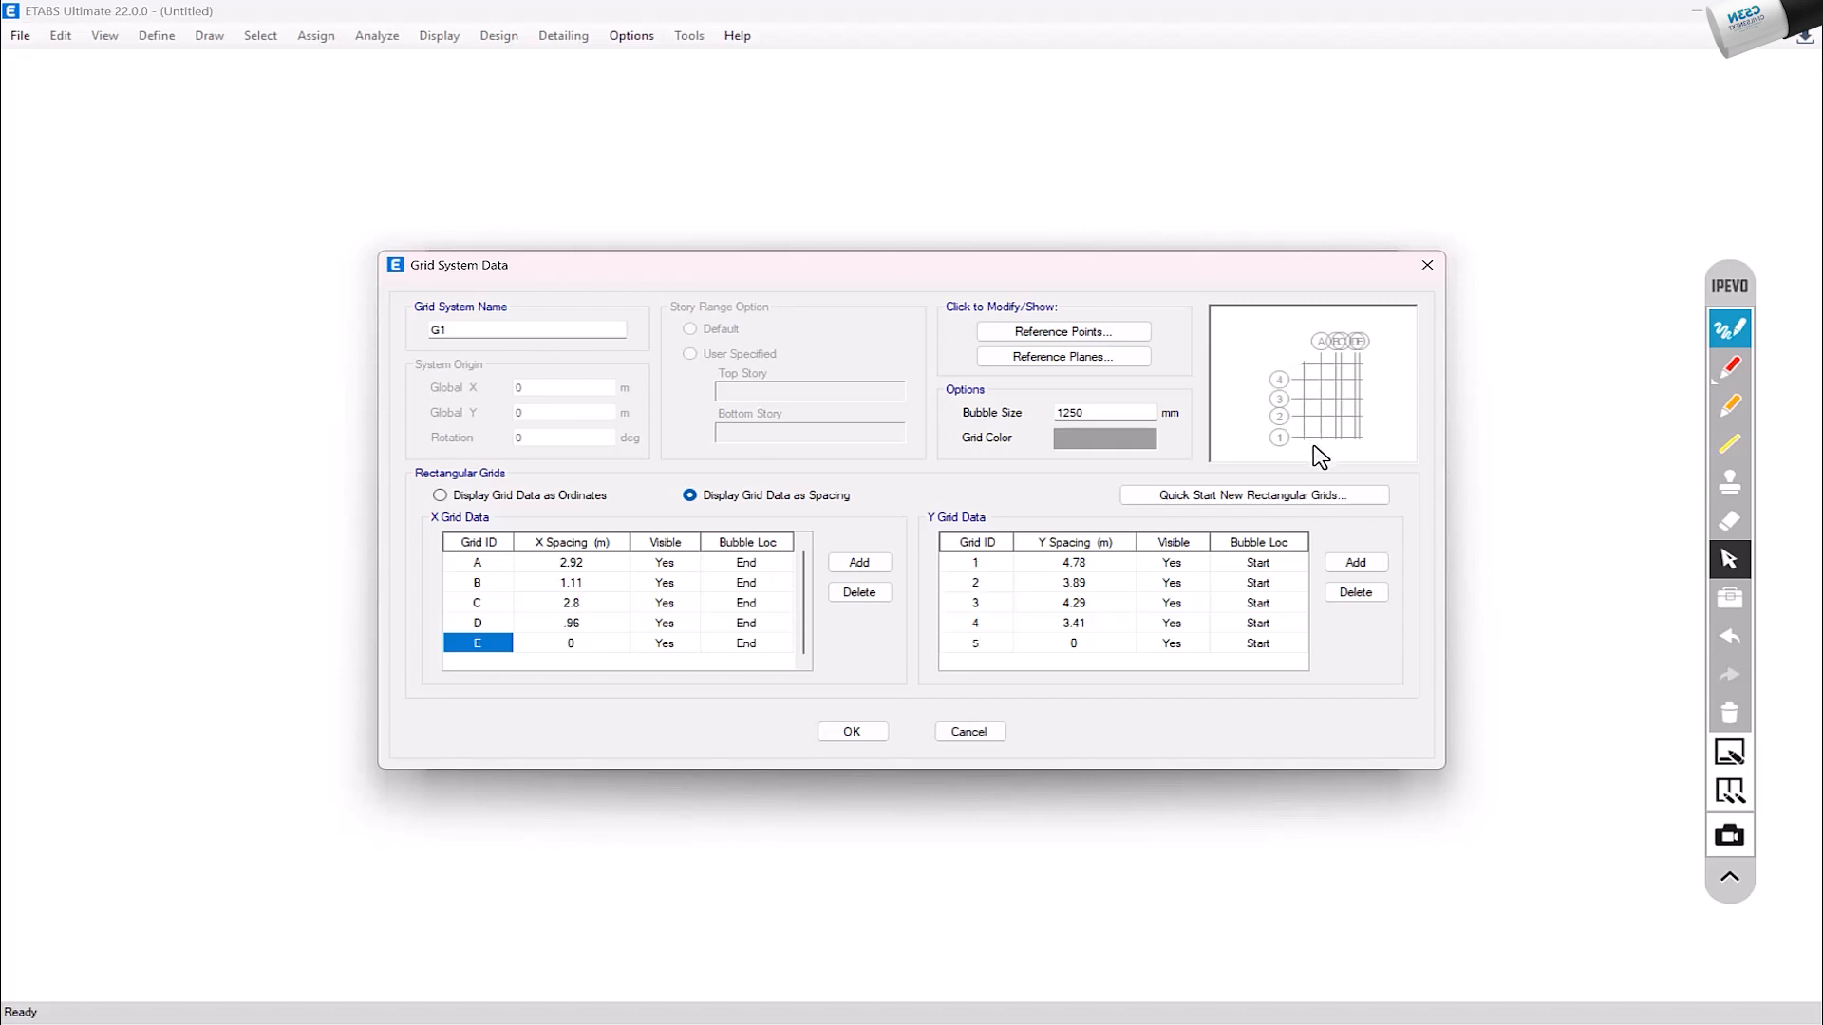
Step: Try grid bubble sizes of 1000 and 500 mm, and restore the size to 1250 mm
{"action": "left_click", "coordinate": [1115, 412]}
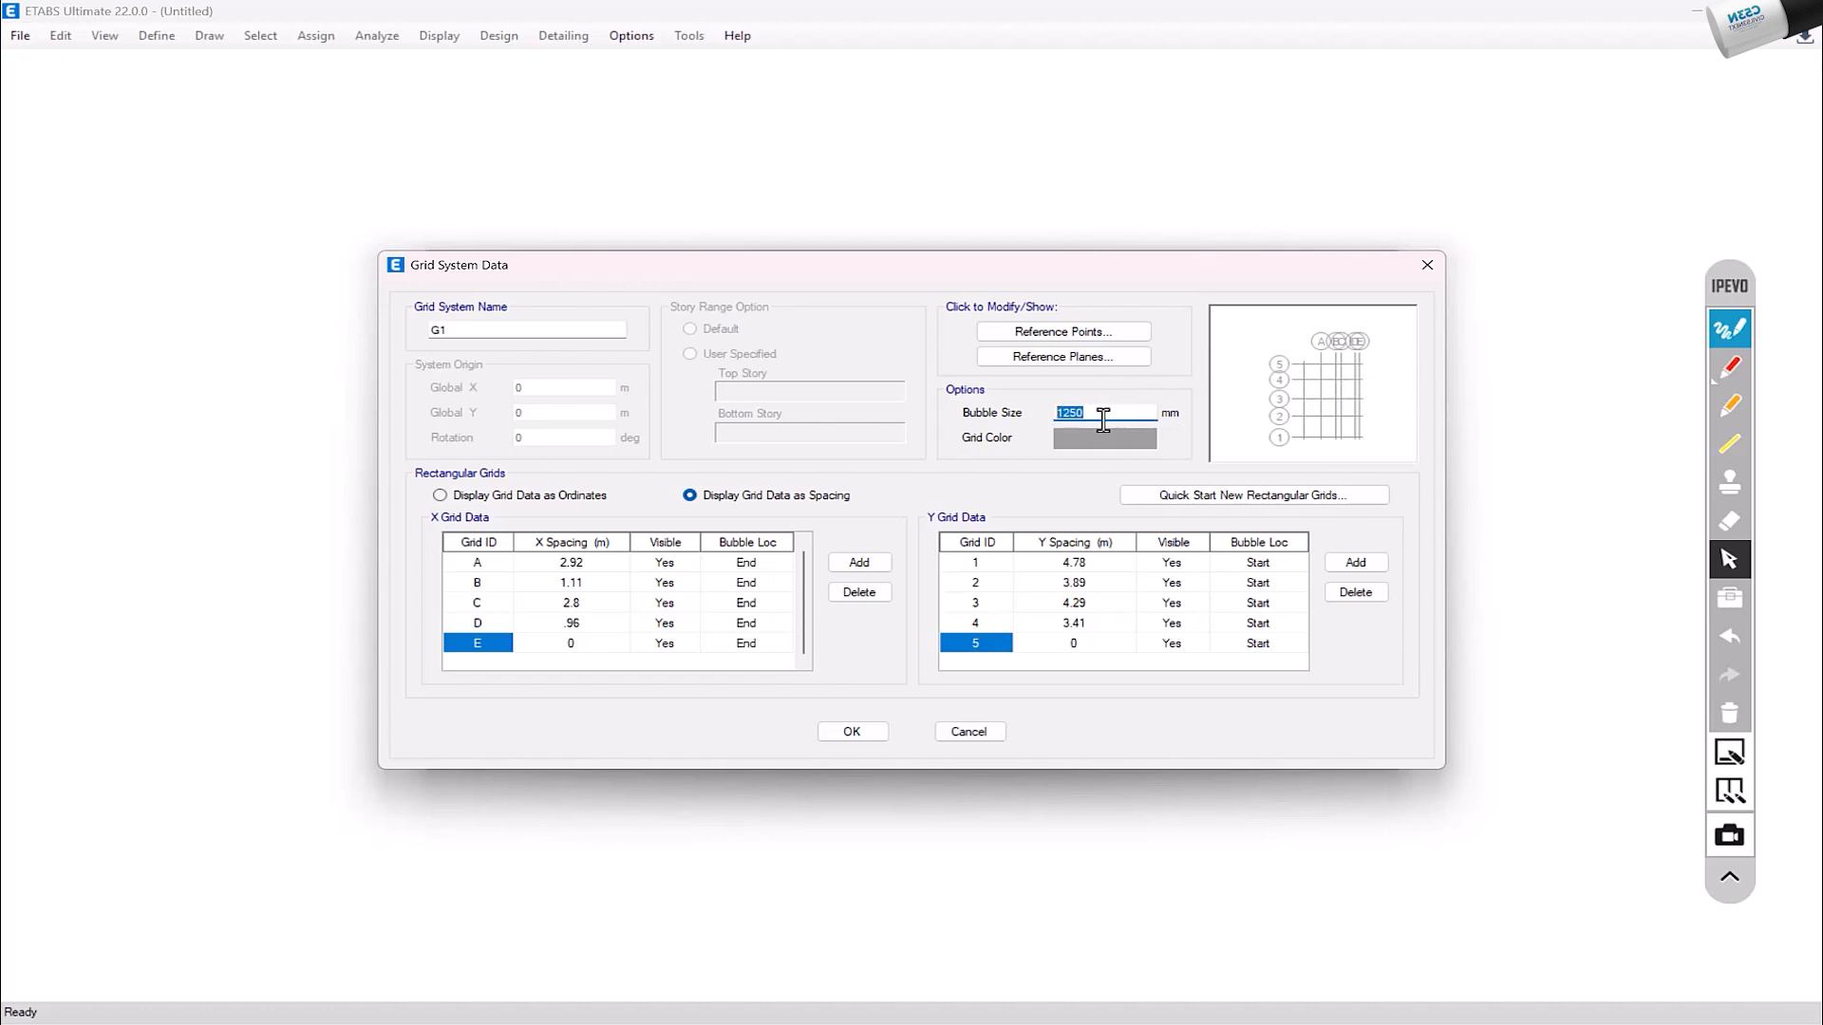
{"action": "type", "text": "1000"}
{"action": "left_click", "coordinate": [1089, 417]}
{"action": "type", "text": "00"}
{"action": "double_click", "coordinate": [1085, 415]}
{"action": "key", "text": "Tab"}
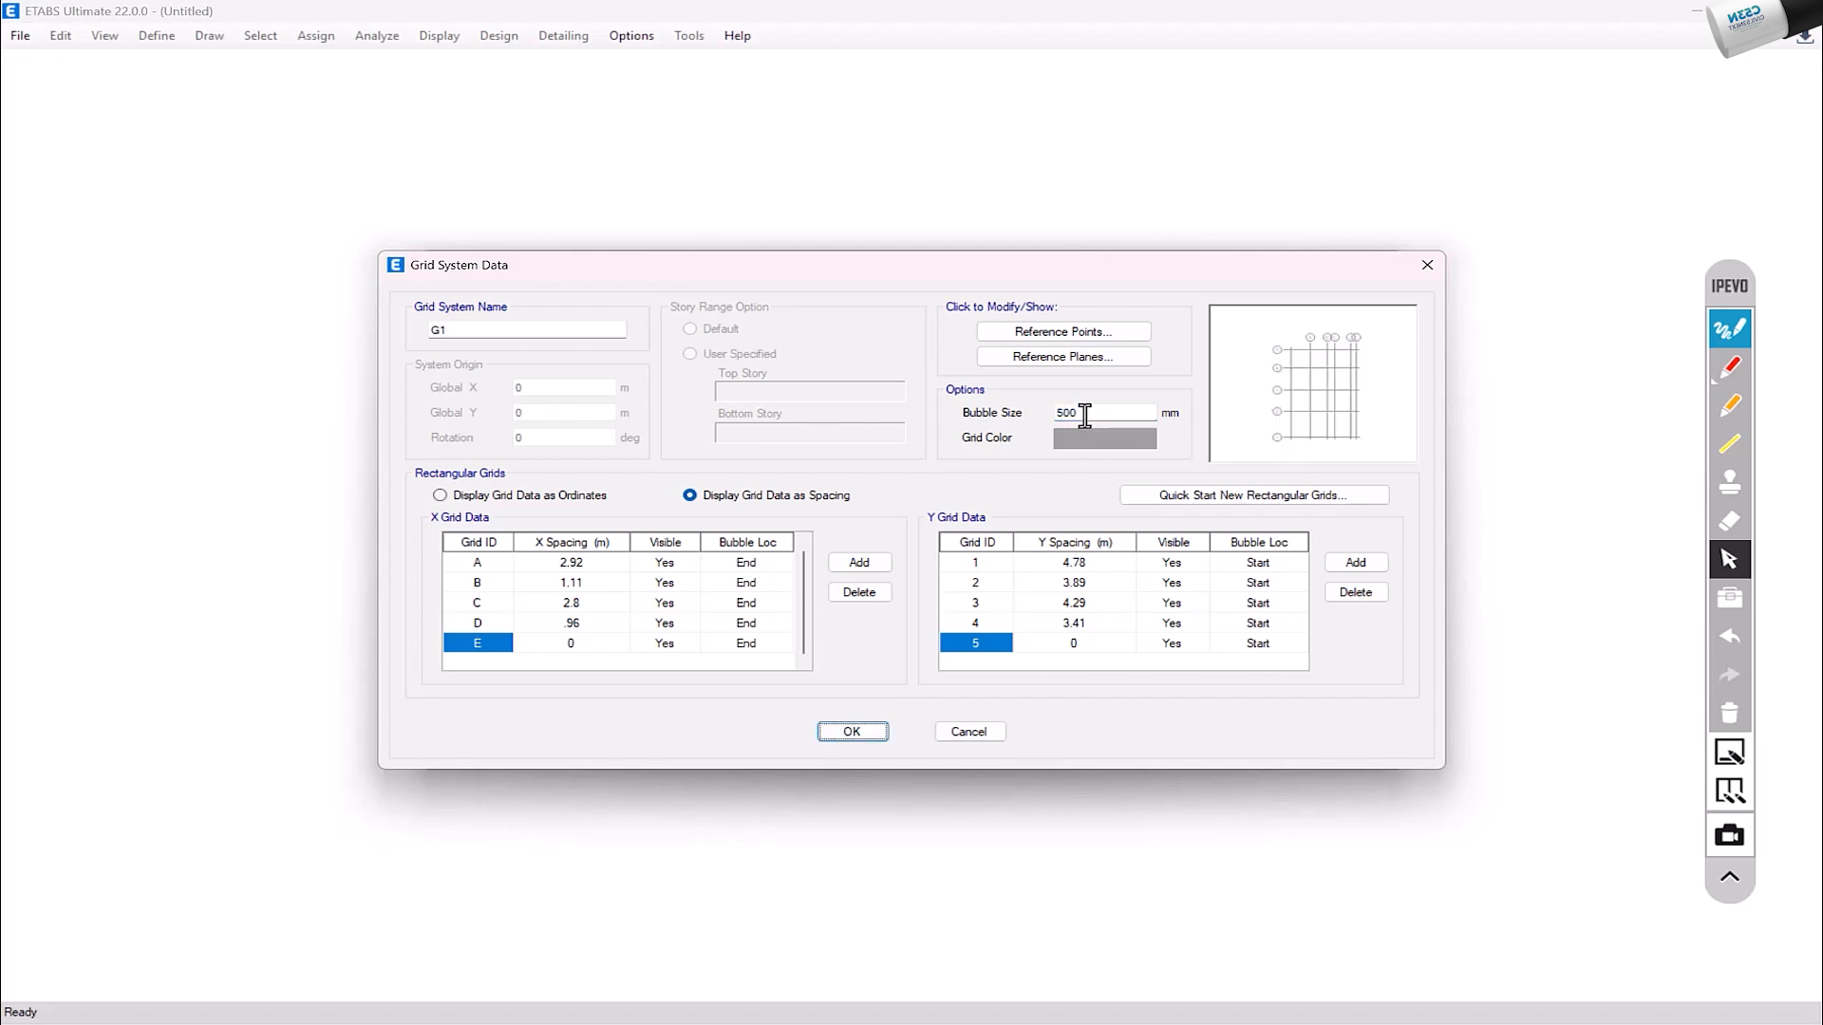
{"action": "left_click", "coordinate": [1085, 415]}
{"action": "key", "text": "Tab"}
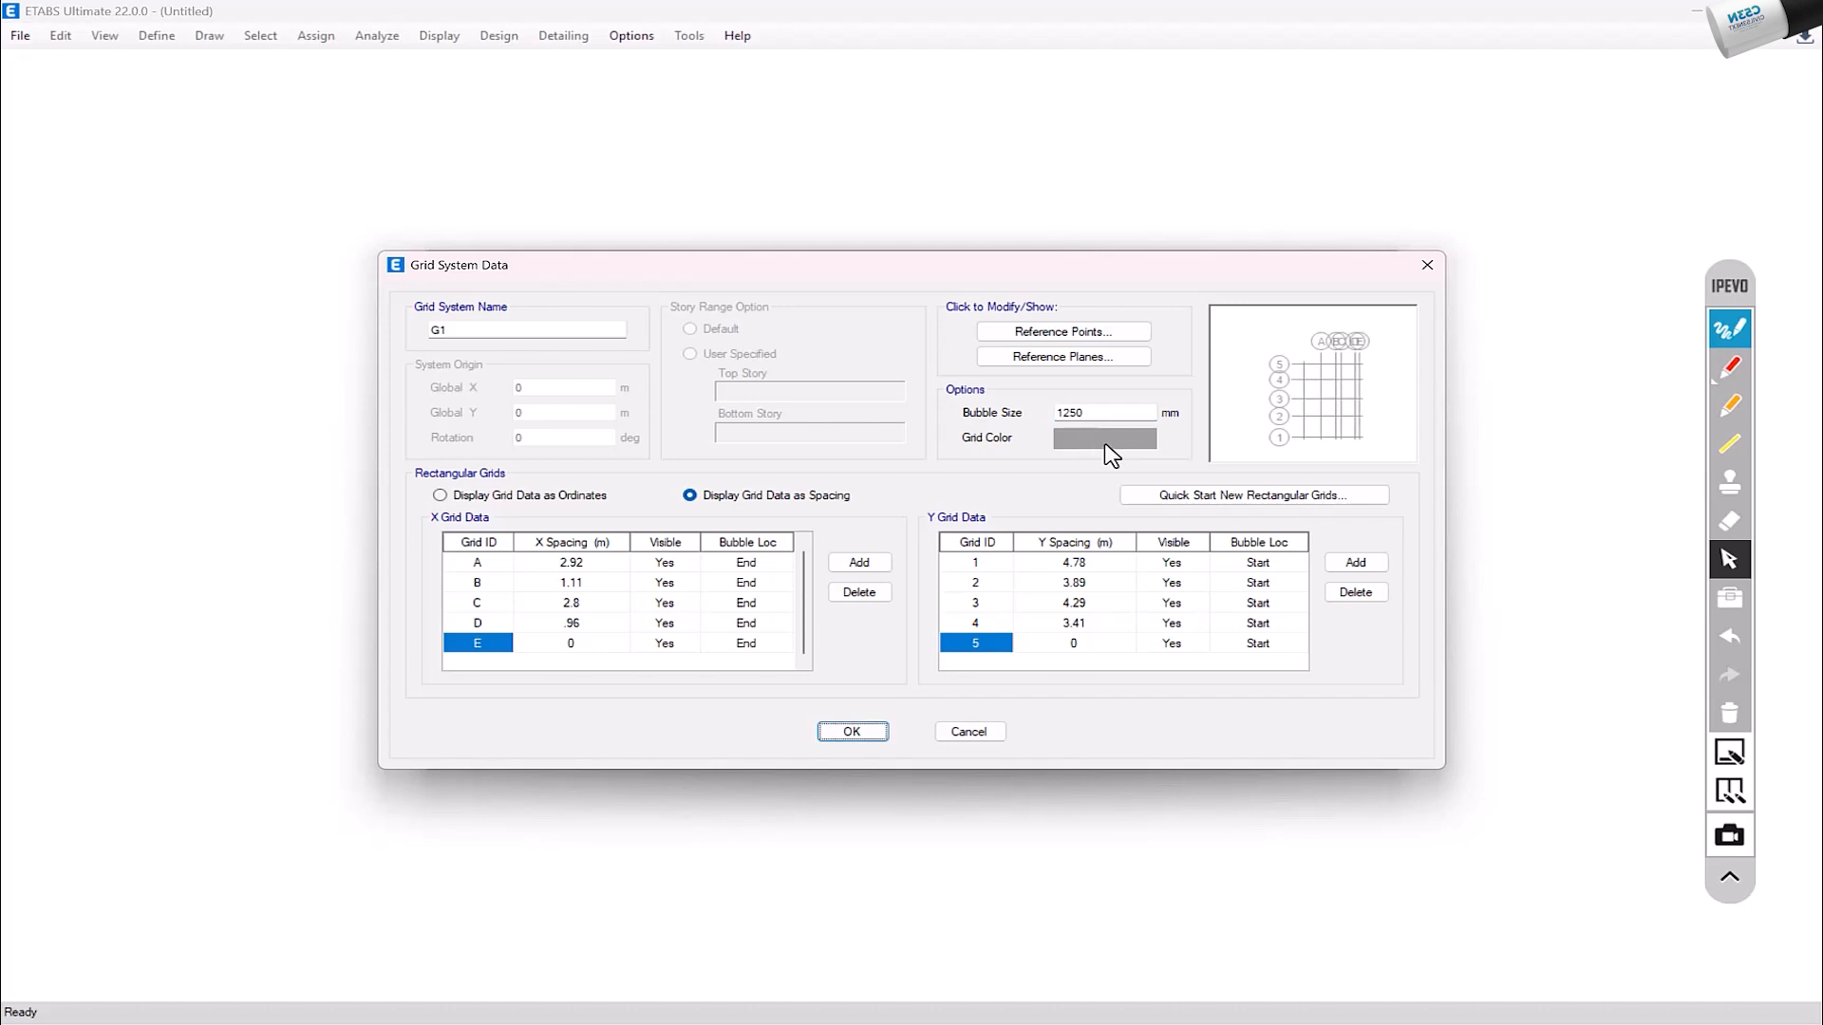
Step: View the grid colour choices, dismiss them without picking one, and accept the grid system data
{"action": "left_click", "coordinate": [1097, 444]}
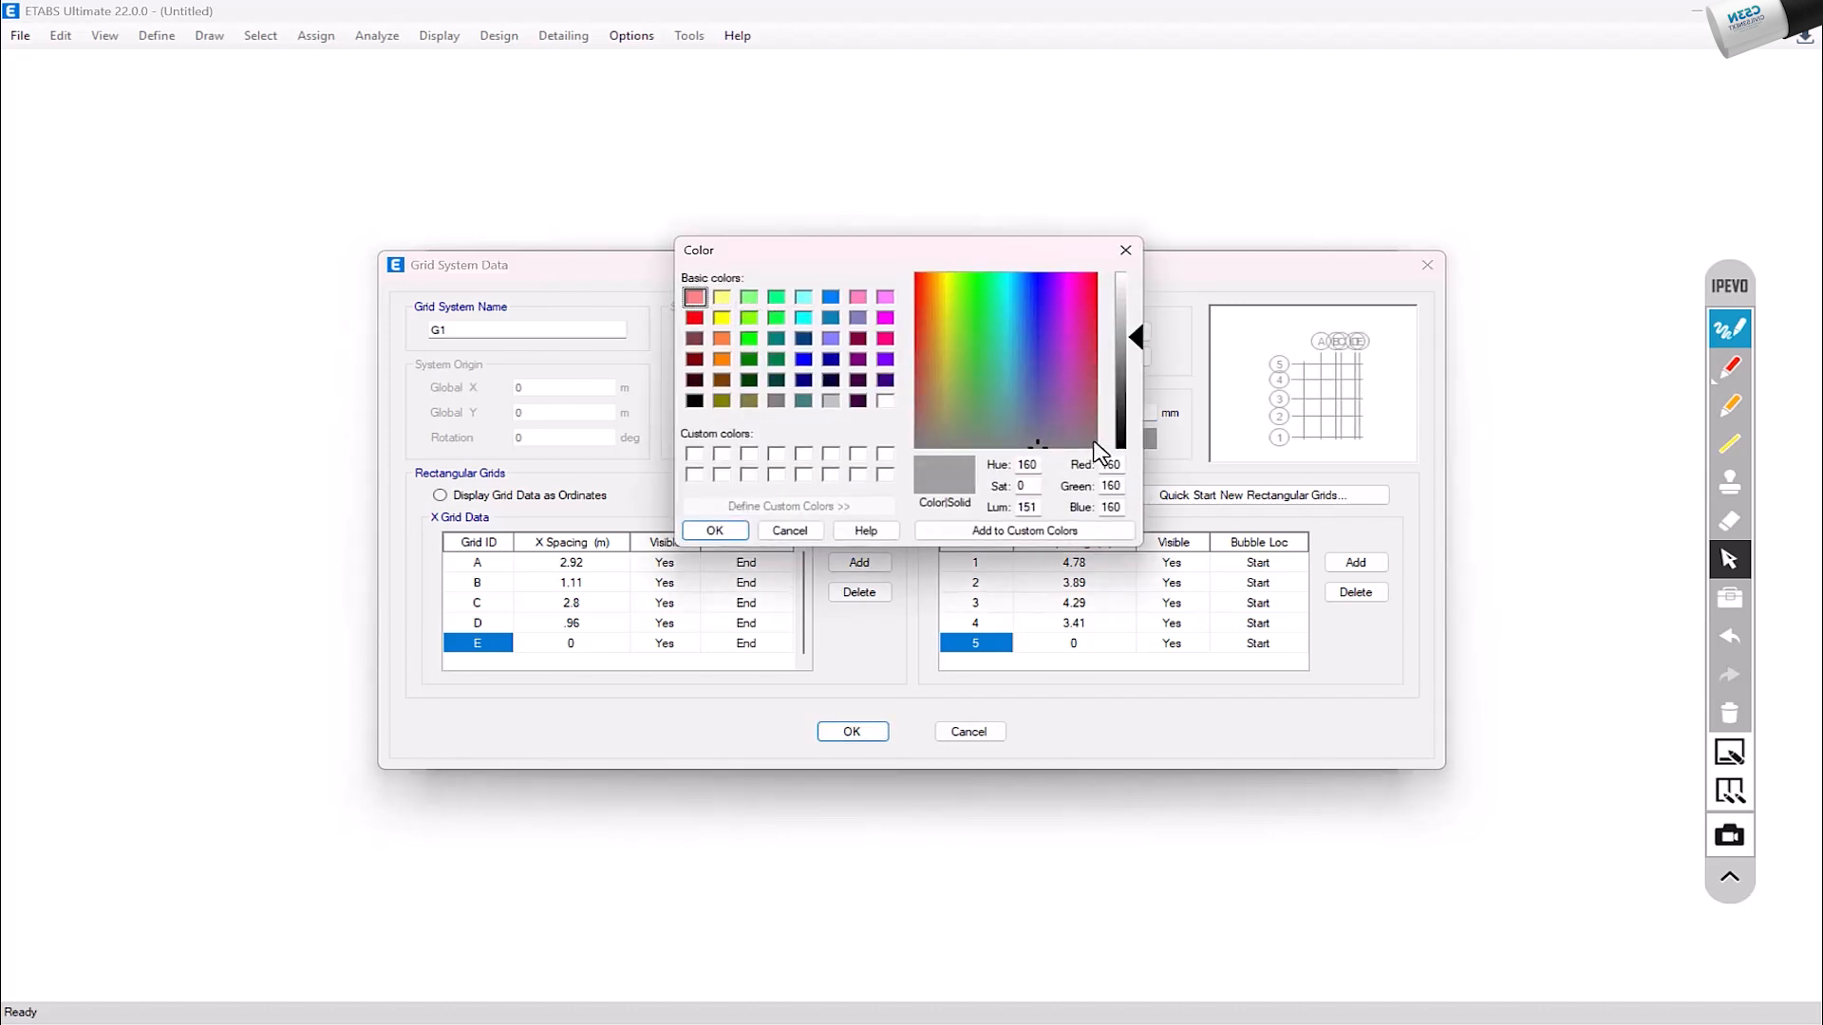
{"action": "left_click", "coordinate": [1134, 252]}
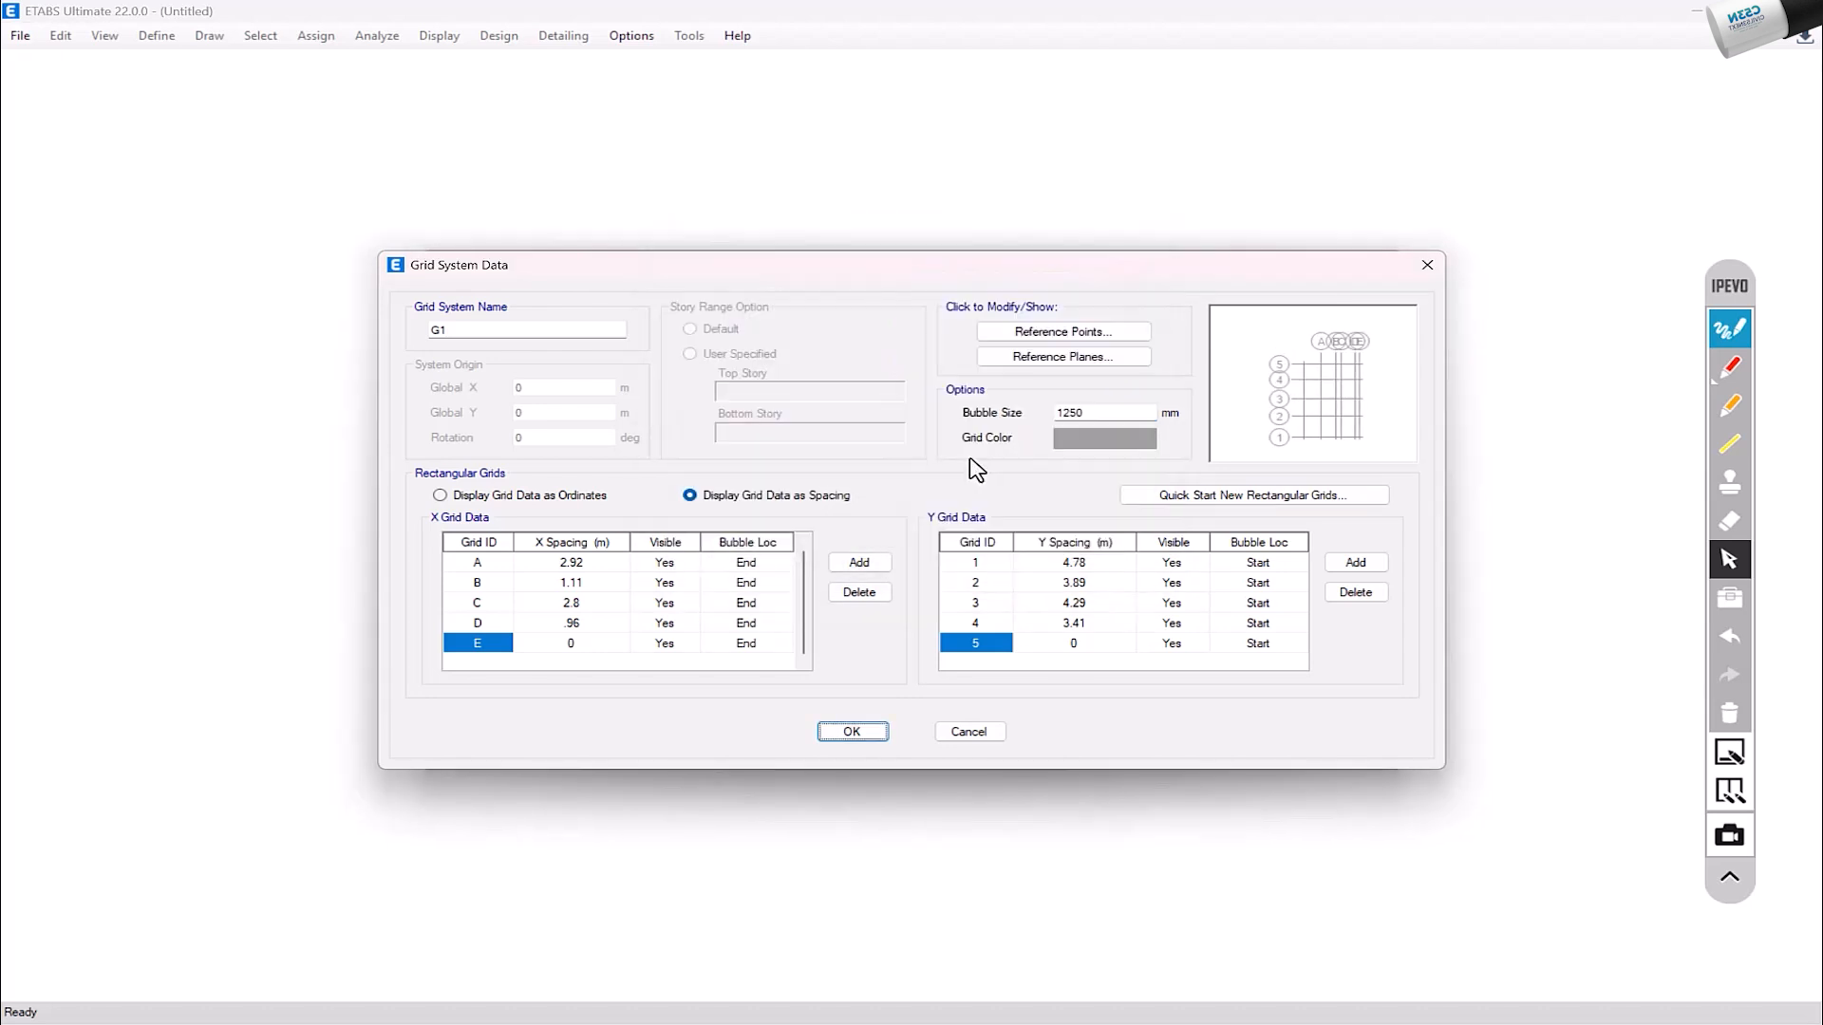
{"action": "left_click", "coordinate": [866, 738]}
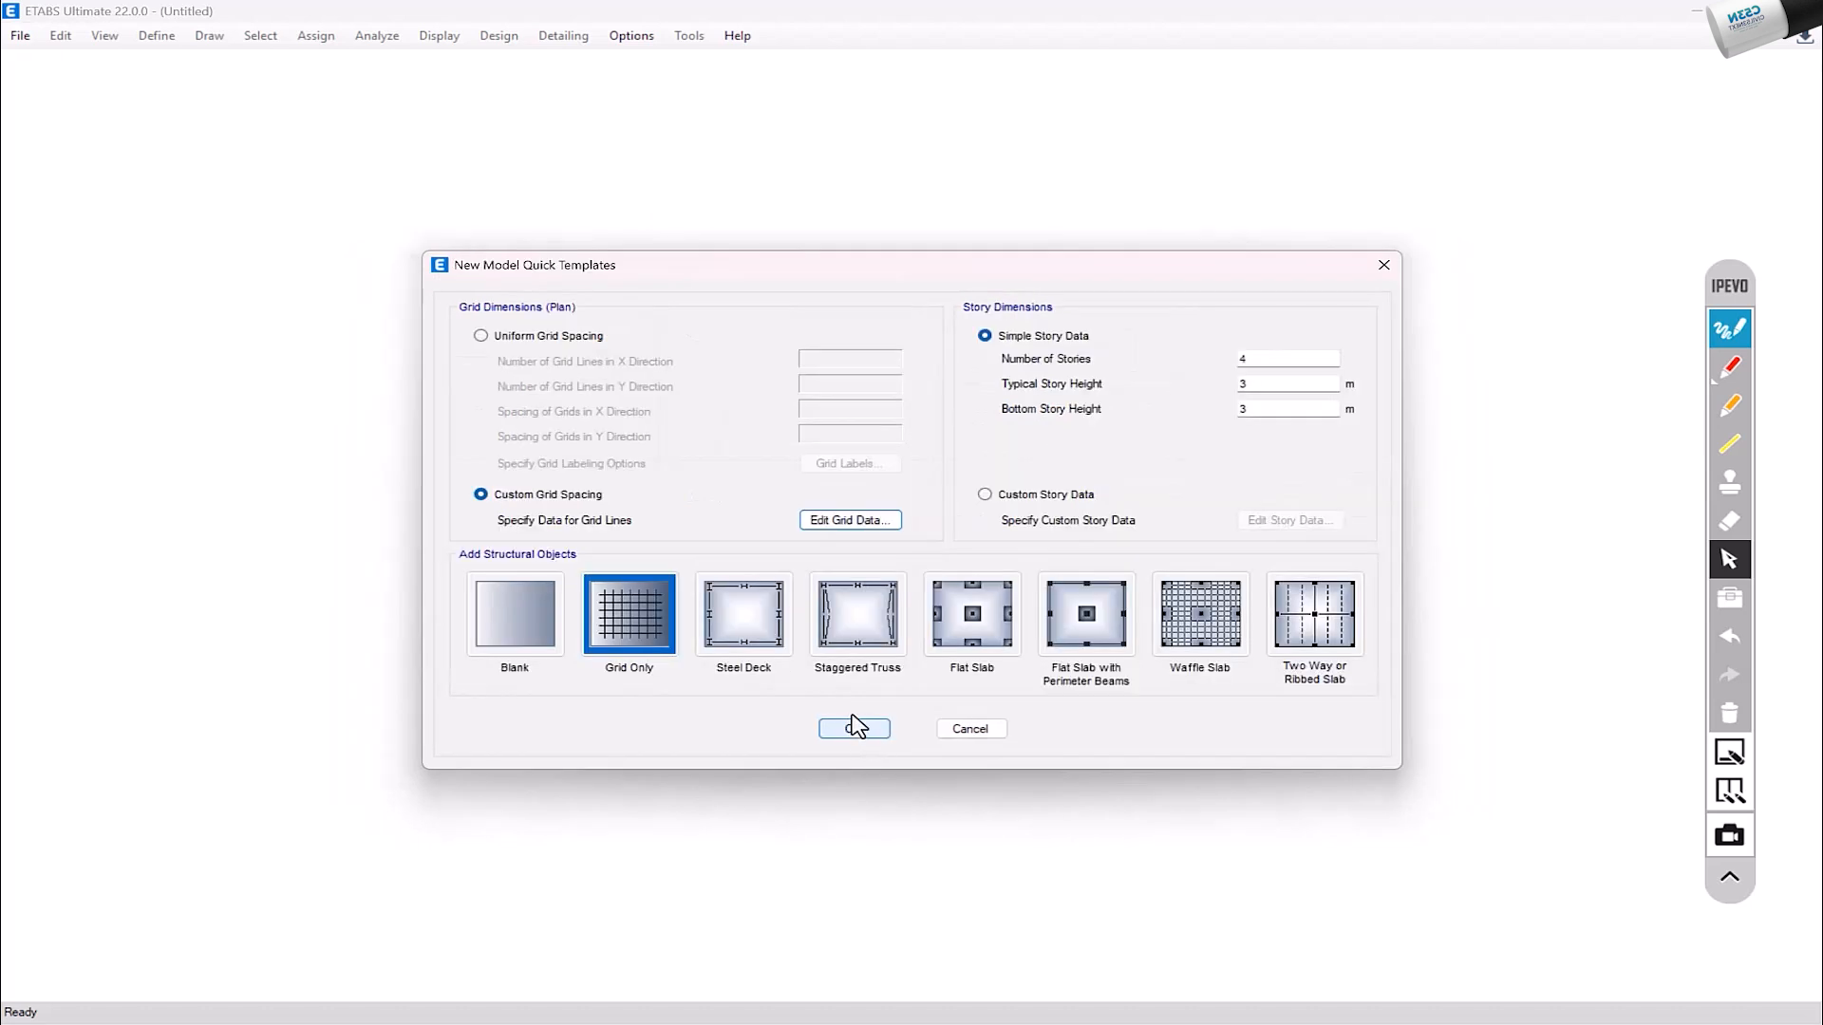
Step: Sketch plain red X and Y axes with arrowheads over the template dialog, and clear the markup
{"action": "left_click", "coordinate": [480, 336]}
{"action": "left_click", "coordinate": [509, 495]}
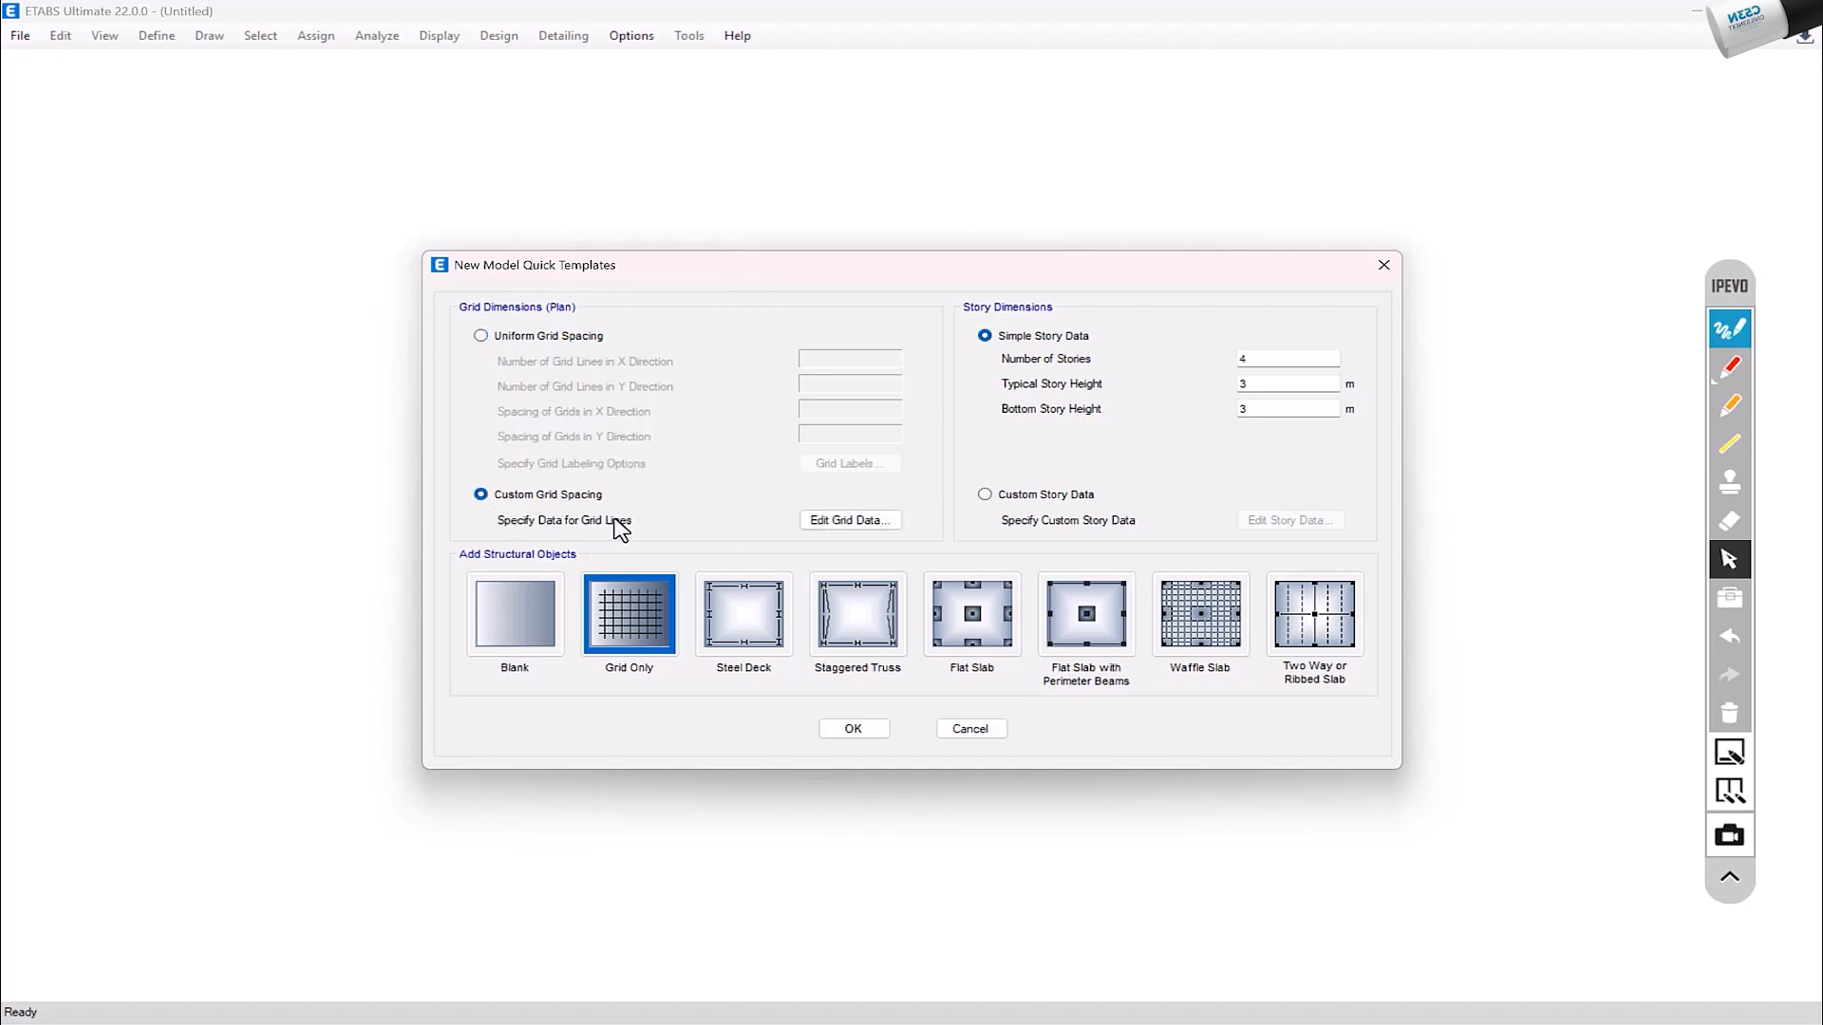
{"action": "left_click", "coordinate": [1730, 368]}
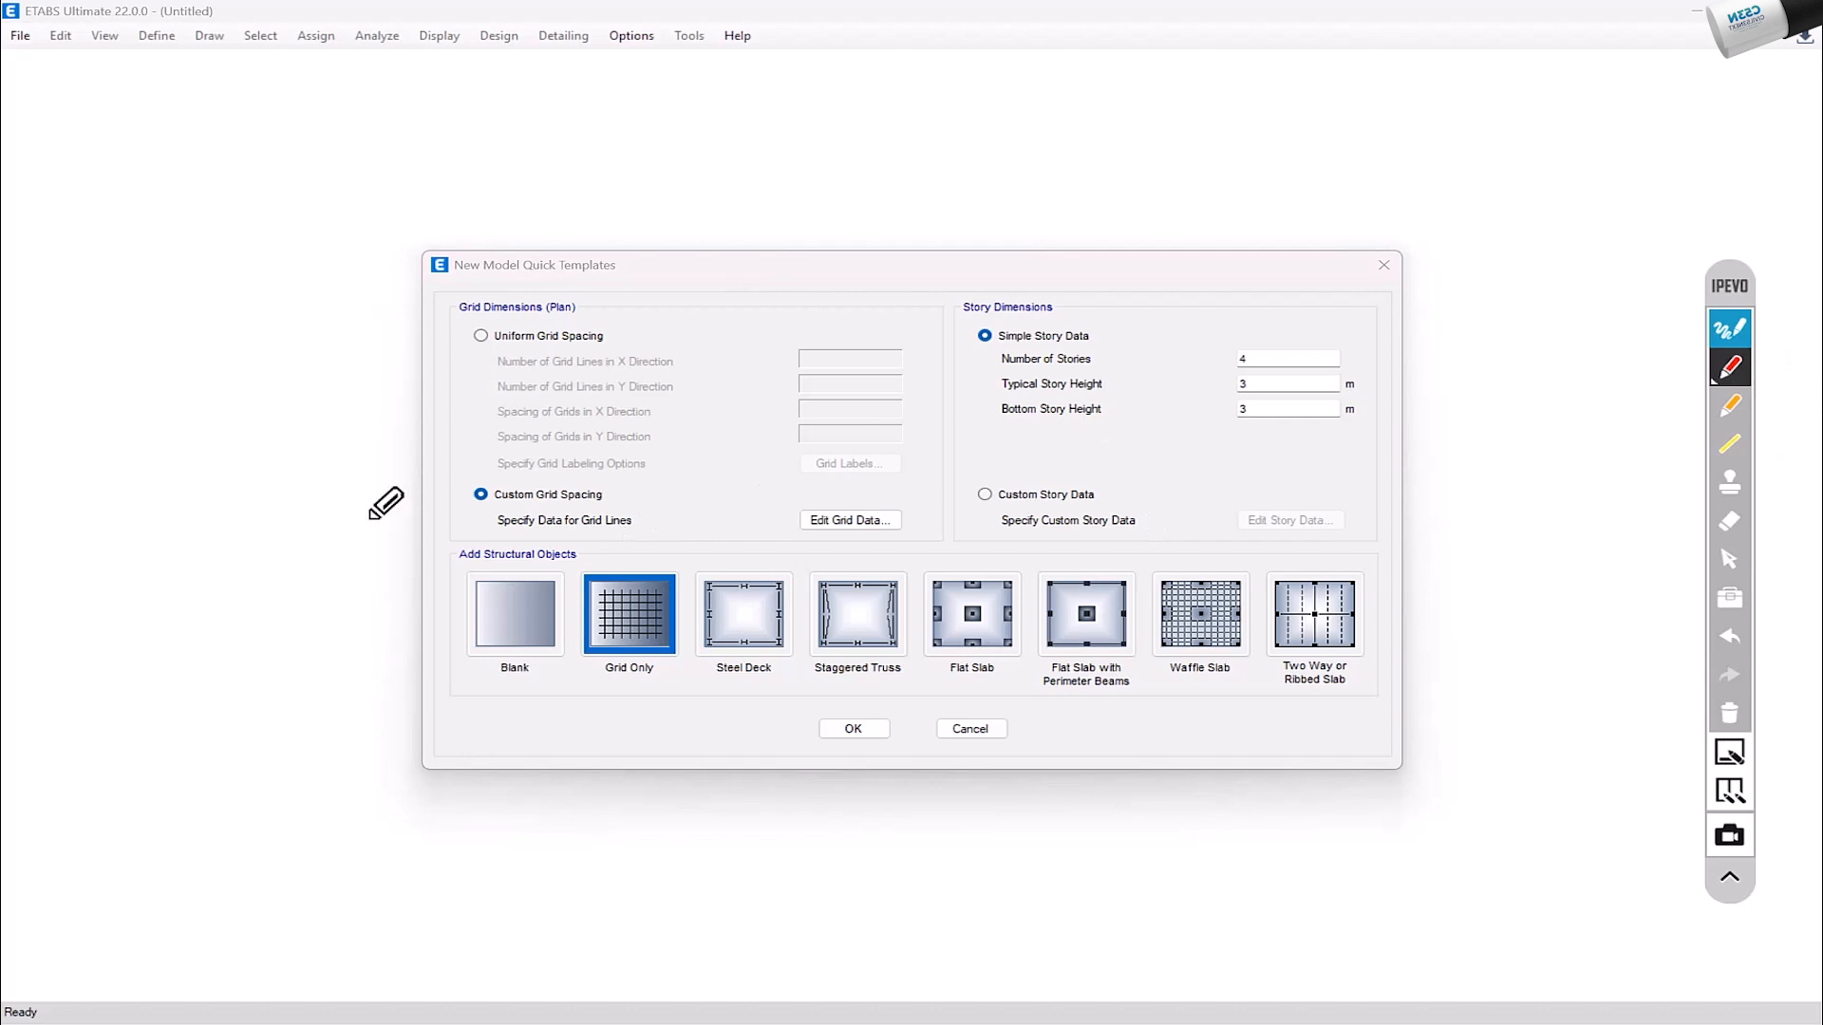
{"action": "left_click_drag", "start_coordinate": [276, 552], "coordinate": [1059, 549]}
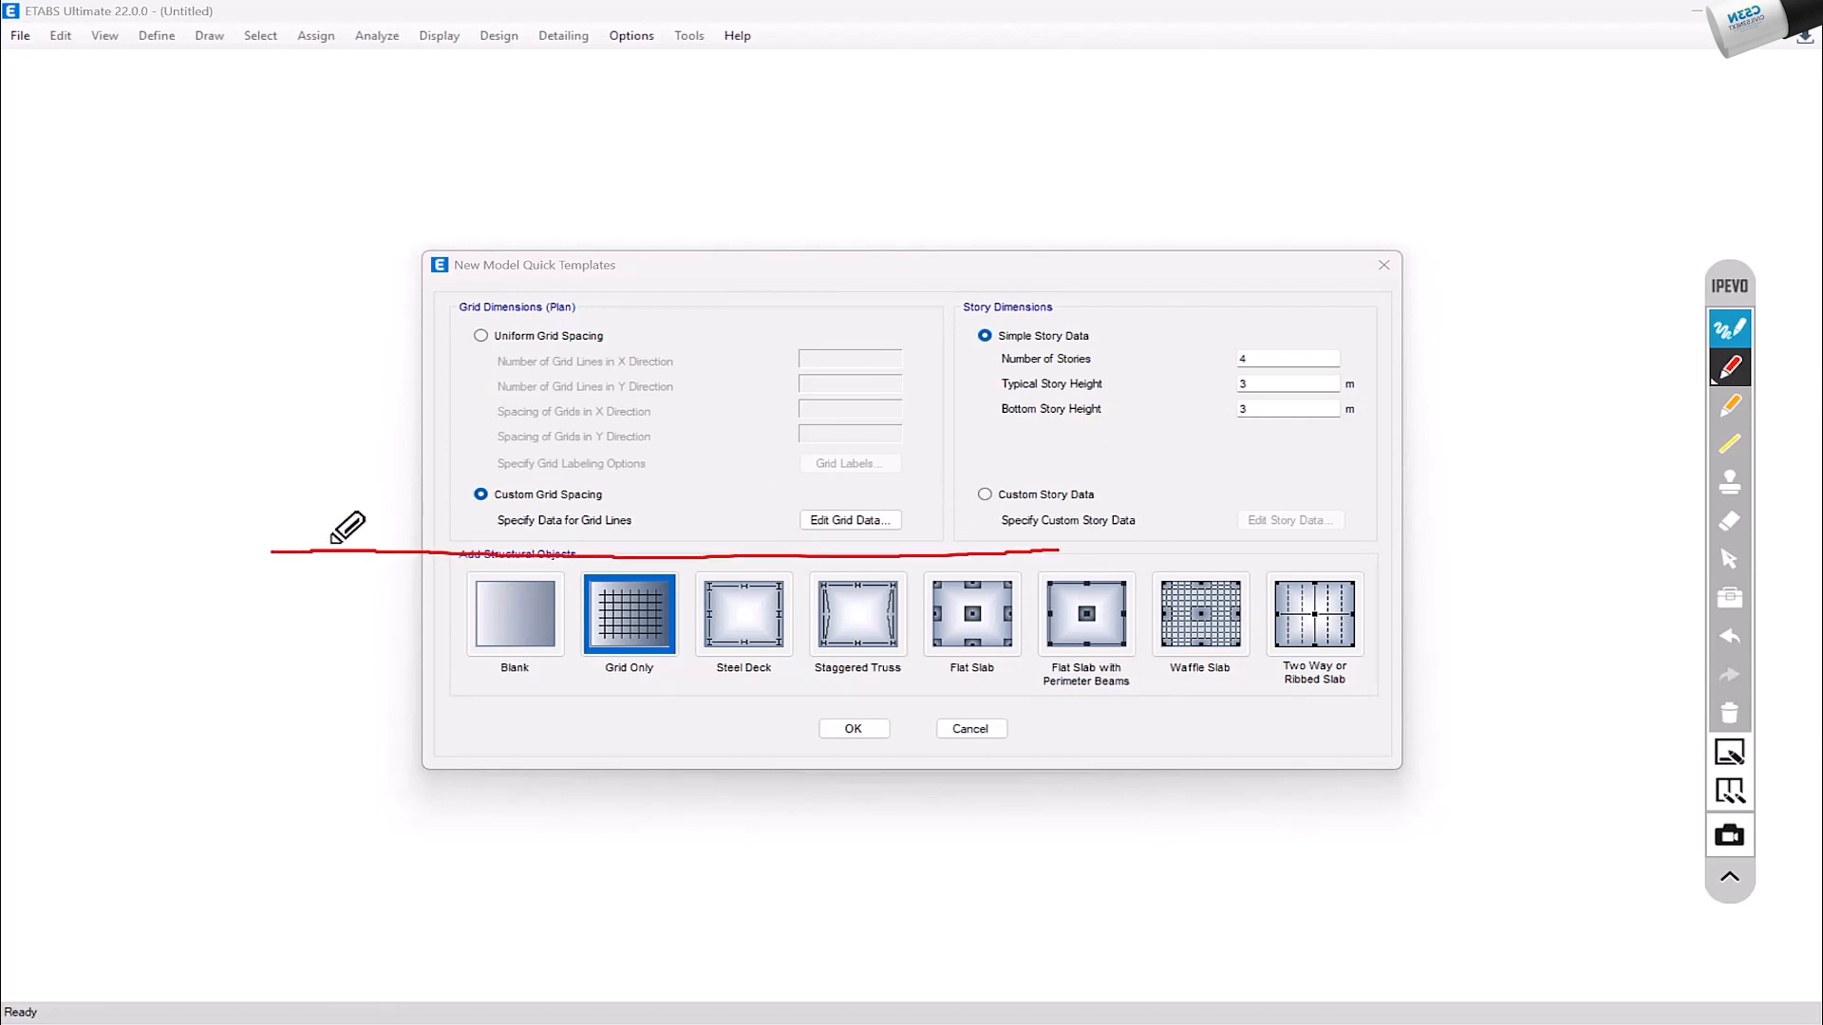
{"action": "left_click_drag", "start_coordinate": [277, 544], "coordinate": [313, 126]}
{"action": "mouse_move", "coordinate": [263, 210]}
{"action": "left_mouse_down"}
{"action": "mouse_move", "coordinate": [334, 226]}
{"action": "mouse_move", "coordinate": [334, 253]}
{"action": "left_mouse_up"}
{"action": "mouse_move", "coordinate": [454, 518]}
{"action": "left_mouse_down"}
{"action": "mouse_move", "coordinate": [608, 576]}
{"action": "mouse_move", "coordinate": [522, 601]}
{"action": "left_mouse_up"}
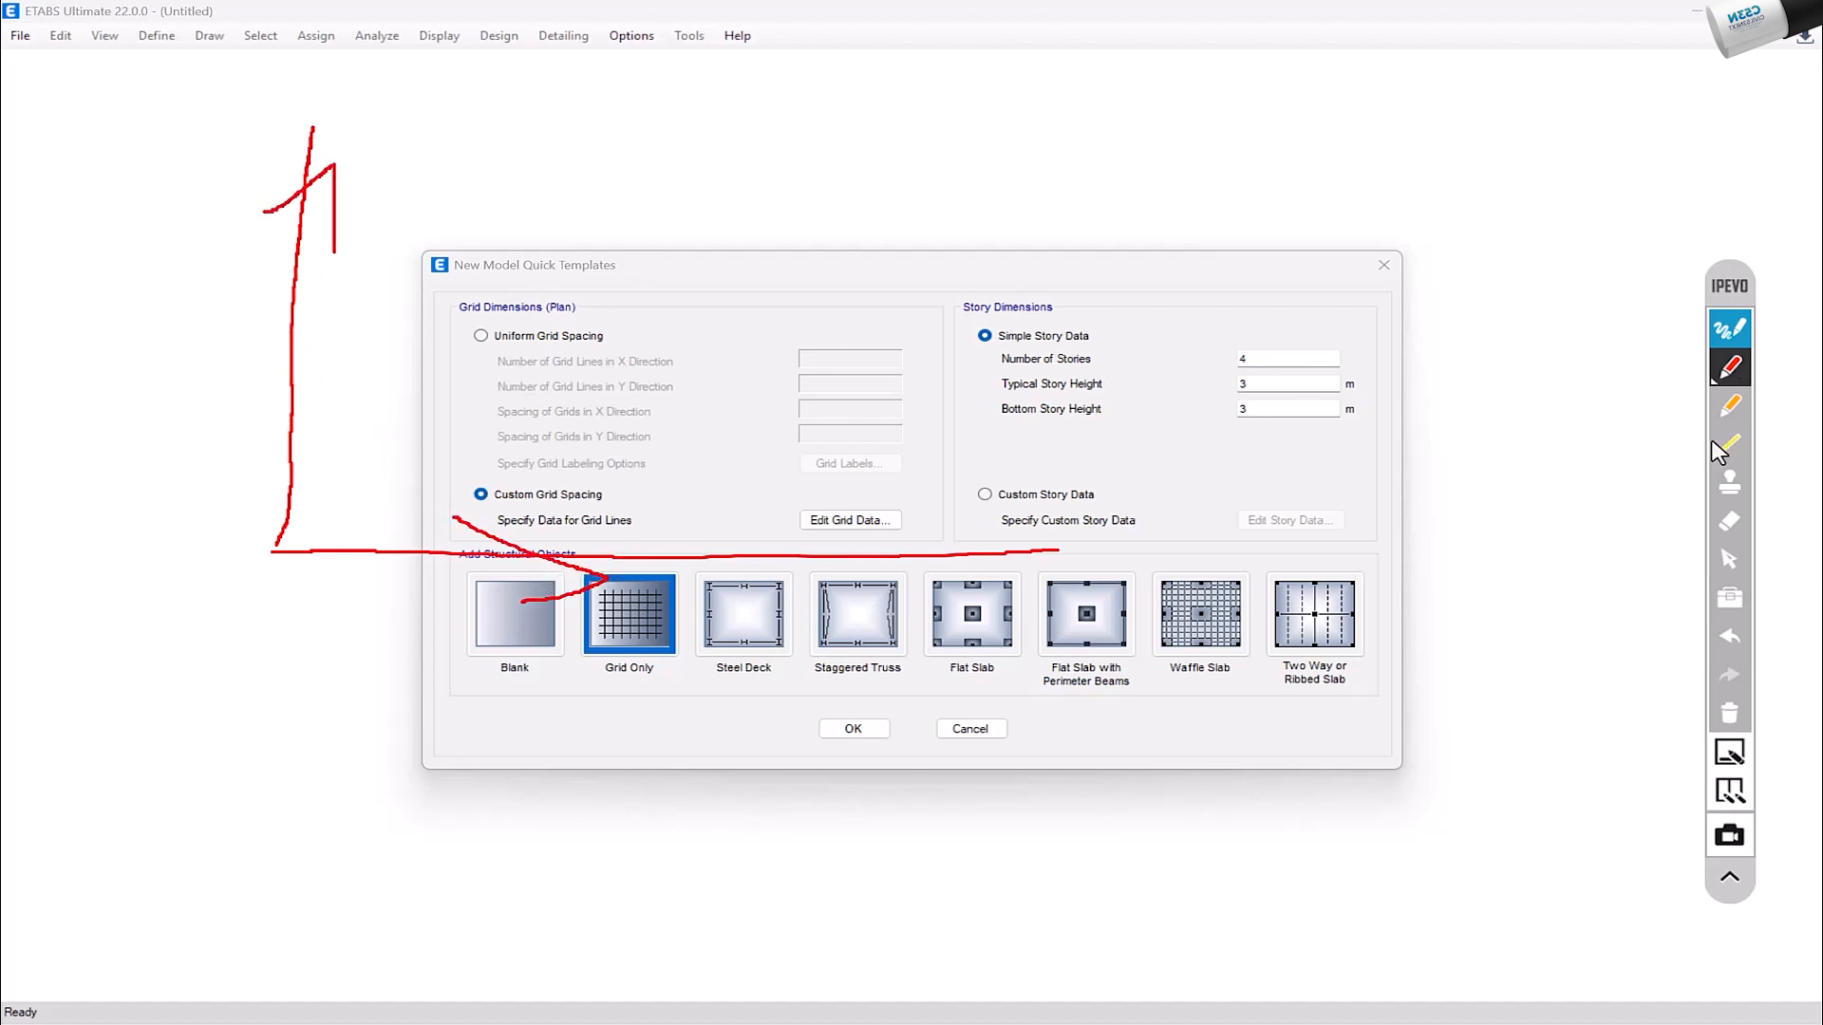
{"action": "left_click", "coordinate": [1730, 713]}
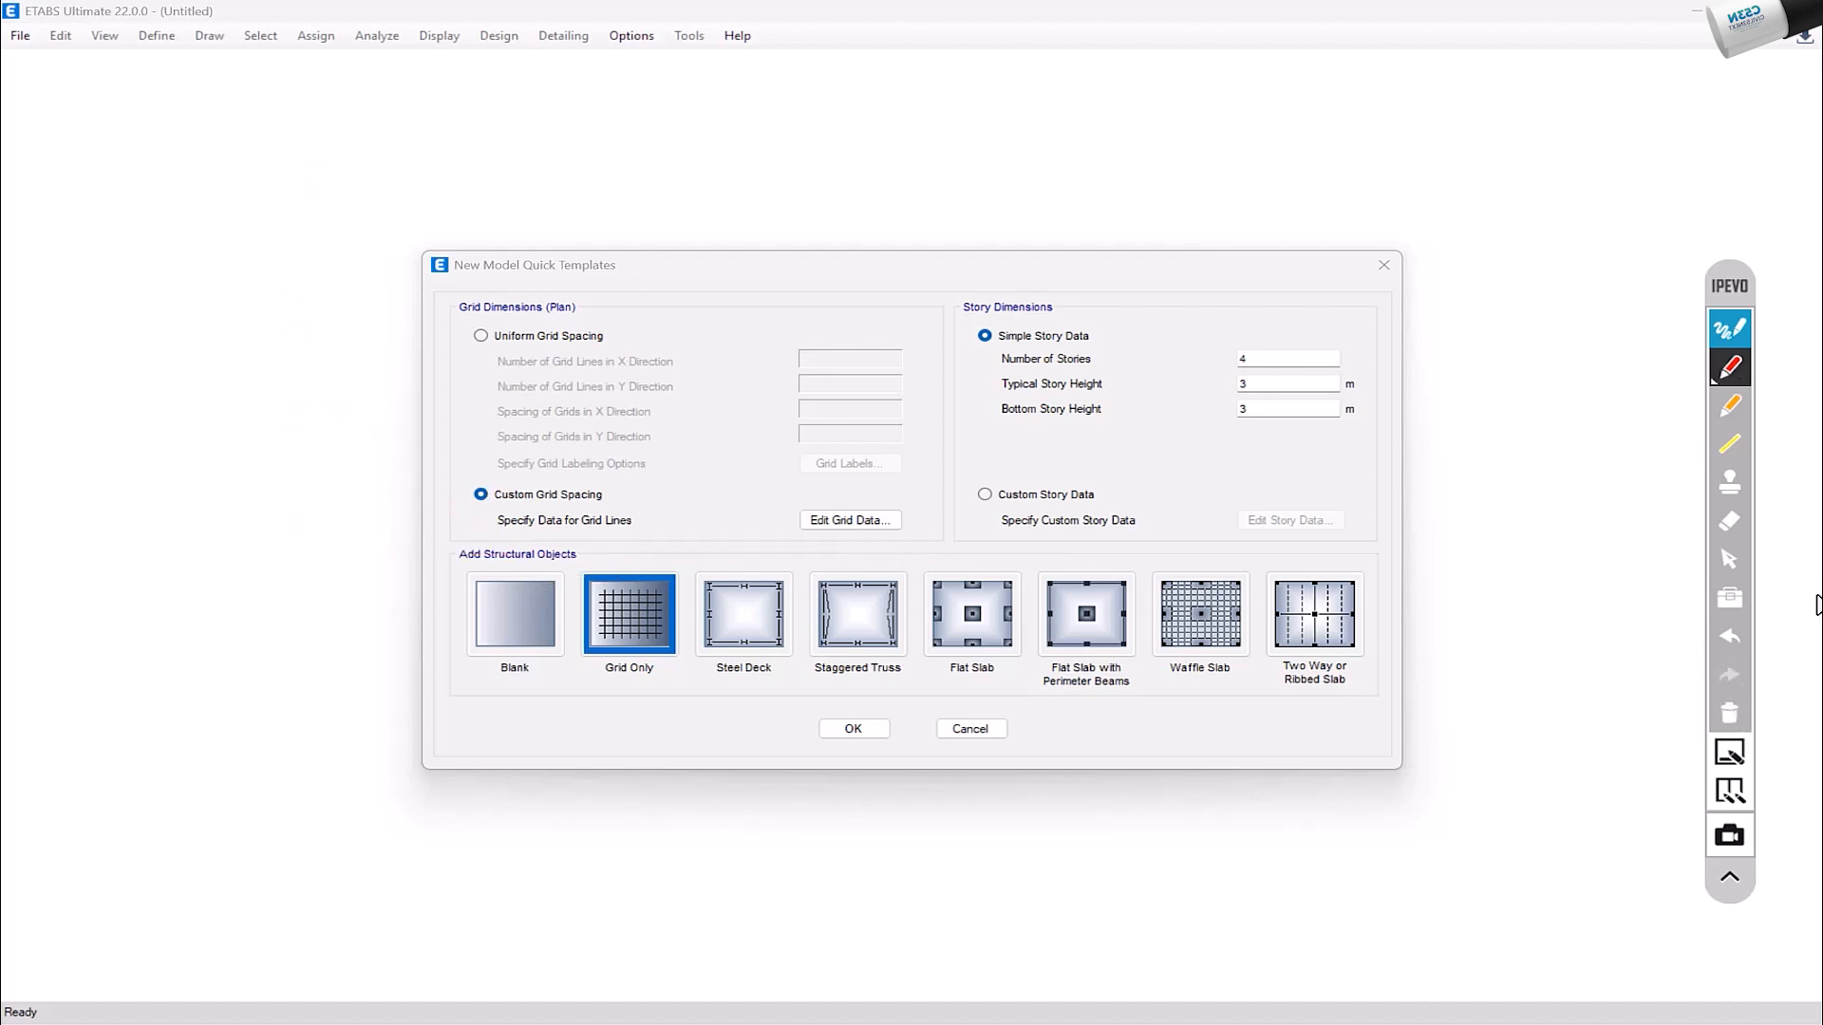
Step: Reopen the custom grid data, sketch labelled X and Y axes over it in red, clear the markup and close the data
{"action": "left_click", "coordinate": [848, 521]}
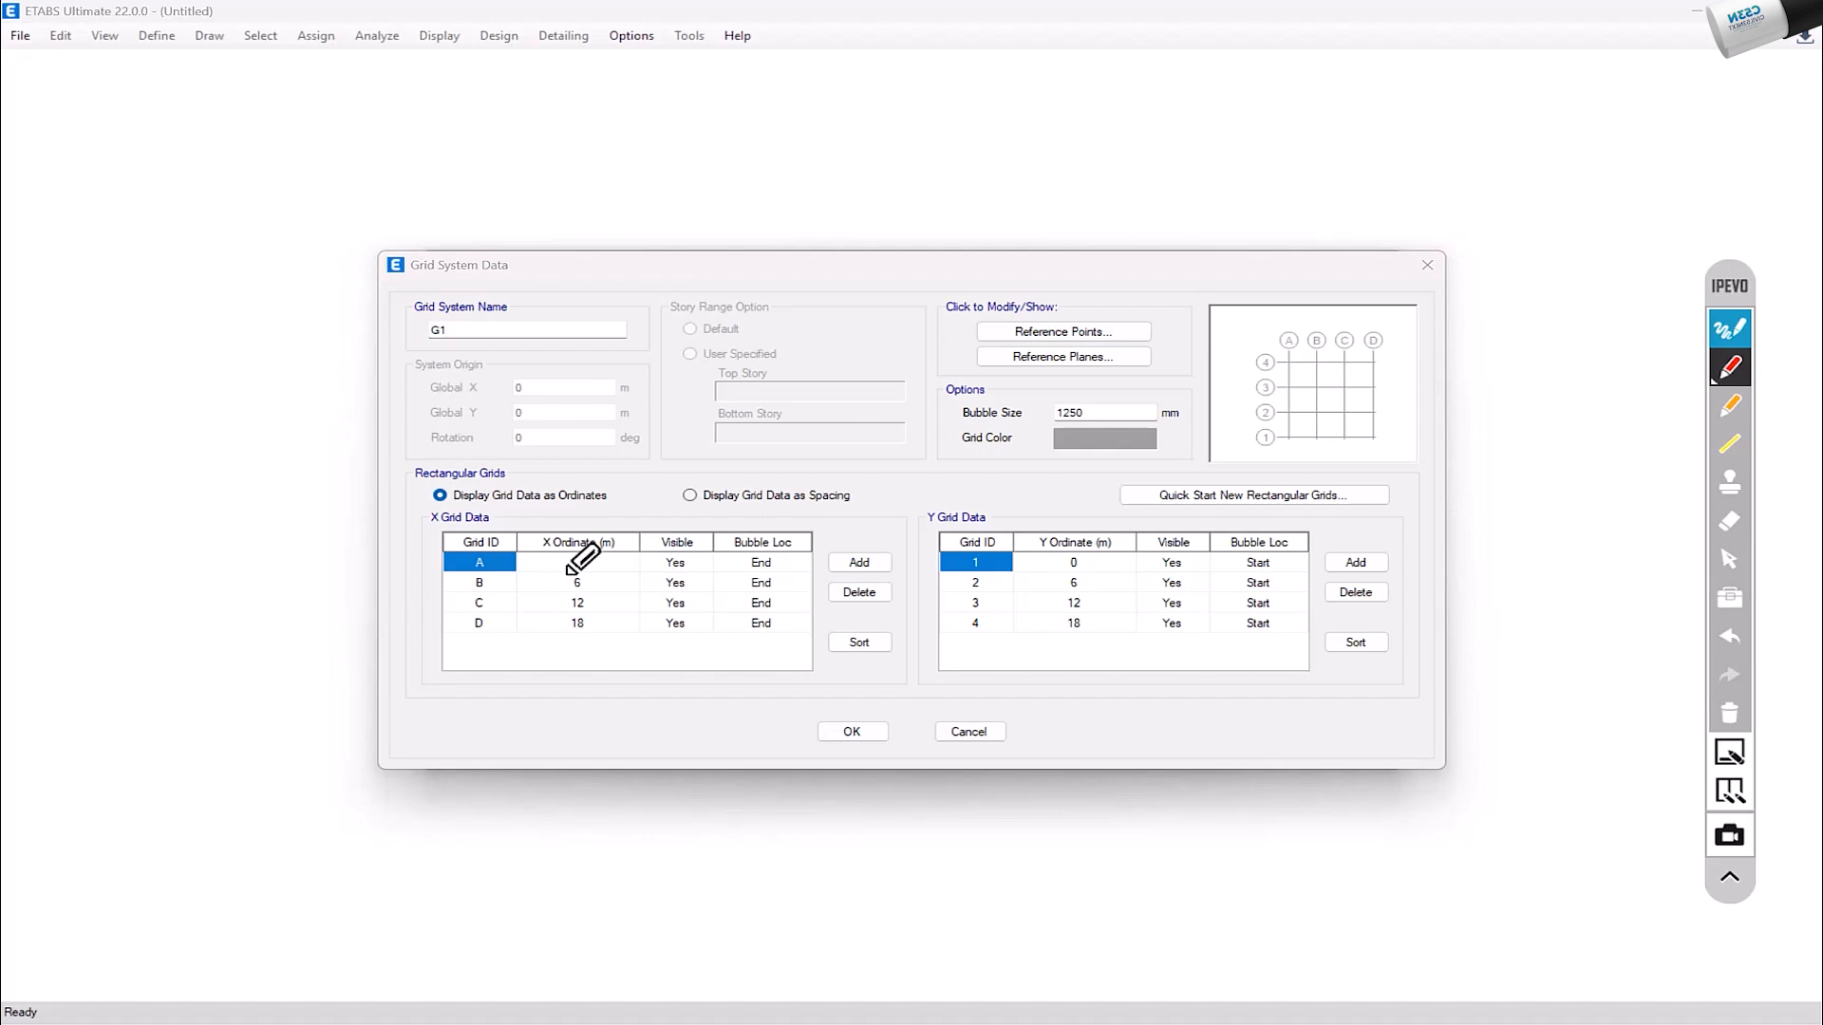
{"action": "left_click_drag", "start_coordinate": [309, 585], "coordinate": [1111, 585]}
{"action": "mouse_move", "coordinate": [307, 585]}
{"action": "left_mouse_down"}
{"action": "mouse_move", "coordinate": [350, 176]}
{"action": "mouse_move", "coordinate": [256, 257]}
{"action": "left_mouse_up"}
{"action": "left_click_drag", "start_coordinate": [258, 188], "coordinate": [302, 201]}
{"action": "mouse_move", "coordinate": [328, 586]}
{"action": "left_mouse_down"}
{"action": "mouse_move", "coordinate": [284, 638]}
{"action": "mouse_move", "coordinate": [391, 648]}
{"action": "left_mouse_up"}
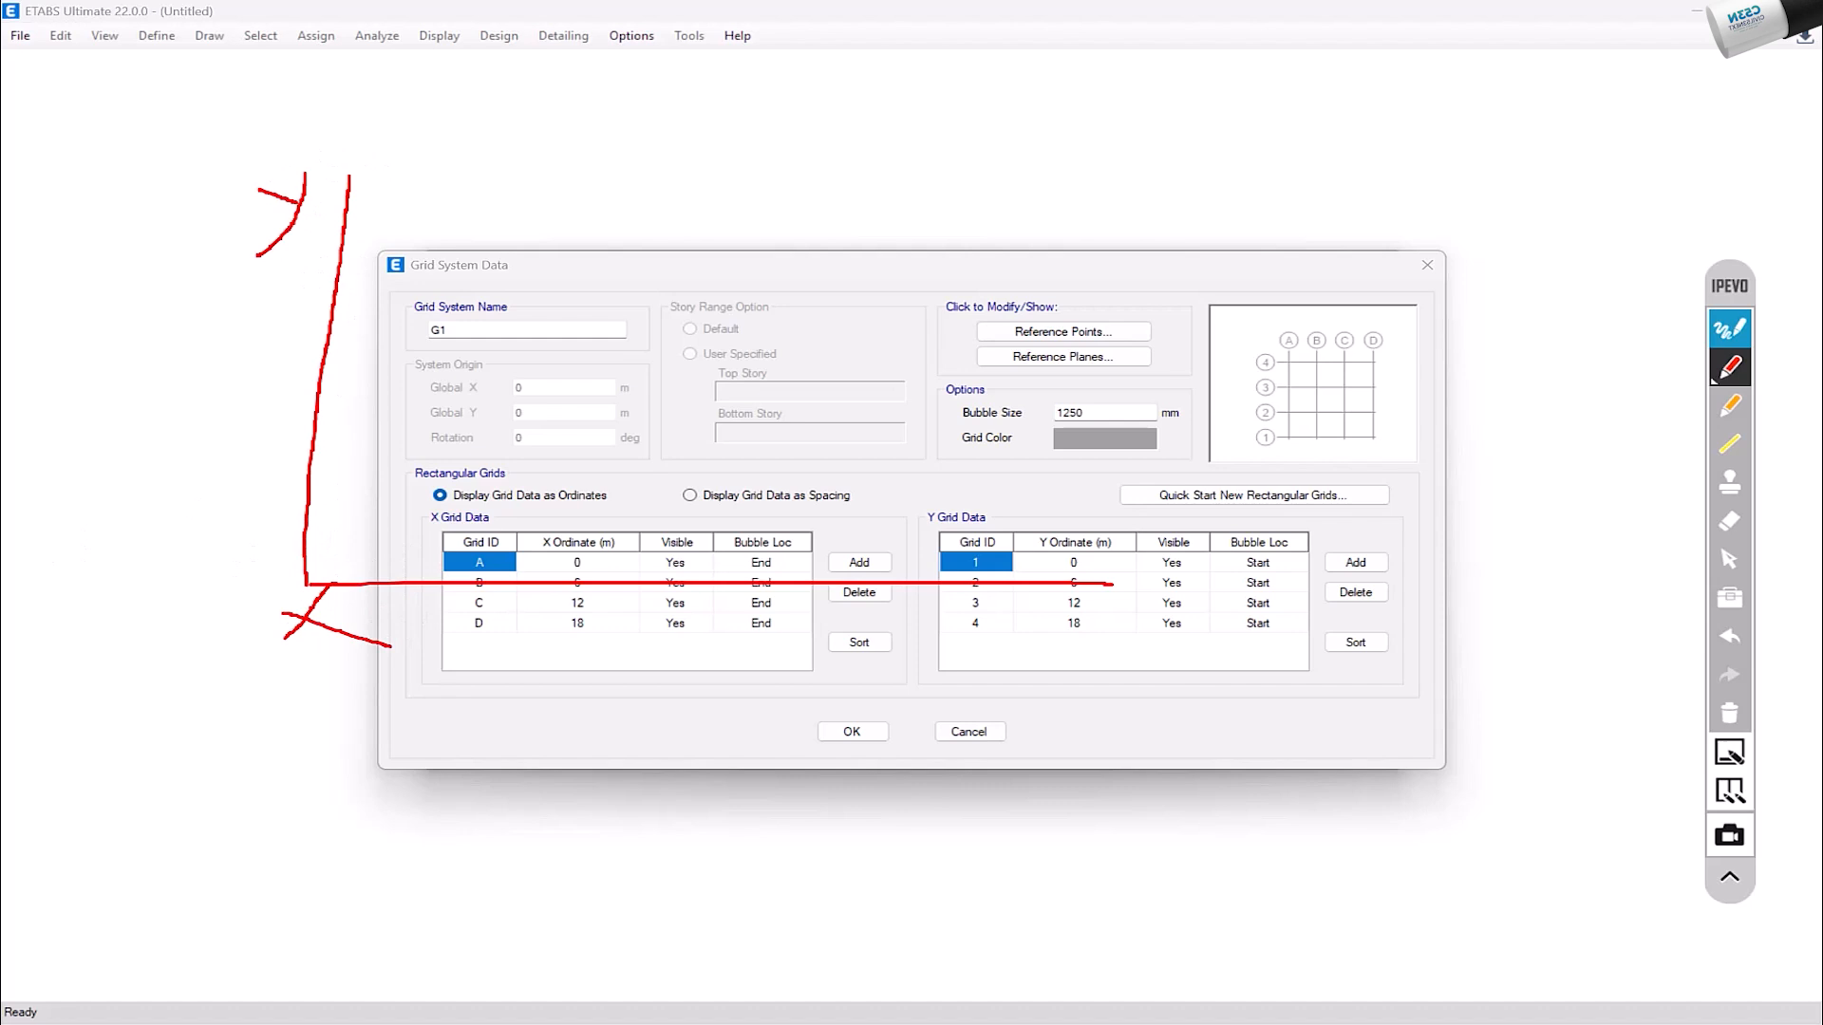
{"action": "left_click", "coordinate": [1723, 714]}
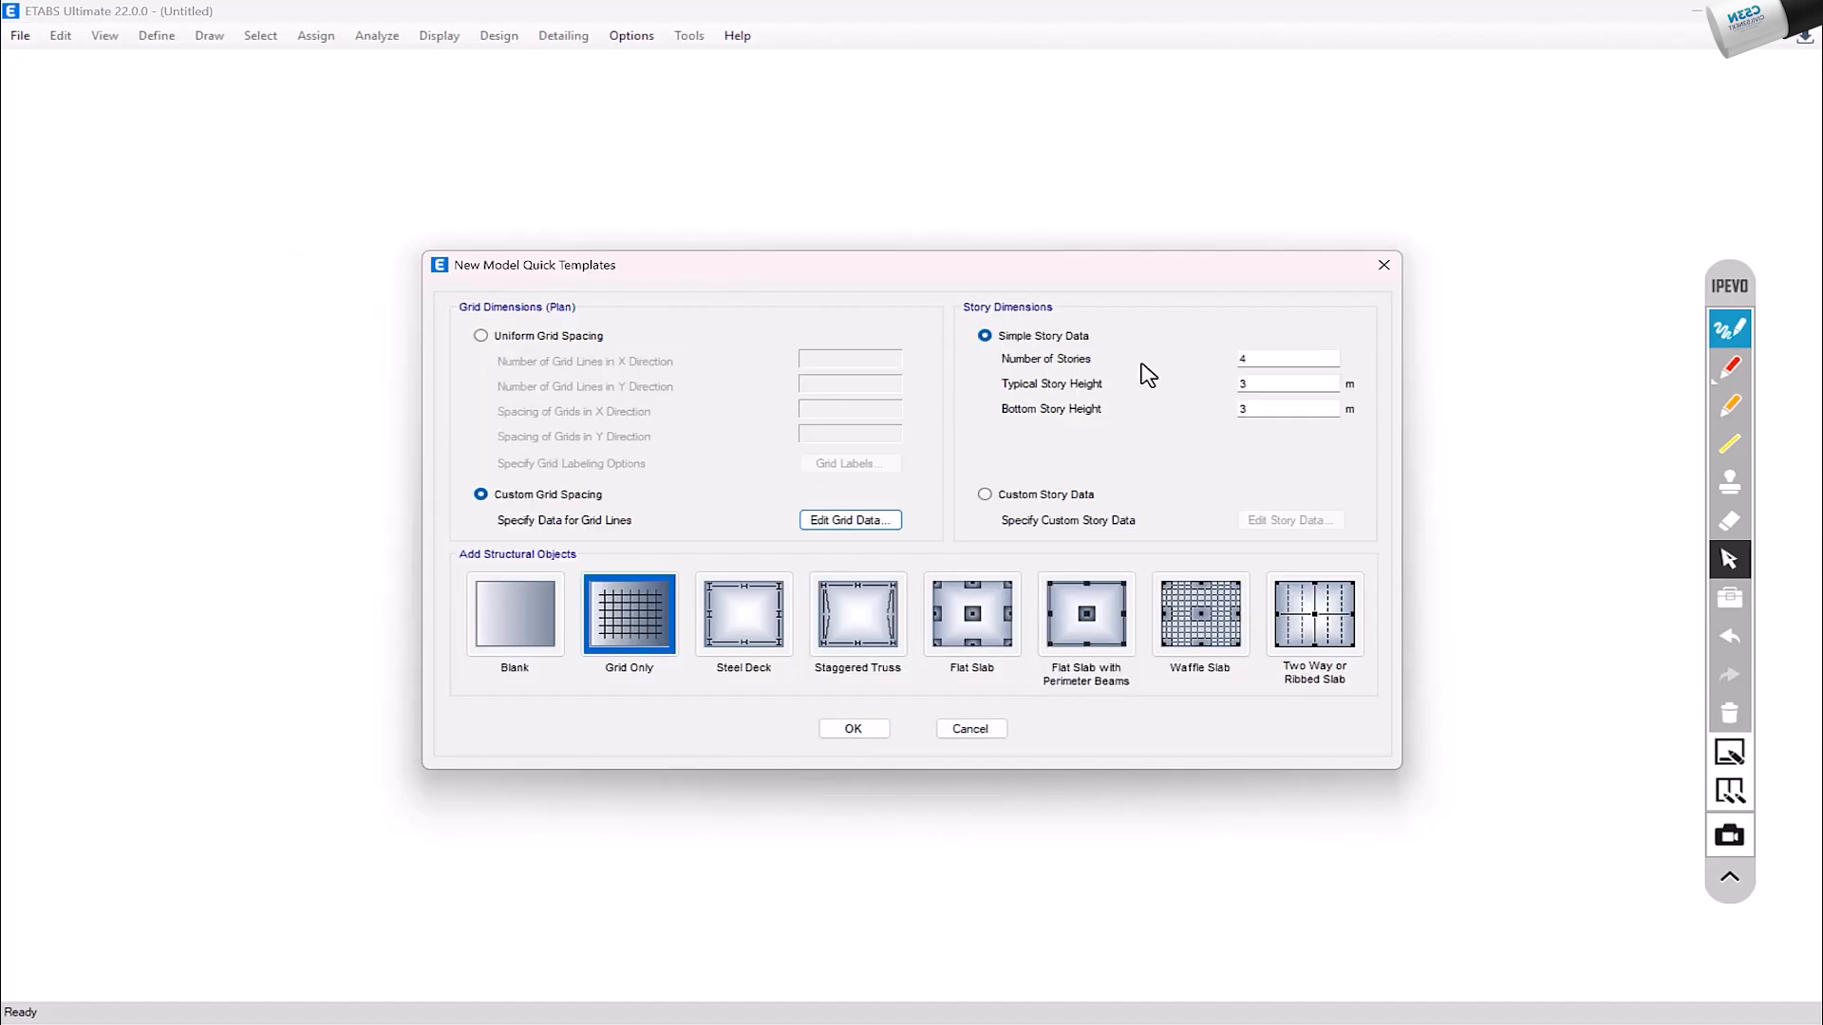
Step: Write the story tally 1+1+3+1 in red over the template dialog, and clear the markup
{"action": "double_click", "coordinate": [1240, 359]}
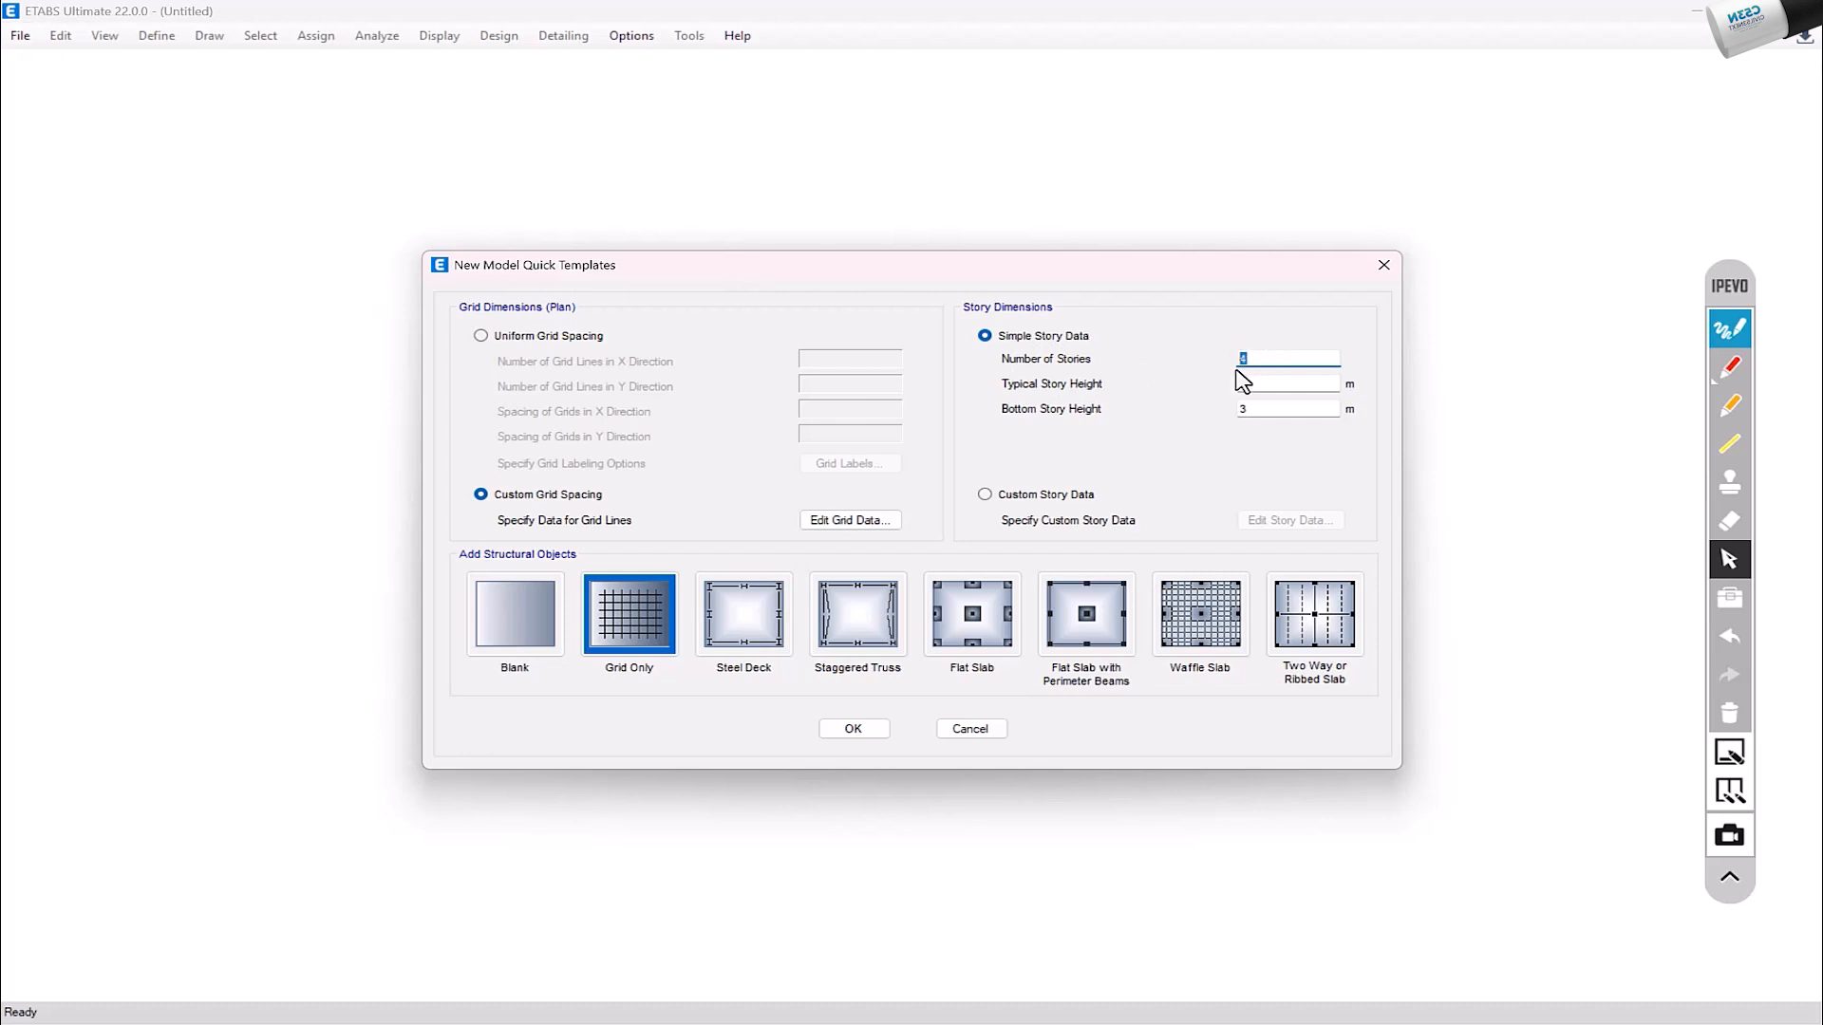
{"action": "left_click", "coordinate": [1730, 366]}
{"action": "mouse_move", "coordinate": [322, 319]}
{"action": "left_mouse_down"}
{"action": "mouse_move", "coordinate": [344, 359]}
{"action": "mouse_move", "coordinate": [405, 332]}
{"action": "left_mouse_up"}
{"action": "mouse_move", "coordinate": [358, 322]}
{"action": "left_mouse_down"}
{"action": "mouse_move", "coordinate": [407, 303]}
{"action": "mouse_move", "coordinate": [437, 255]}
{"action": "mouse_move", "coordinate": [463, 319]}
{"action": "left_mouse_up"}
{"action": "mouse_move", "coordinate": [525, 247]}
{"action": "left_mouse_down"}
{"action": "mouse_move", "coordinate": [475, 257]}
{"action": "mouse_move", "coordinate": [494, 232]}
{"action": "left_mouse_up"}
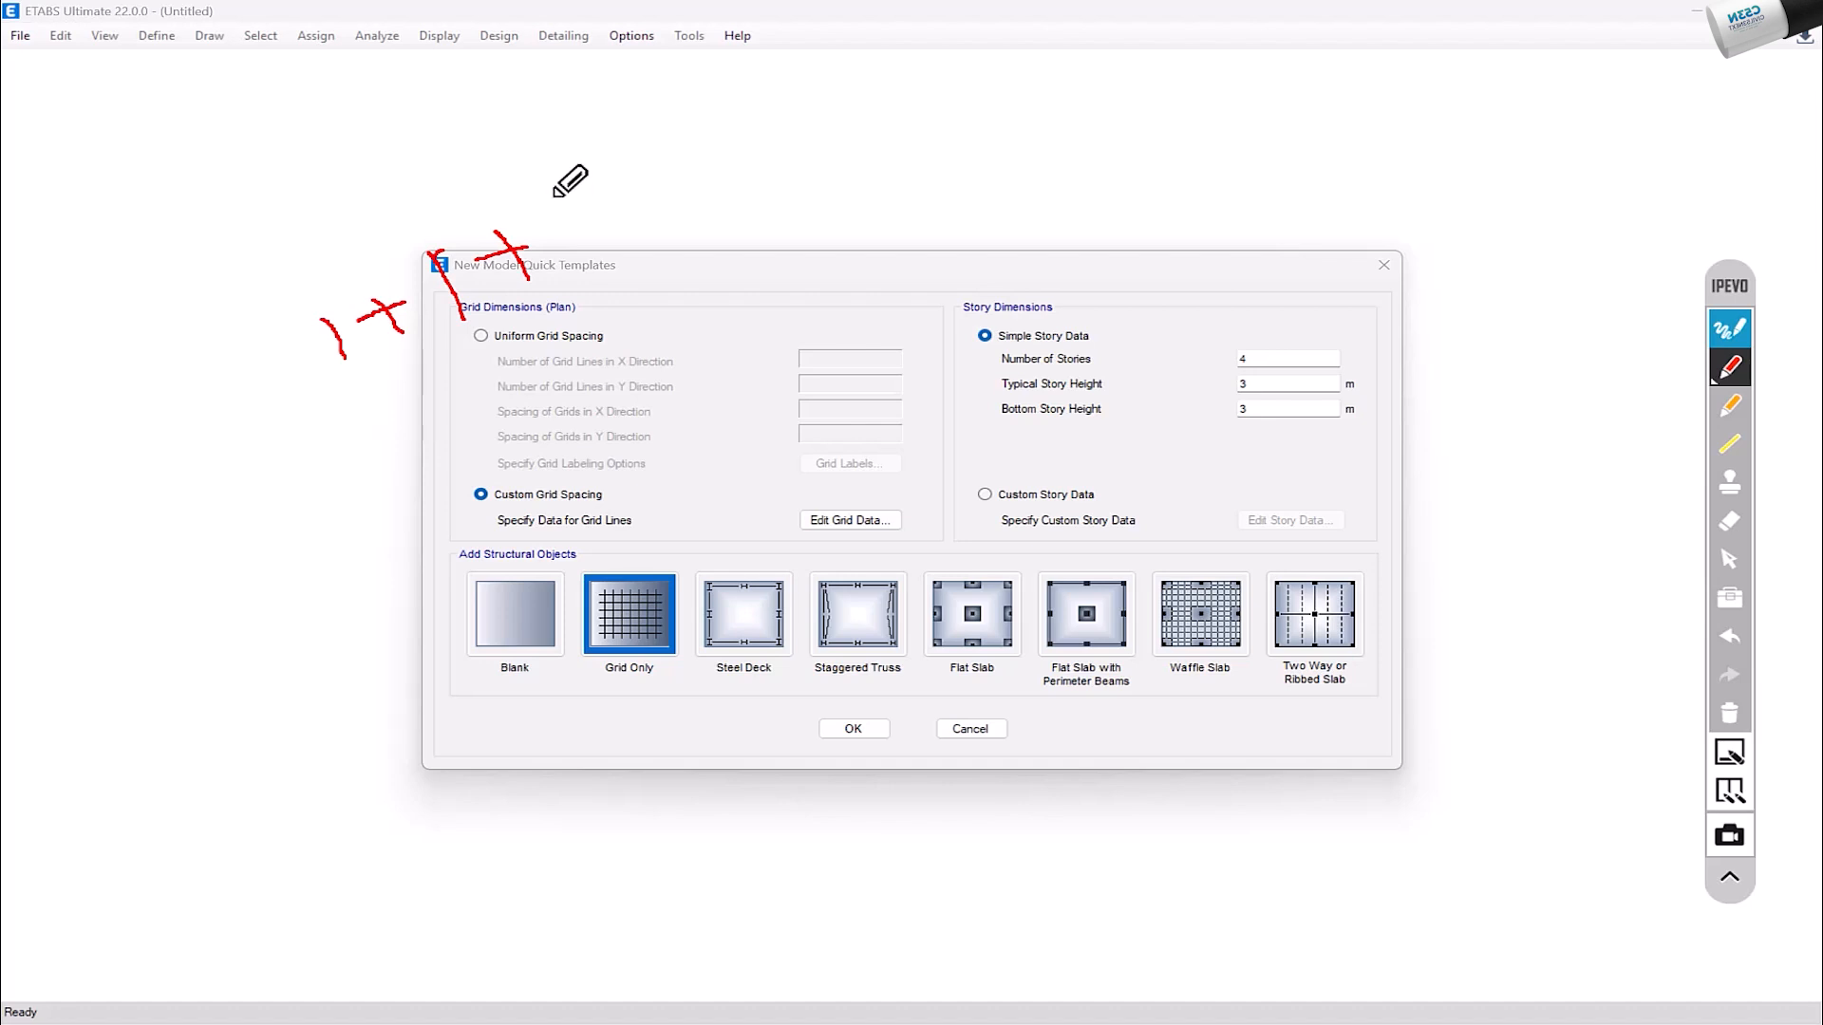
{"action": "left_click_drag", "start_coordinate": [555, 195], "coordinate": [612, 254]}
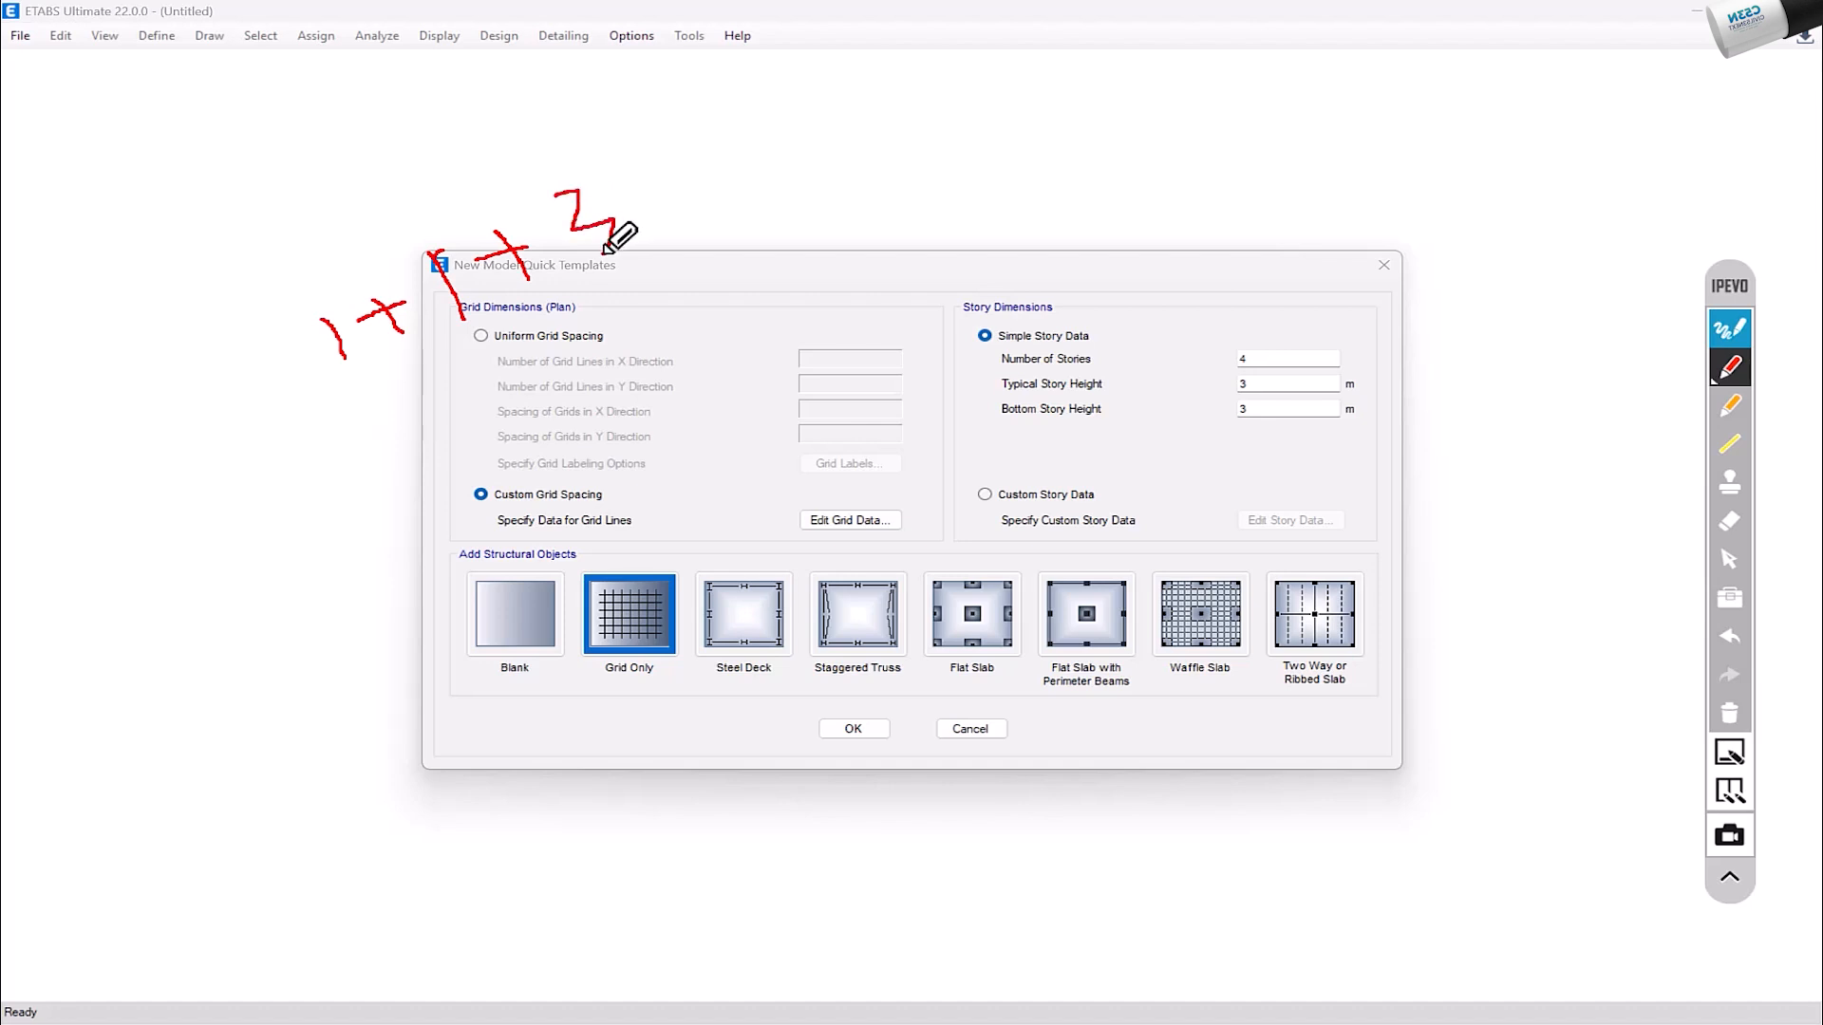
{"action": "left_click_drag", "start_coordinate": [643, 188], "coordinate": [702, 169]}
{"action": "mouse_move", "coordinate": [671, 170]}
{"action": "left_mouse_down"}
{"action": "mouse_move", "coordinate": [699, 198]}
{"action": "mouse_move", "coordinate": [749, 168]}
{"action": "left_mouse_up"}
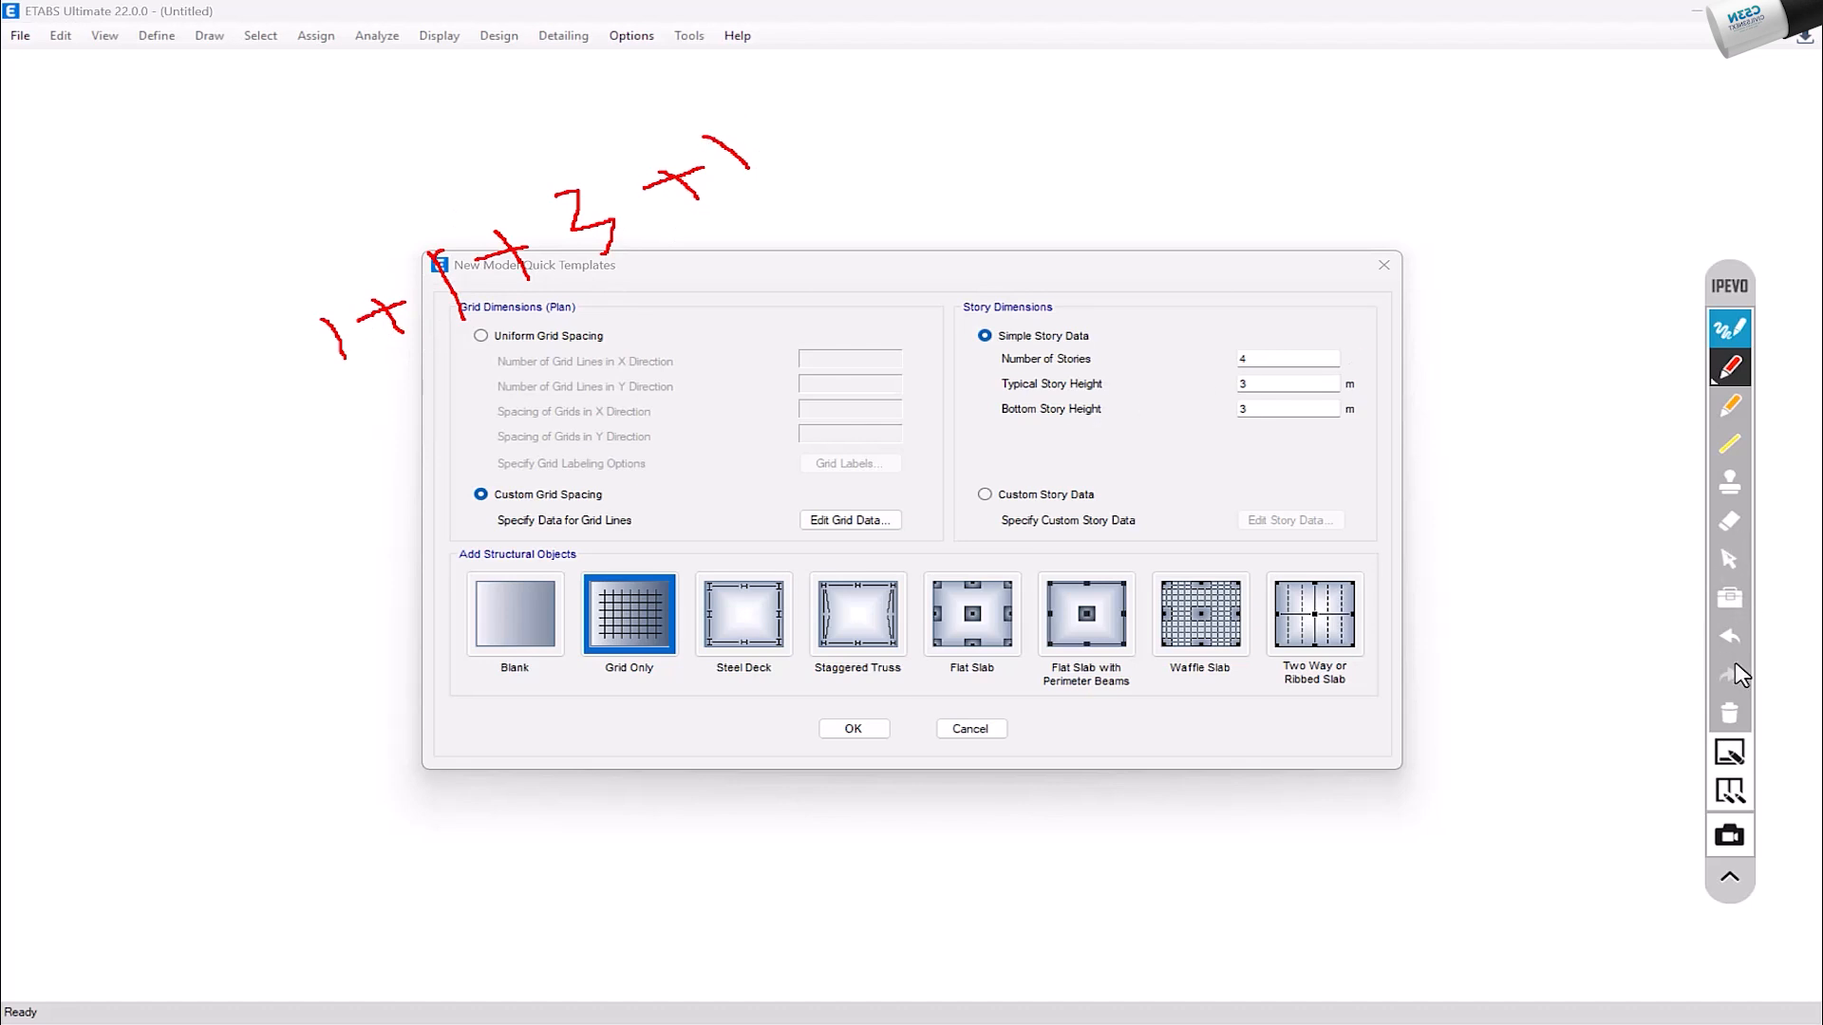
{"action": "left_click", "coordinate": [1730, 718]}
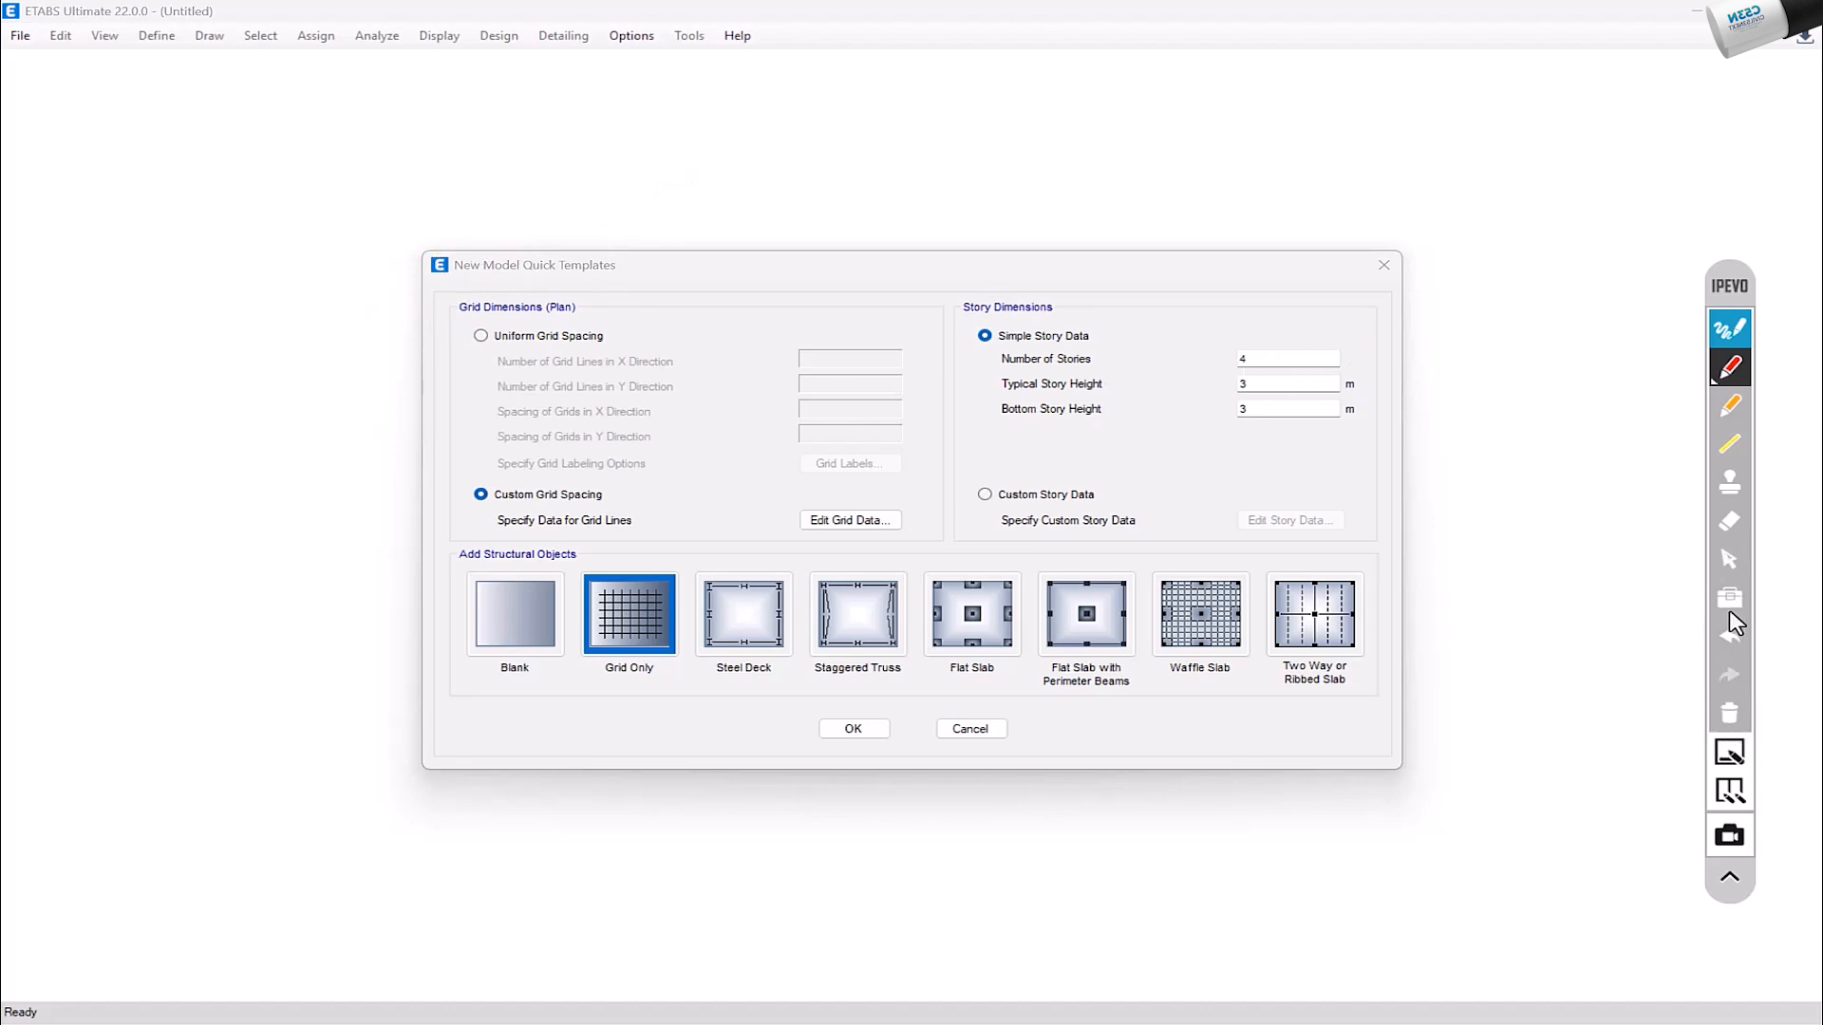
Step: Set the number of stories to 6 in the simple story data
{"action": "left_click", "coordinate": [1730, 562]}
{"action": "left_click_drag", "start_coordinate": [1273, 357], "coordinate": [1241, 358]}
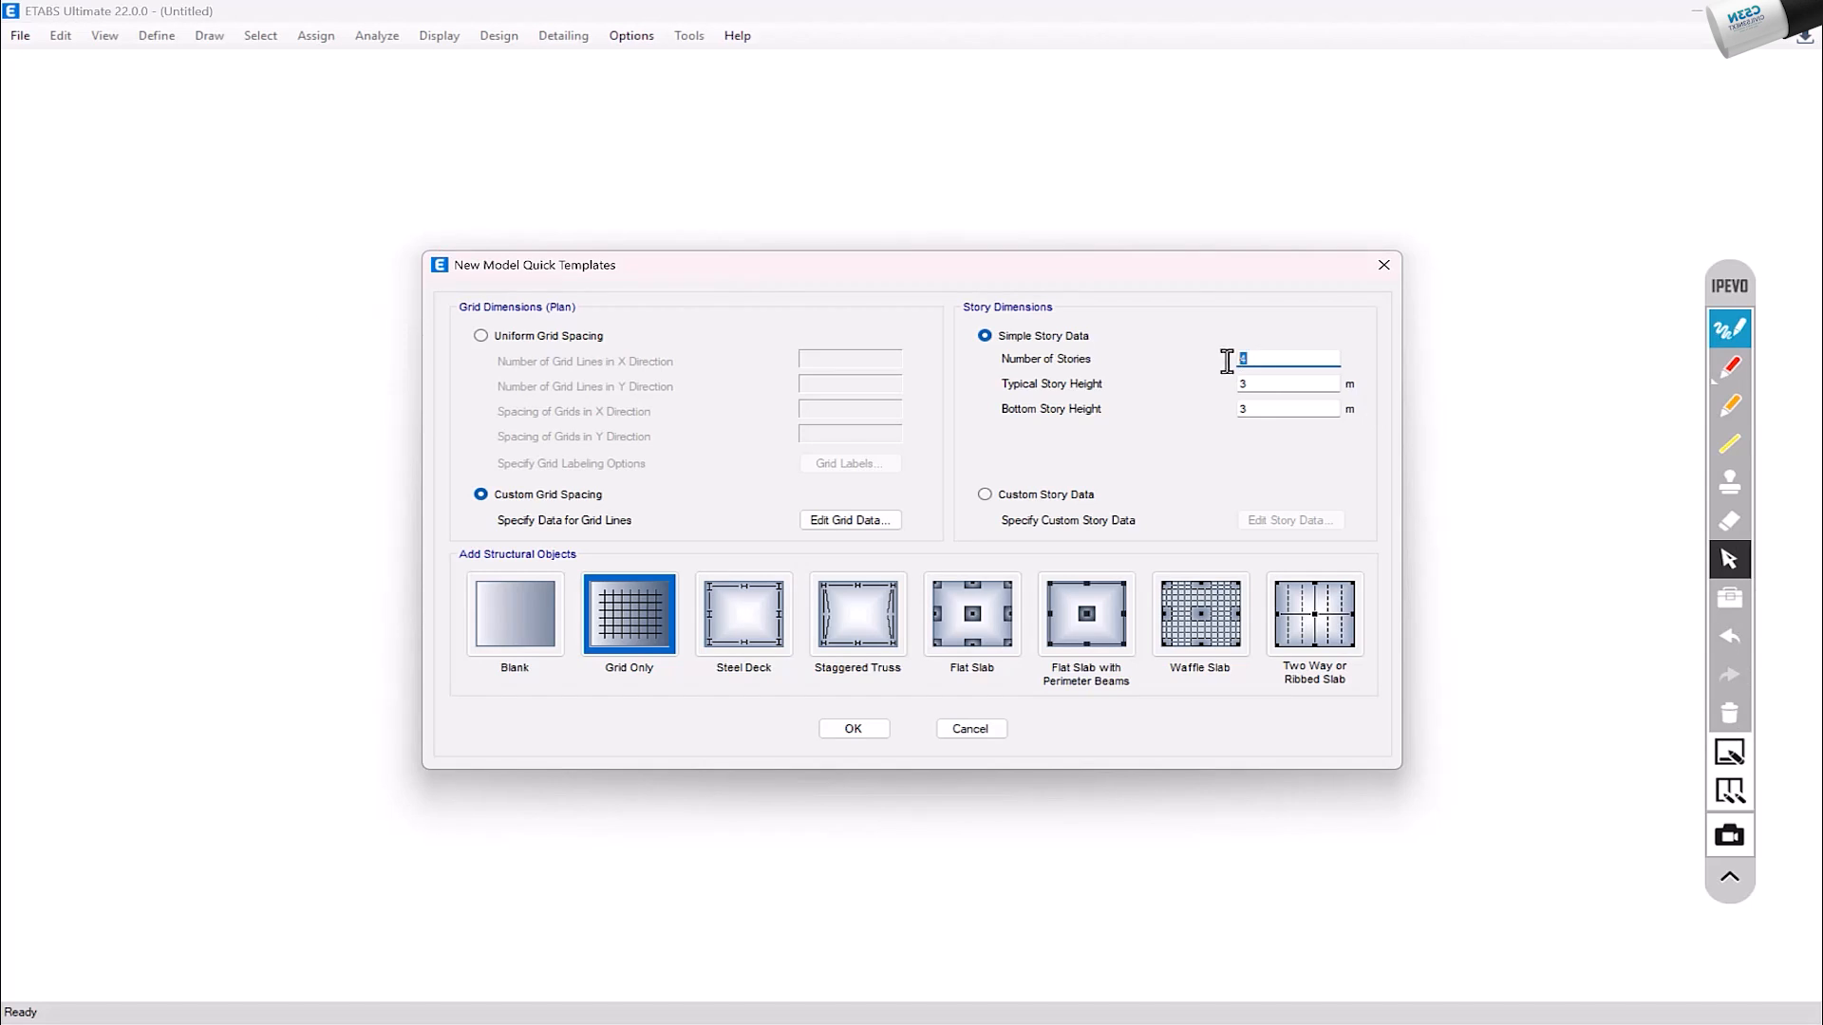
{"action": "type", "text": "6"}
{"action": "left_click_drag", "start_coordinate": [1282, 384], "coordinate": [1216, 393]}
{"action": "left_click_drag", "start_coordinate": [1281, 409], "coordinate": [1220, 415]}
Step: Sketch a building elevation with a ground line, floor lines and story heights in red, and clear the markup
{"action": "left_click", "coordinate": [1721, 370]}
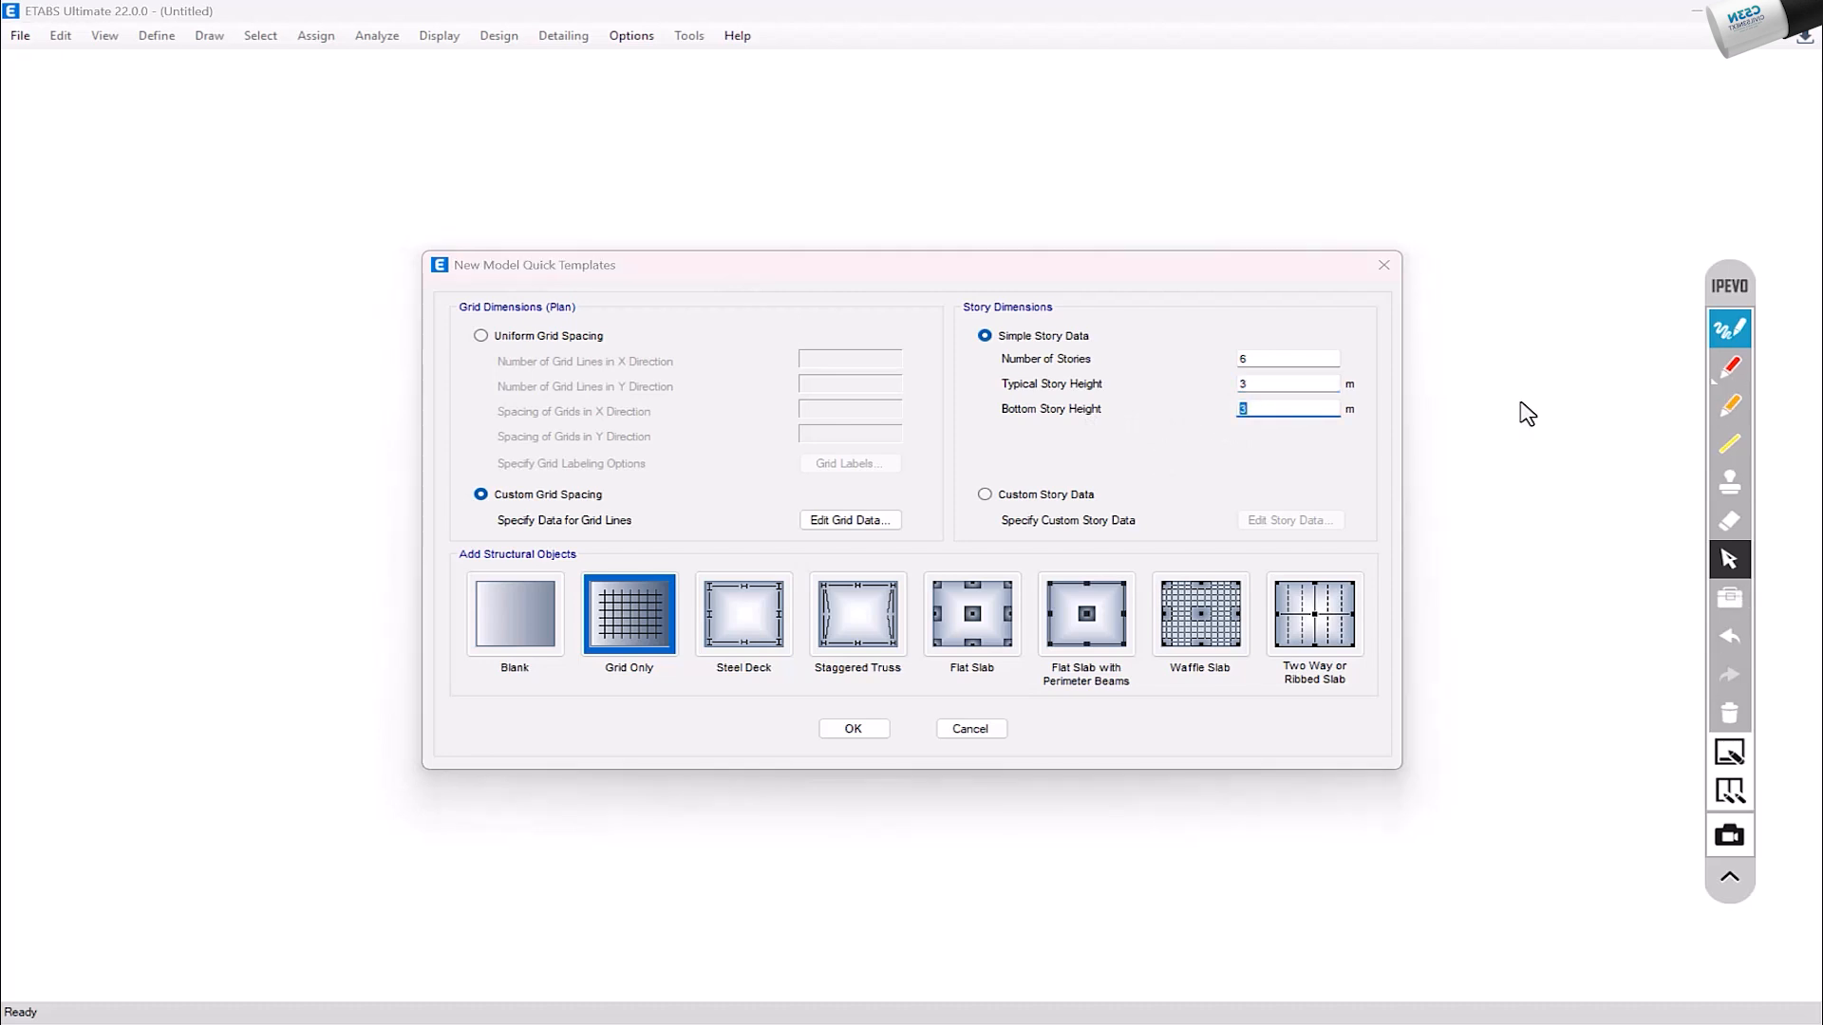
{"action": "left_click_drag", "start_coordinate": [418, 246], "coordinate": [456, 852]}
{"action": "left_click_drag", "start_coordinate": [572, 201], "coordinate": [685, 848]}
{"action": "left_click_drag", "start_coordinate": [432, 555], "coordinate": [626, 537]}
{"action": "left_click_drag", "start_coordinate": [424, 461], "coordinate": [608, 435]}
{"action": "left_click_drag", "start_coordinate": [439, 372], "coordinate": [644, 347]}
{"action": "mouse_move", "coordinate": [648, 361]}
{"action": "left_mouse_down"}
{"action": "mouse_move", "coordinate": [697, 463]}
{"action": "mouse_move", "coordinate": [668, 481]}
{"action": "left_mouse_up"}
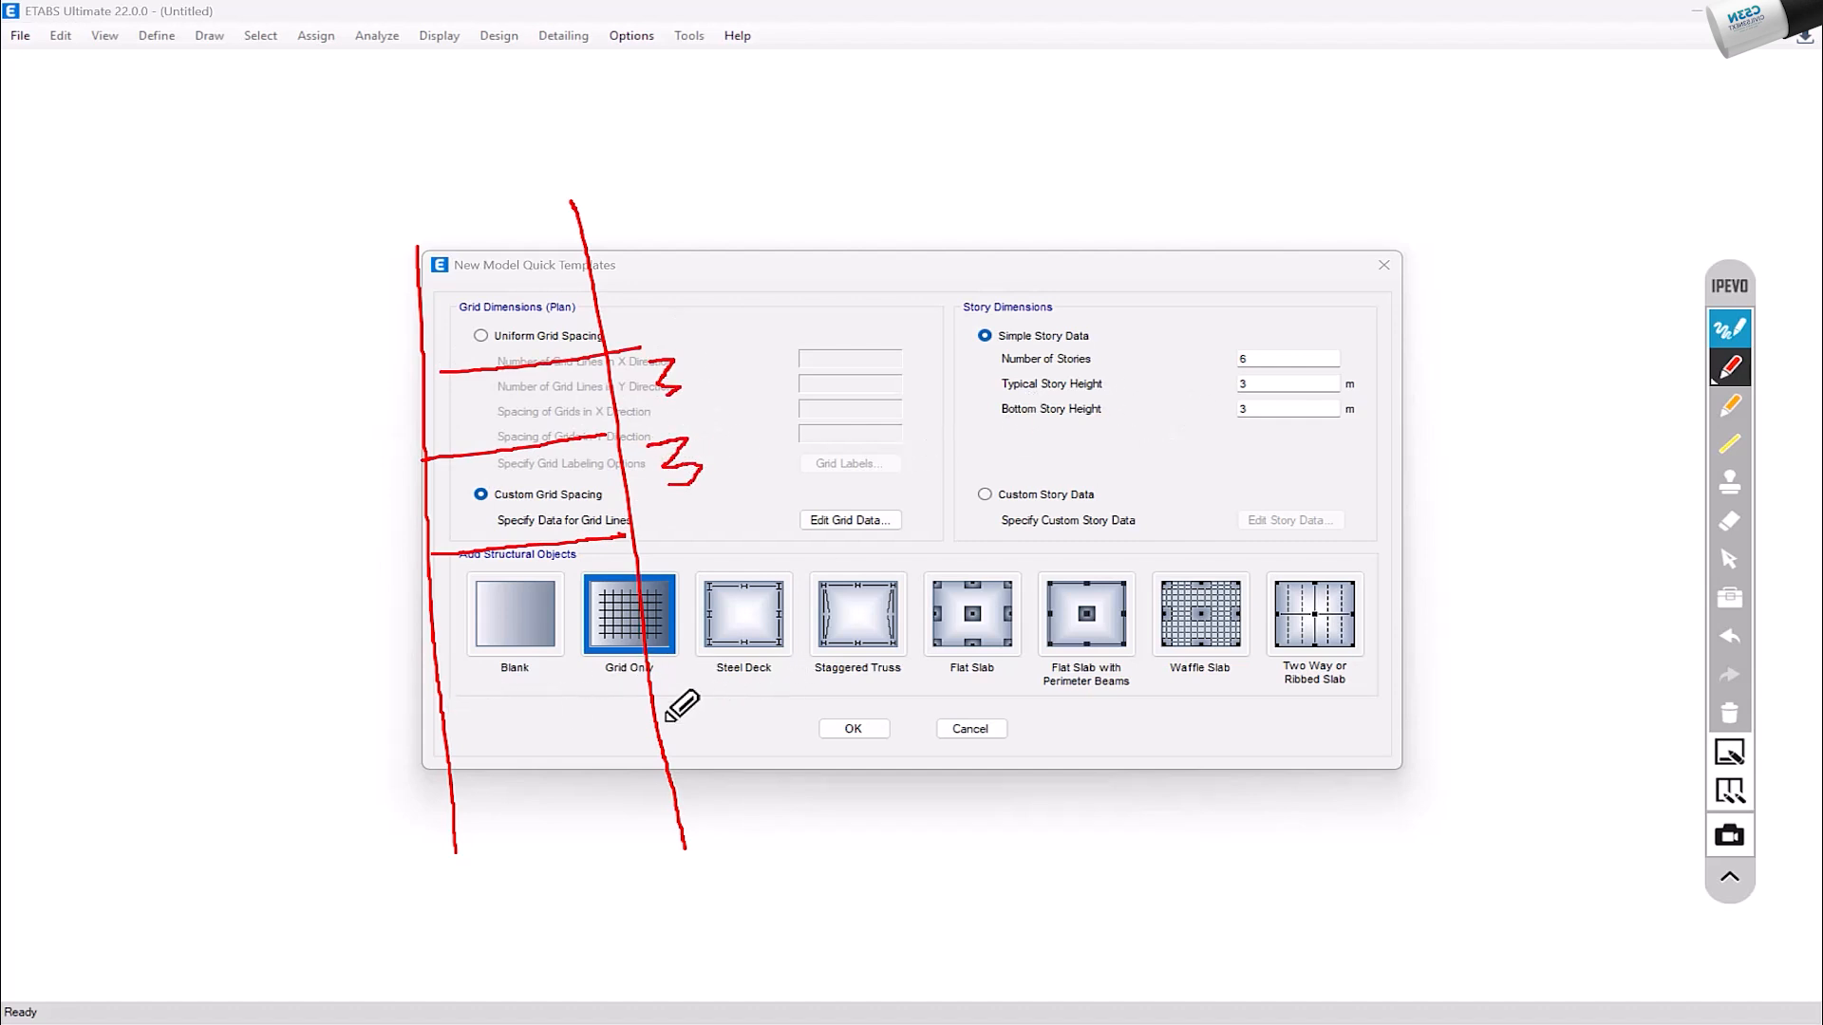
{"action": "mouse_move", "coordinate": [440, 698]}
{"action": "left_mouse_down"}
{"action": "mouse_move", "coordinate": [654, 664]}
{"action": "mouse_move", "coordinate": [705, 707]}
{"action": "mouse_move", "coordinate": [759, 828]}
{"action": "left_mouse_up"}
{"action": "mouse_move", "coordinate": [783, 693]}
{"action": "left_mouse_down"}
{"action": "mouse_move", "coordinate": [832, 669]}
{"action": "mouse_move", "coordinate": [875, 755]}
{"action": "left_mouse_up"}
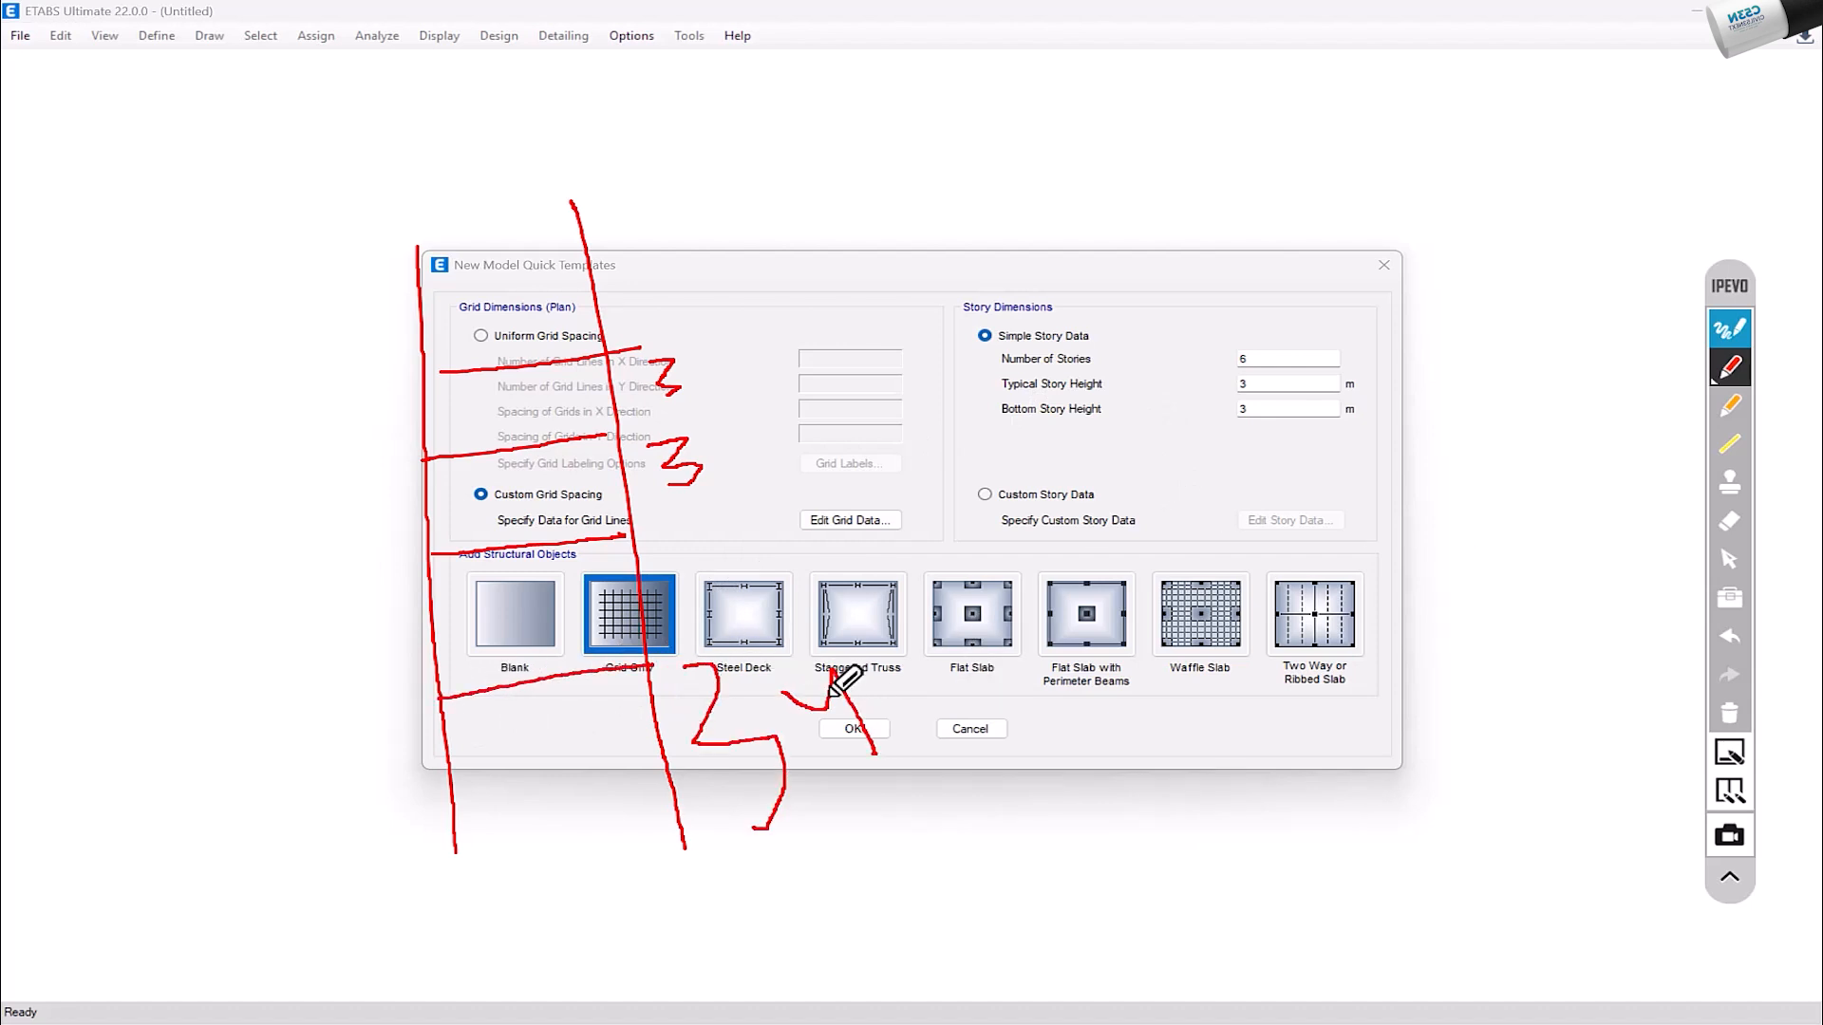
{"action": "mouse_move", "coordinate": [390, 867]}
{"action": "left_mouse_down"}
{"action": "mouse_move", "coordinate": [873, 835]}
{"action": "mouse_move", "coordinate": [311, 866]}
{"action": "left_mouse_up"}
{"action": "mouse_move", "coordinate": [655, 556]}
{"action": "left_mouse_down"}
{"action": "mouse_move", "coordinate": [696, 578]}
{"action": "mouse_move", "coordinate": [674, 600]}
{"action": "mouse_move", "coordinate": [723, 370]}
{"action": "left_mouse_up"}
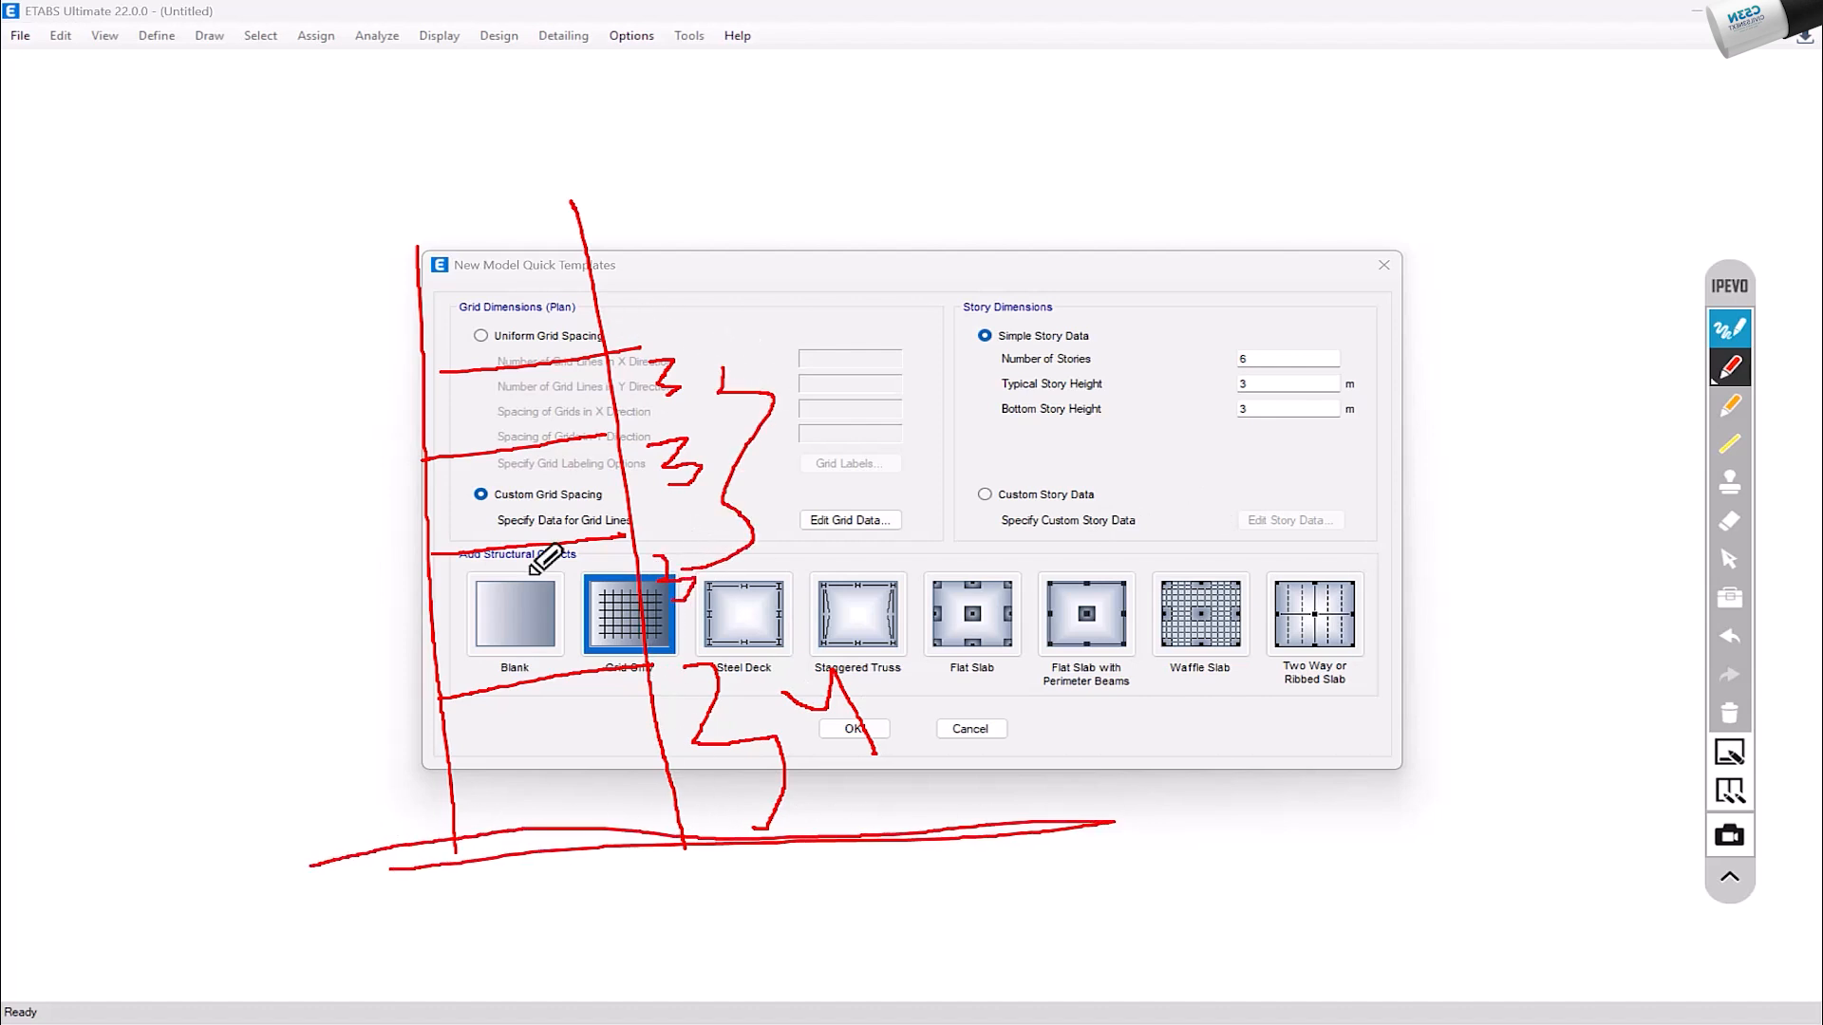
{"action": "left_click_drag", "start_coordinate": [524, 615], "coordinate": [575, 582]}
{"action": "mouse_move", "coordinate": [488, 520]}
{"action": "left_mouse_down"}
{"action": "mouse_move", "coordinate": [554, 479]}
{"action": "mouse_move", "coordinate": [576, 372]}
{"action": "left_mouse_up"}
{"action": "mouse_move", "coordinate": [575, 714]}
{"action": "left_mouse_down"}
{"action": "mouse_move", "coordinate": [596, 738]}
{"action": "mouse_move", "coordinate": [576, 766]}
{"action": "left_mouse_up"}
{"action": "left_click", "coordinate": [1730, 714]}
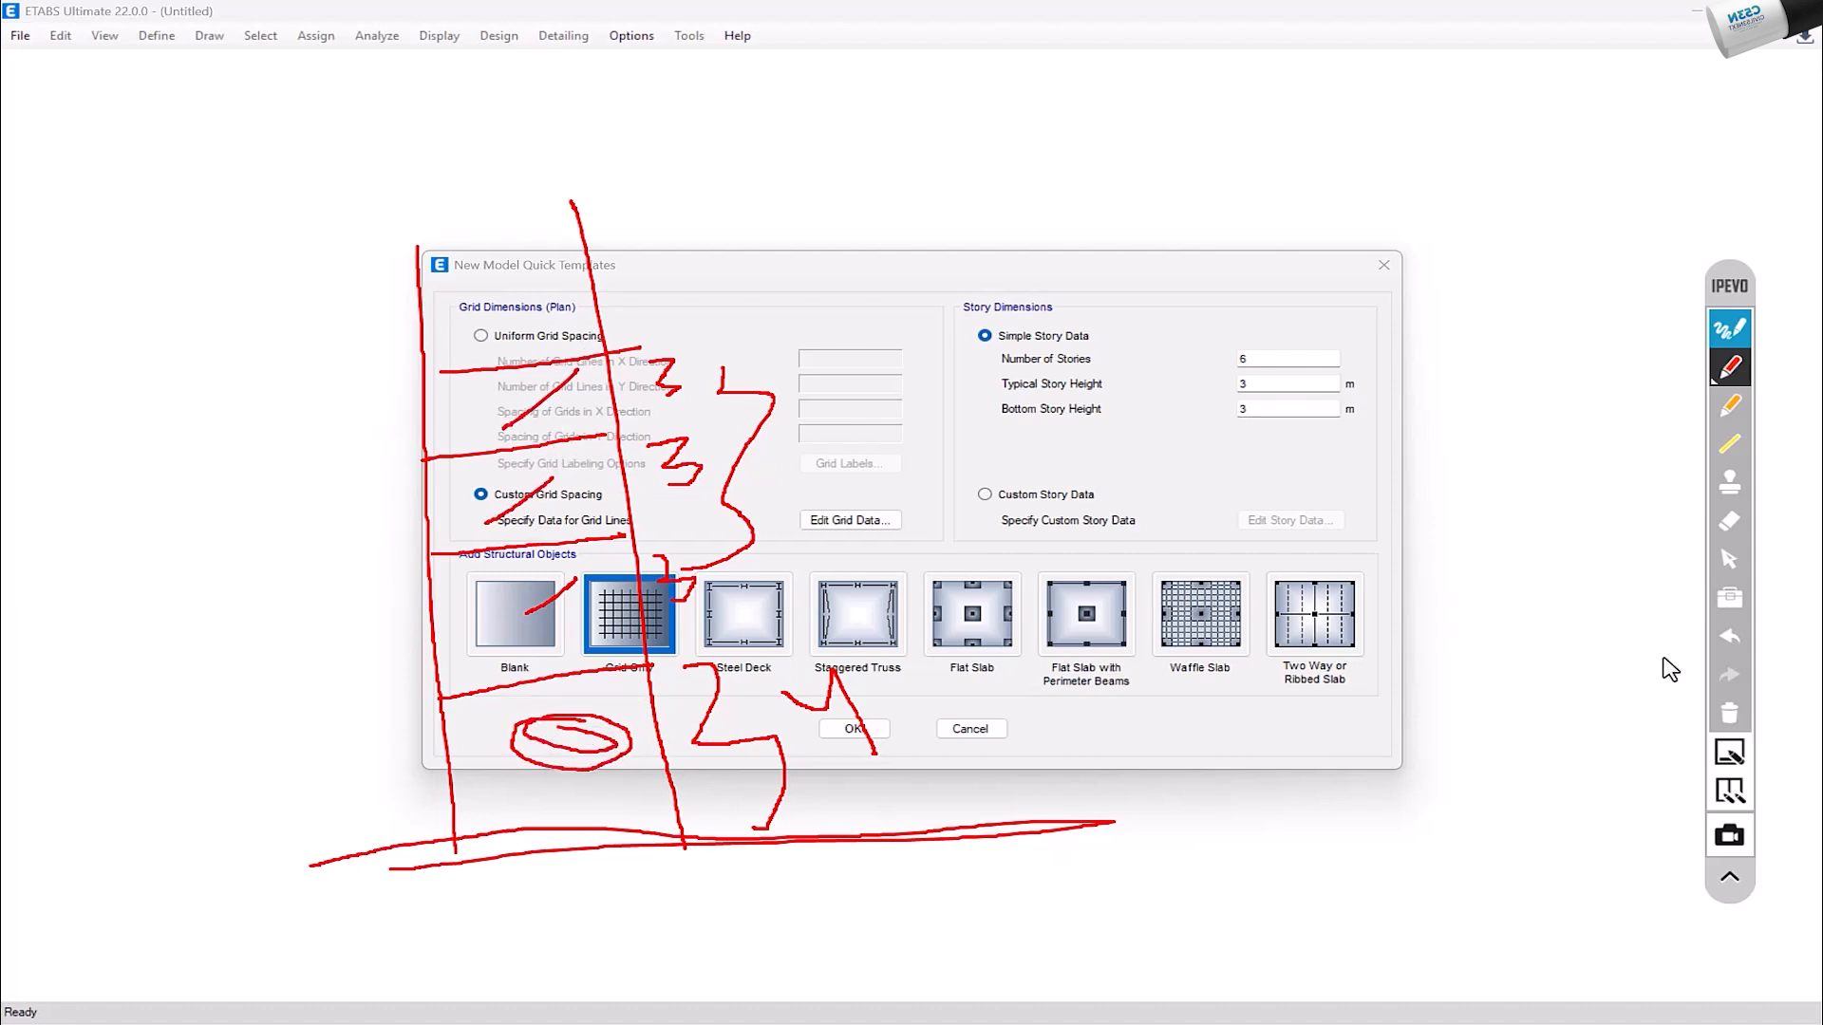
Step: Choose the Blank template and create the model
{"action": "left_click", "coordinate": [1730, 559]}
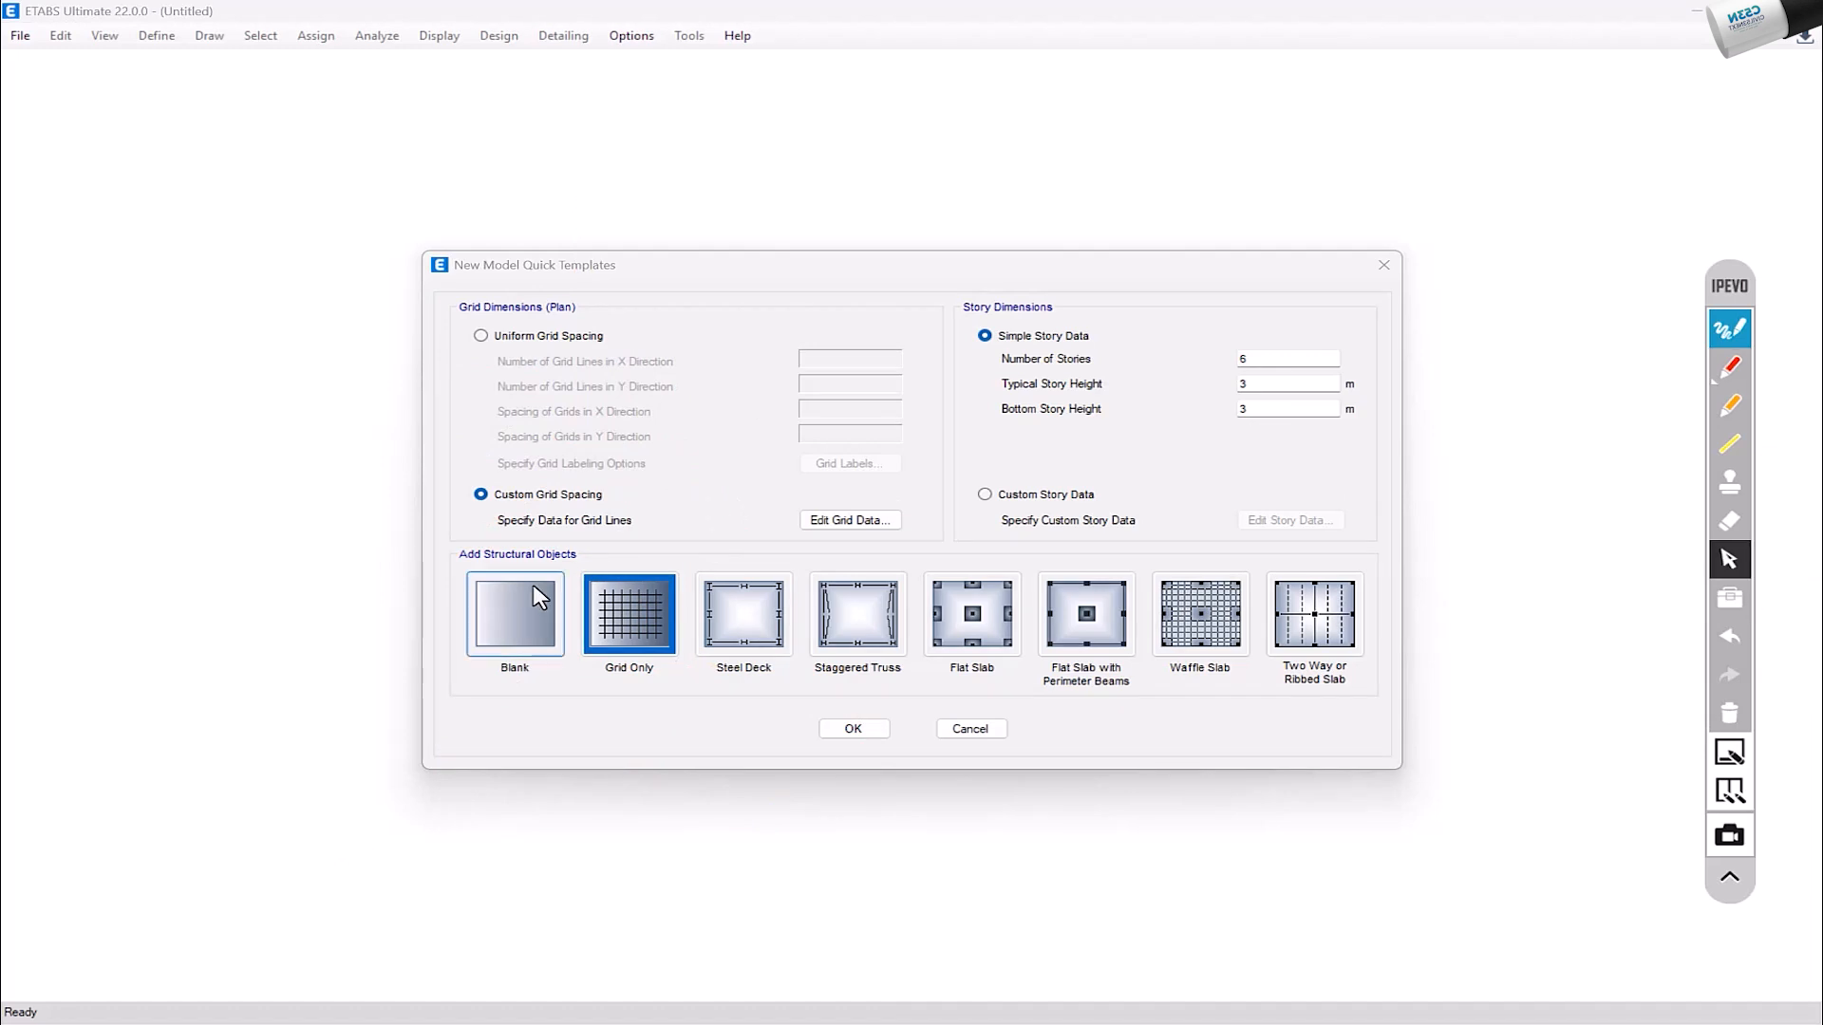
{"action": "left_click", "coordinate": [518, 634]}
{"action": "left_click", "coordinate": [851, 731]}
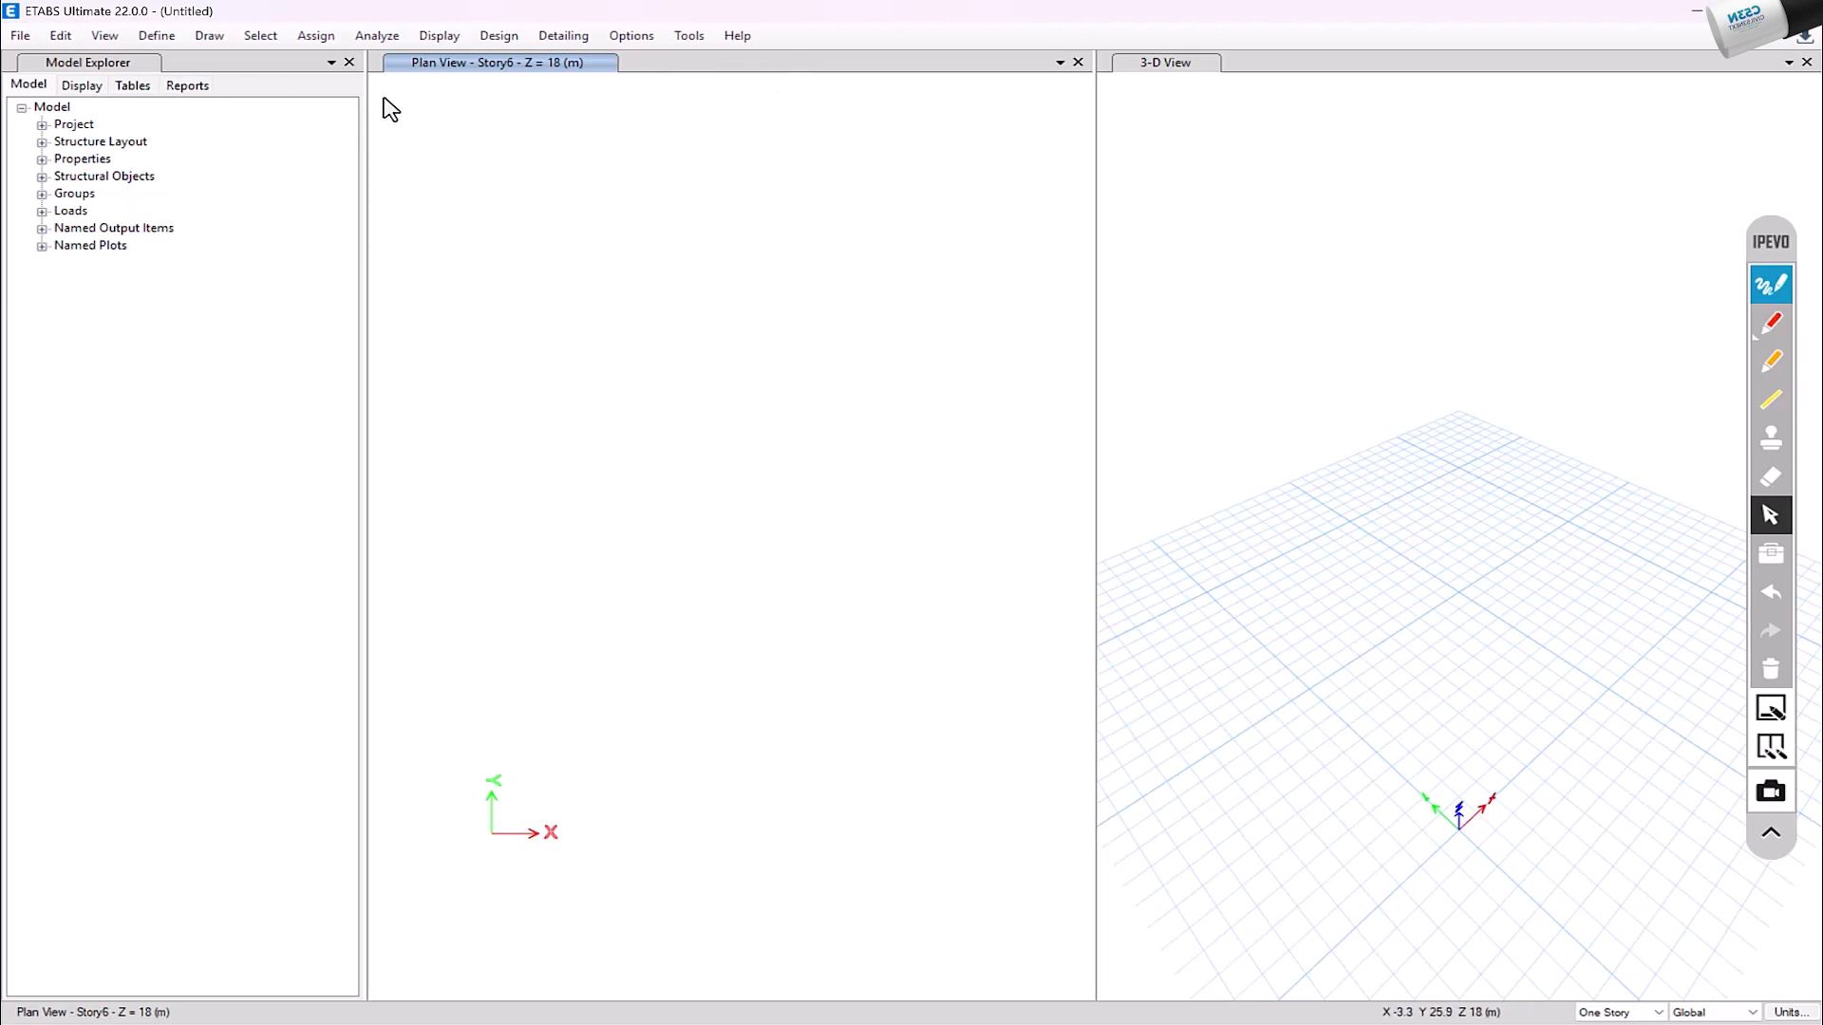
Step: Show all the toolbars, including Draw, Select, Snap, Assign Joint, Assign Shell, Standard and Design
{"action": "left_click", "coordinate": [631, 36]}
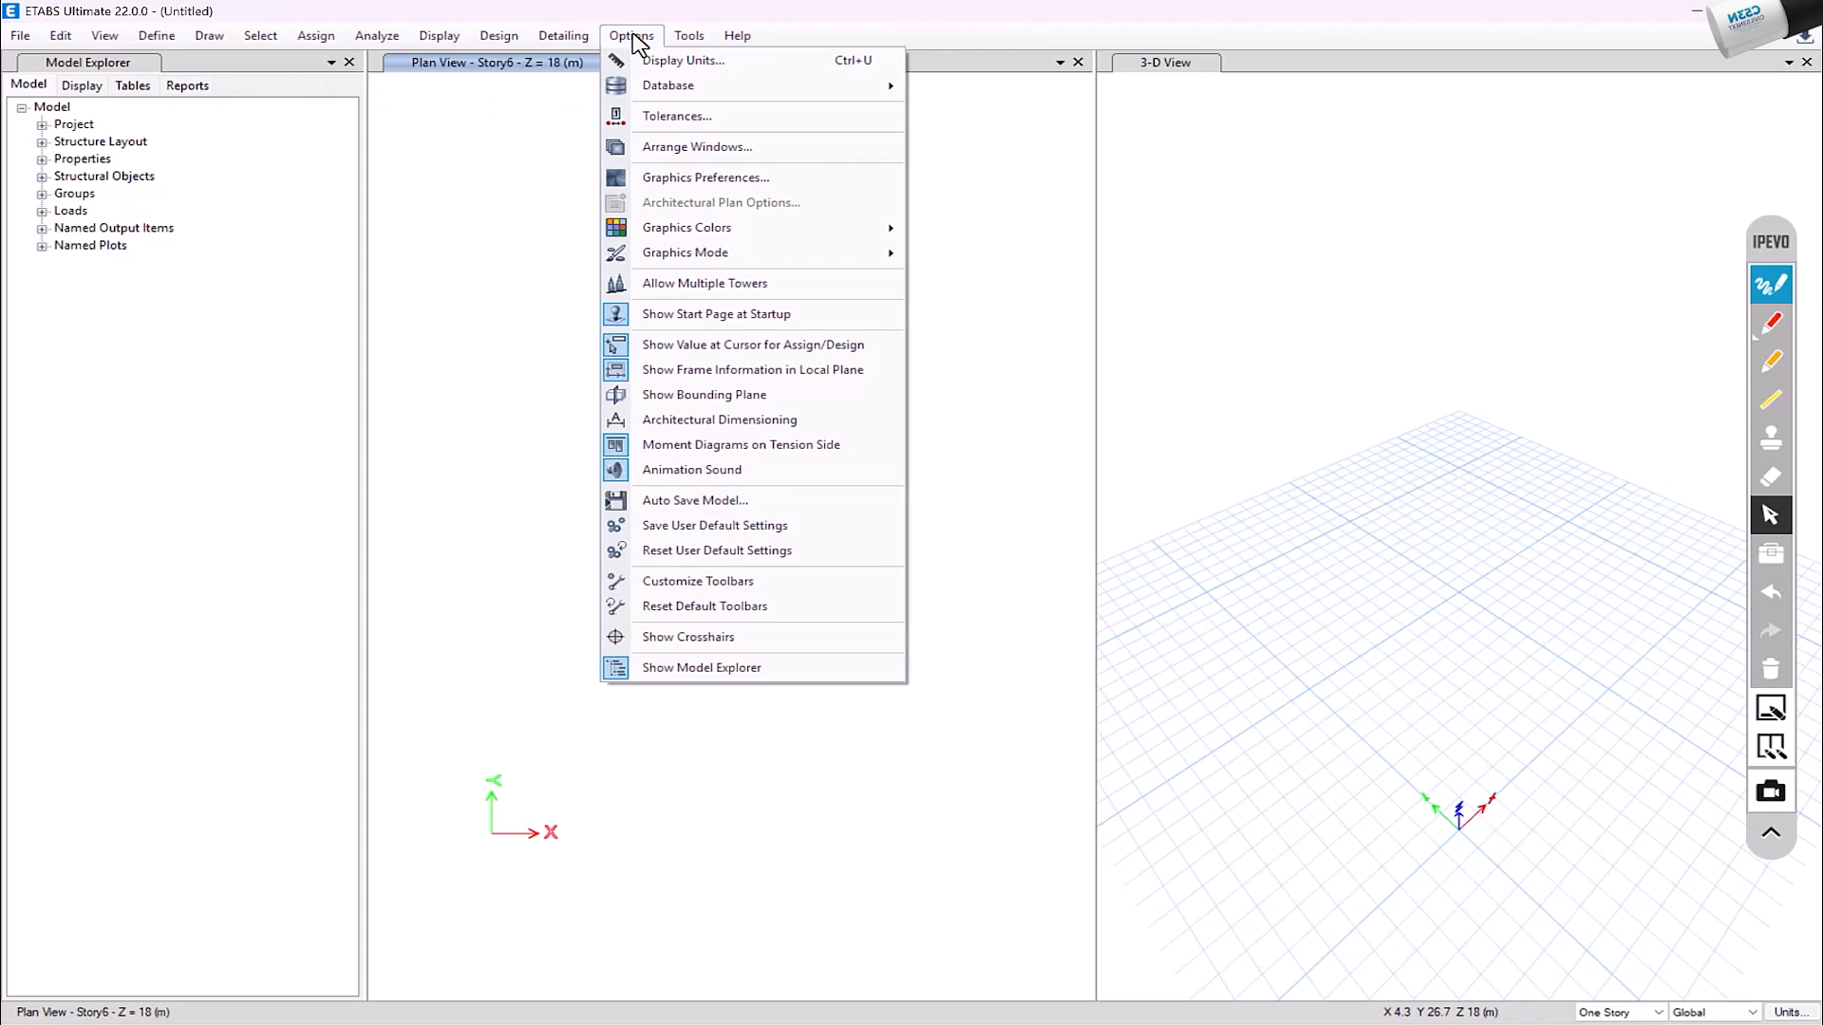
{"action": "left_click", "coordinate": [743, 584]}
{"action": "left_click", "coordinate": [621, 536]}
{"action": "left_click", "coordinate": [620, 552]}
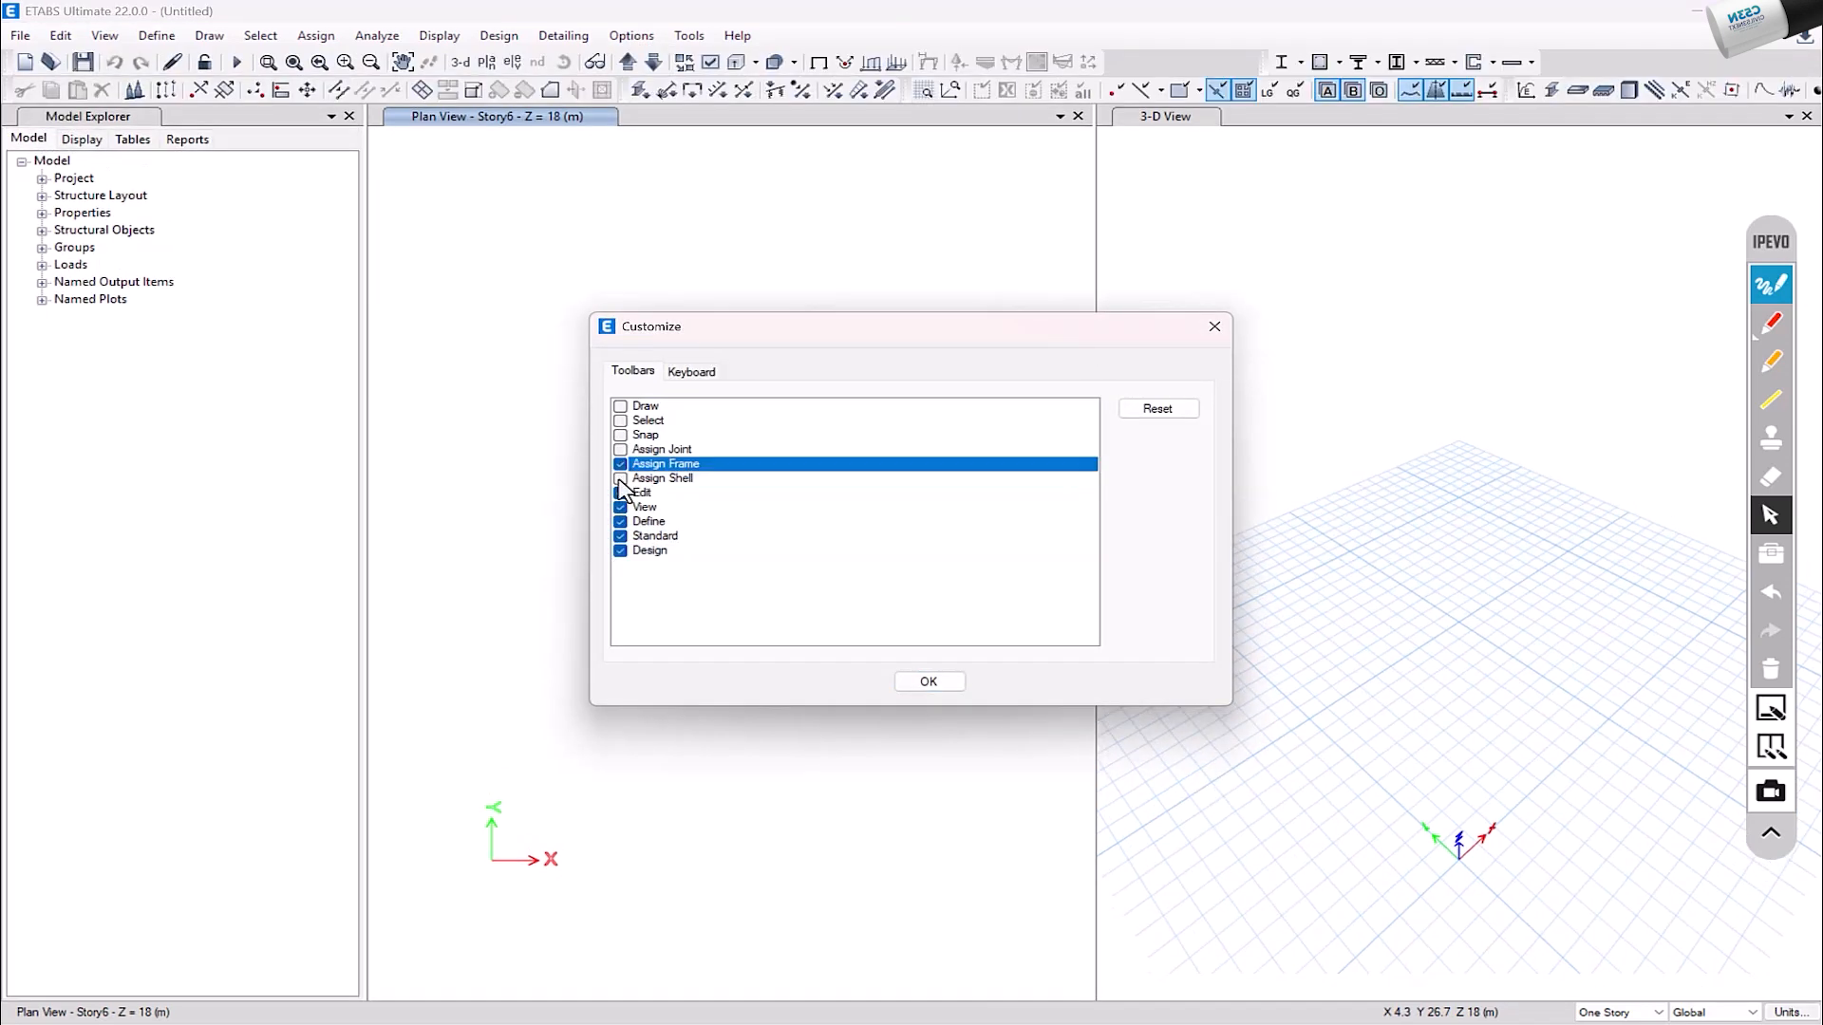
{"action": "left_click", "coordinate": [620, 479]}
{"action": "left_click", "coordinate": [620, 449]}
{"action": "left_click", "coordinate": [620, 434]}
{"action": "left_click", "coordinate": [620, 421]}
{"action": "left_click", "coordinate": [620, 406]}
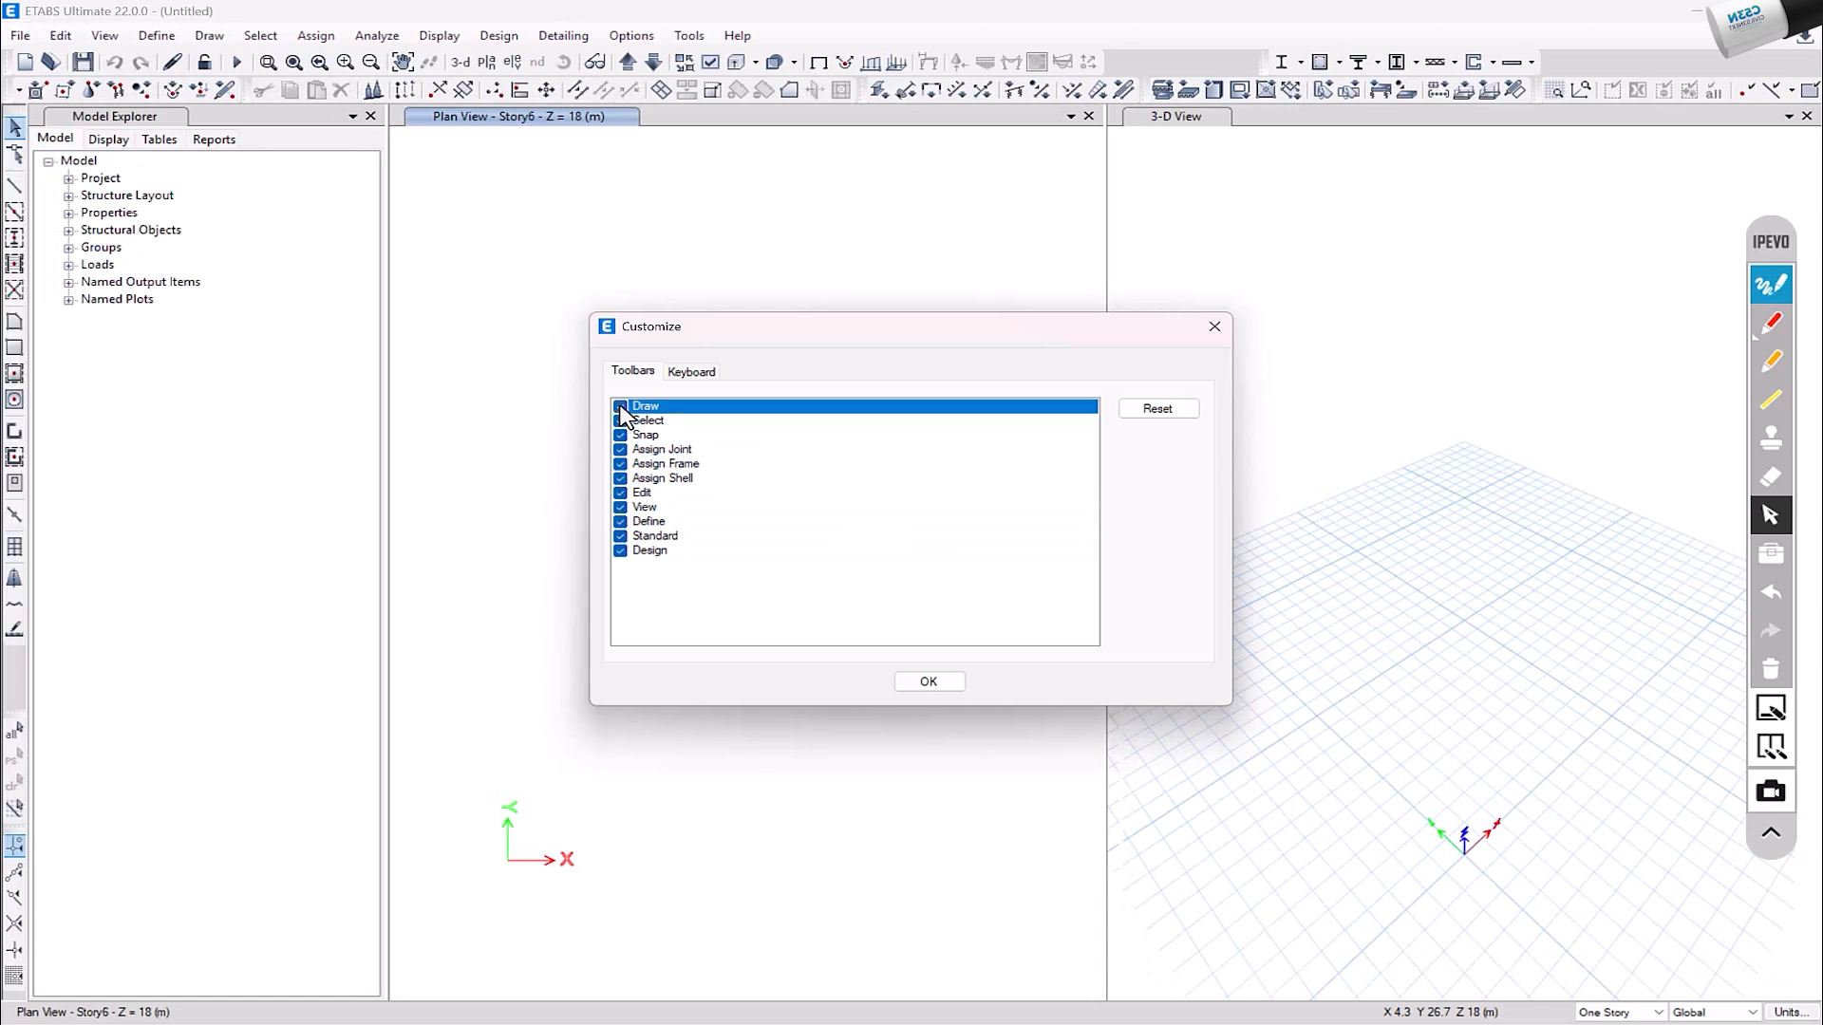
{"action": "left_click", "coordinate": [940, 683]}
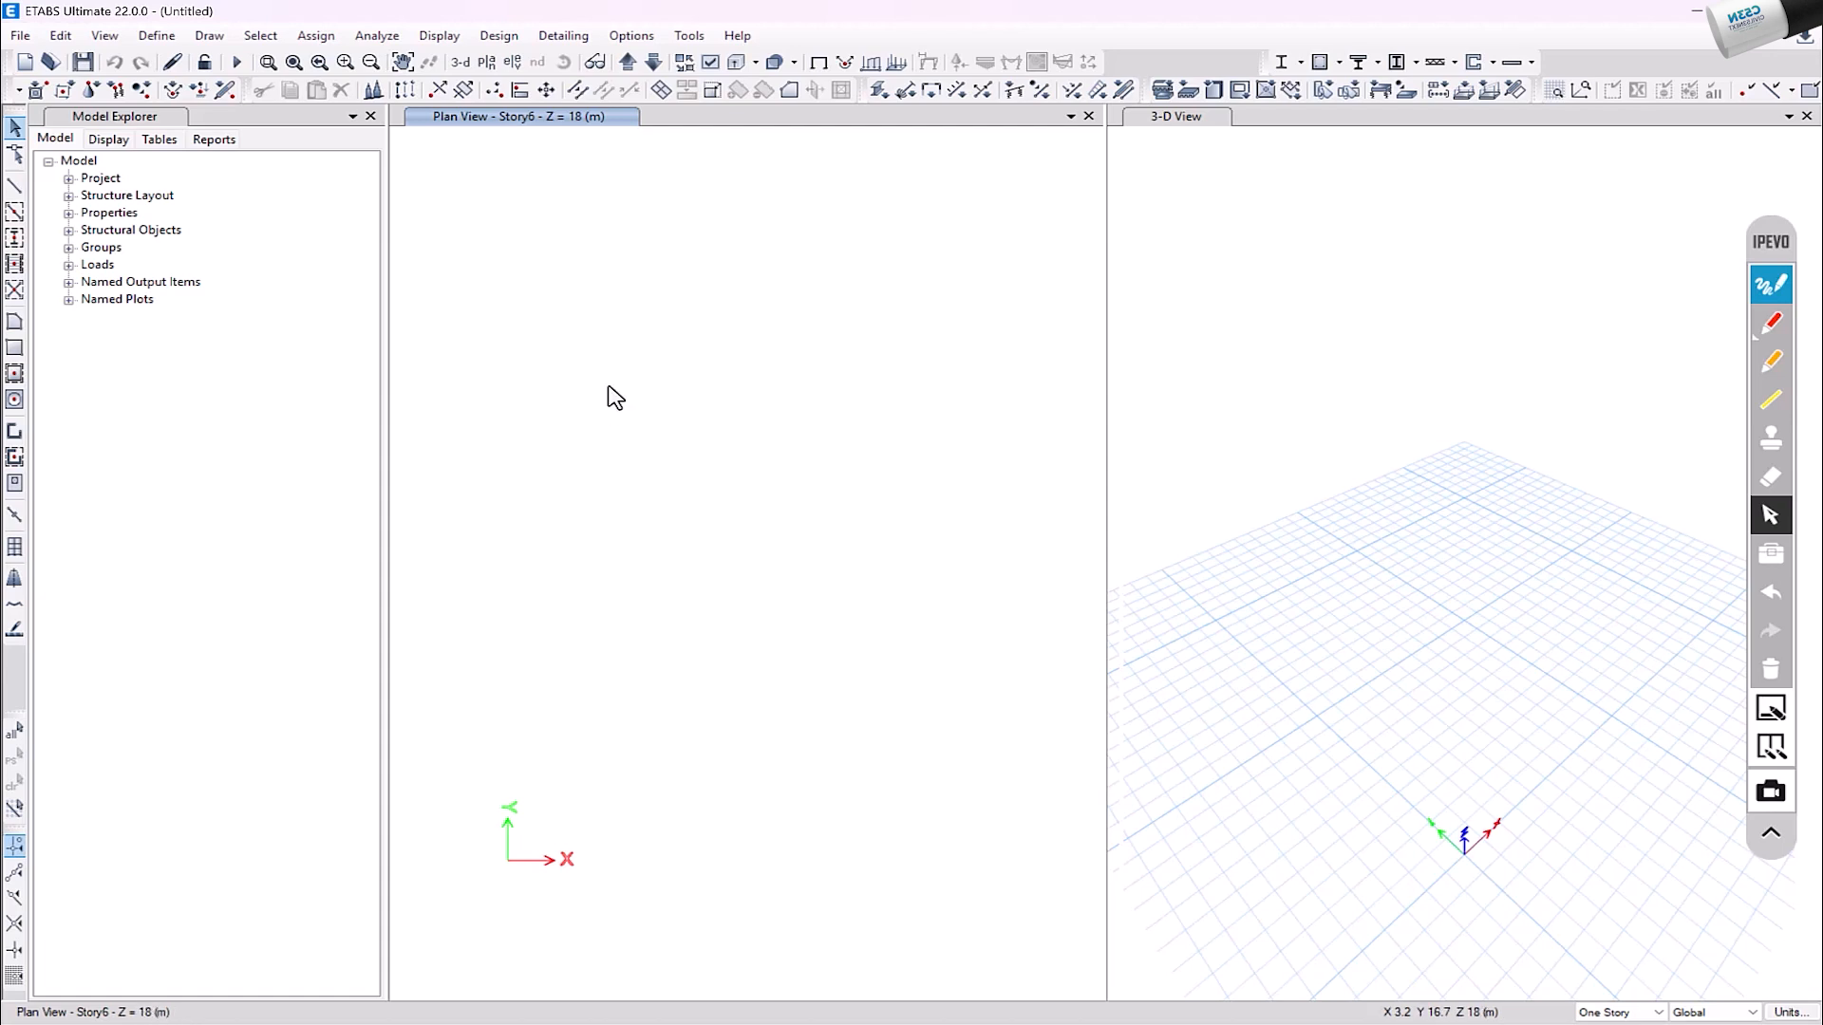
Step: Move the plan view down through the stories to the Base level, and review the story scope choices
{"action": "left_click", "coordinate": [654, 64]}
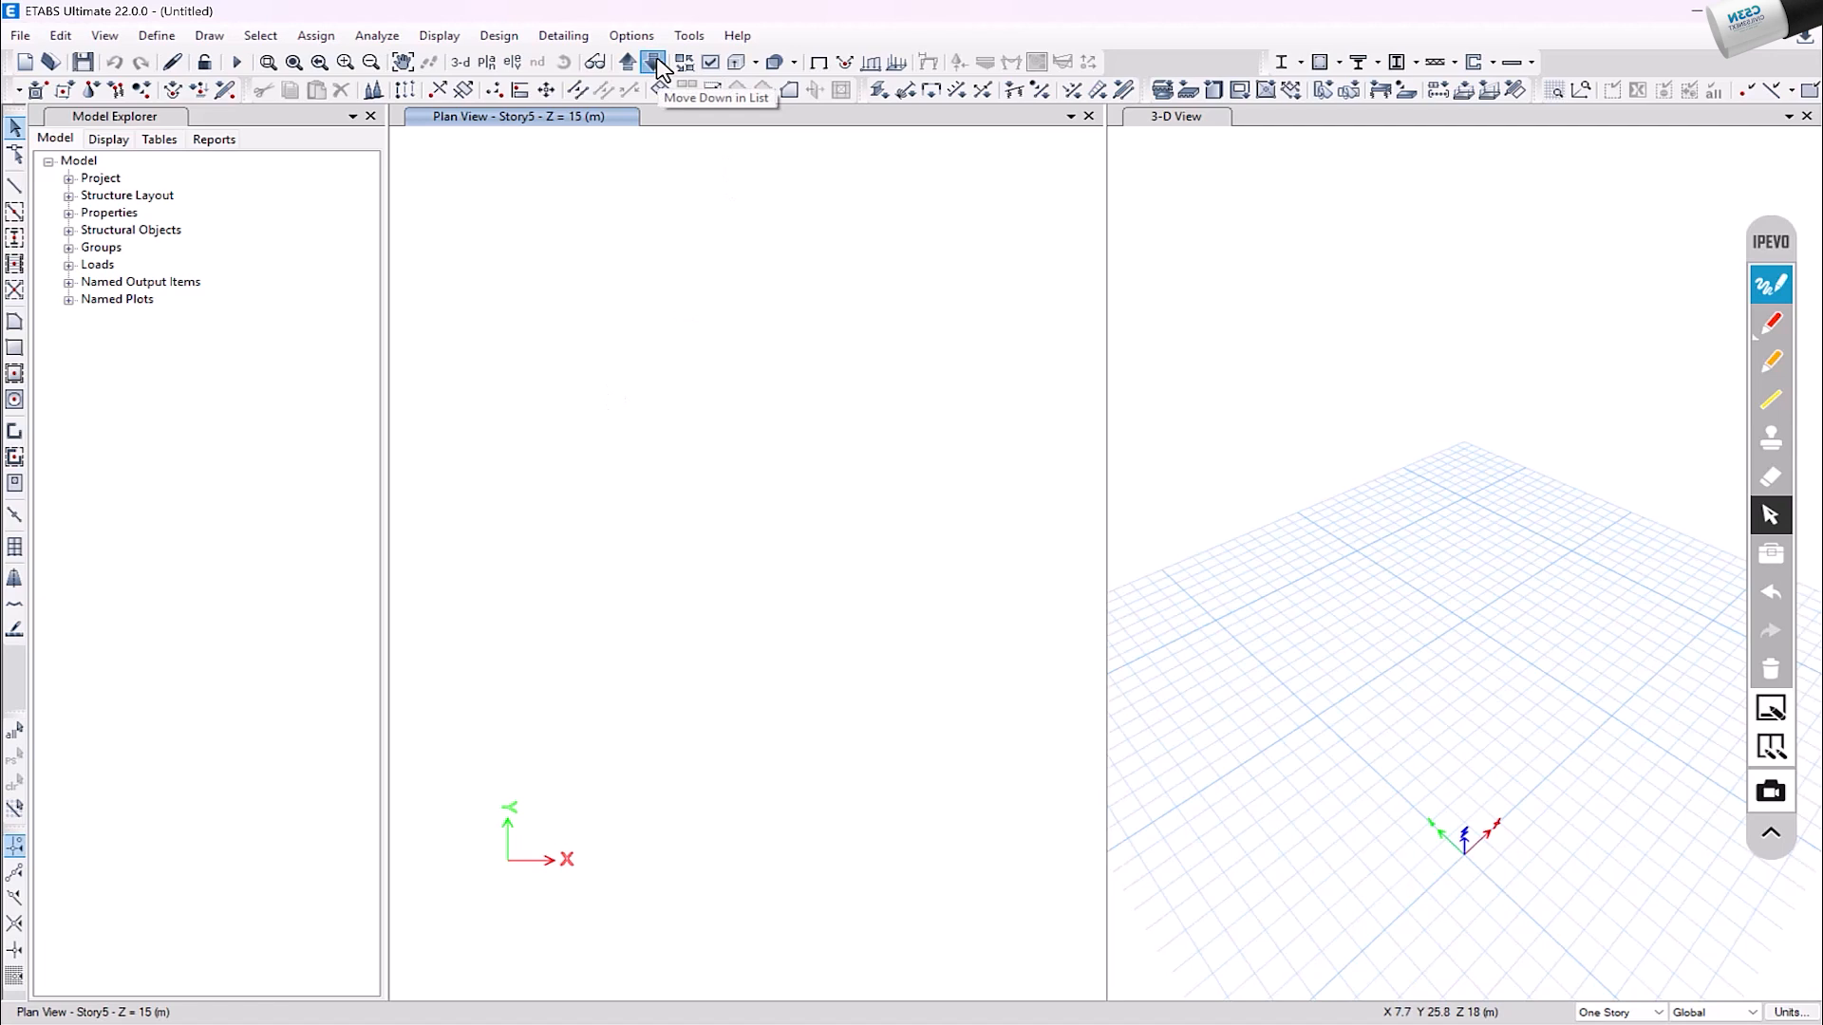
{"action": "left_click", "coordinate": [652, 65]}
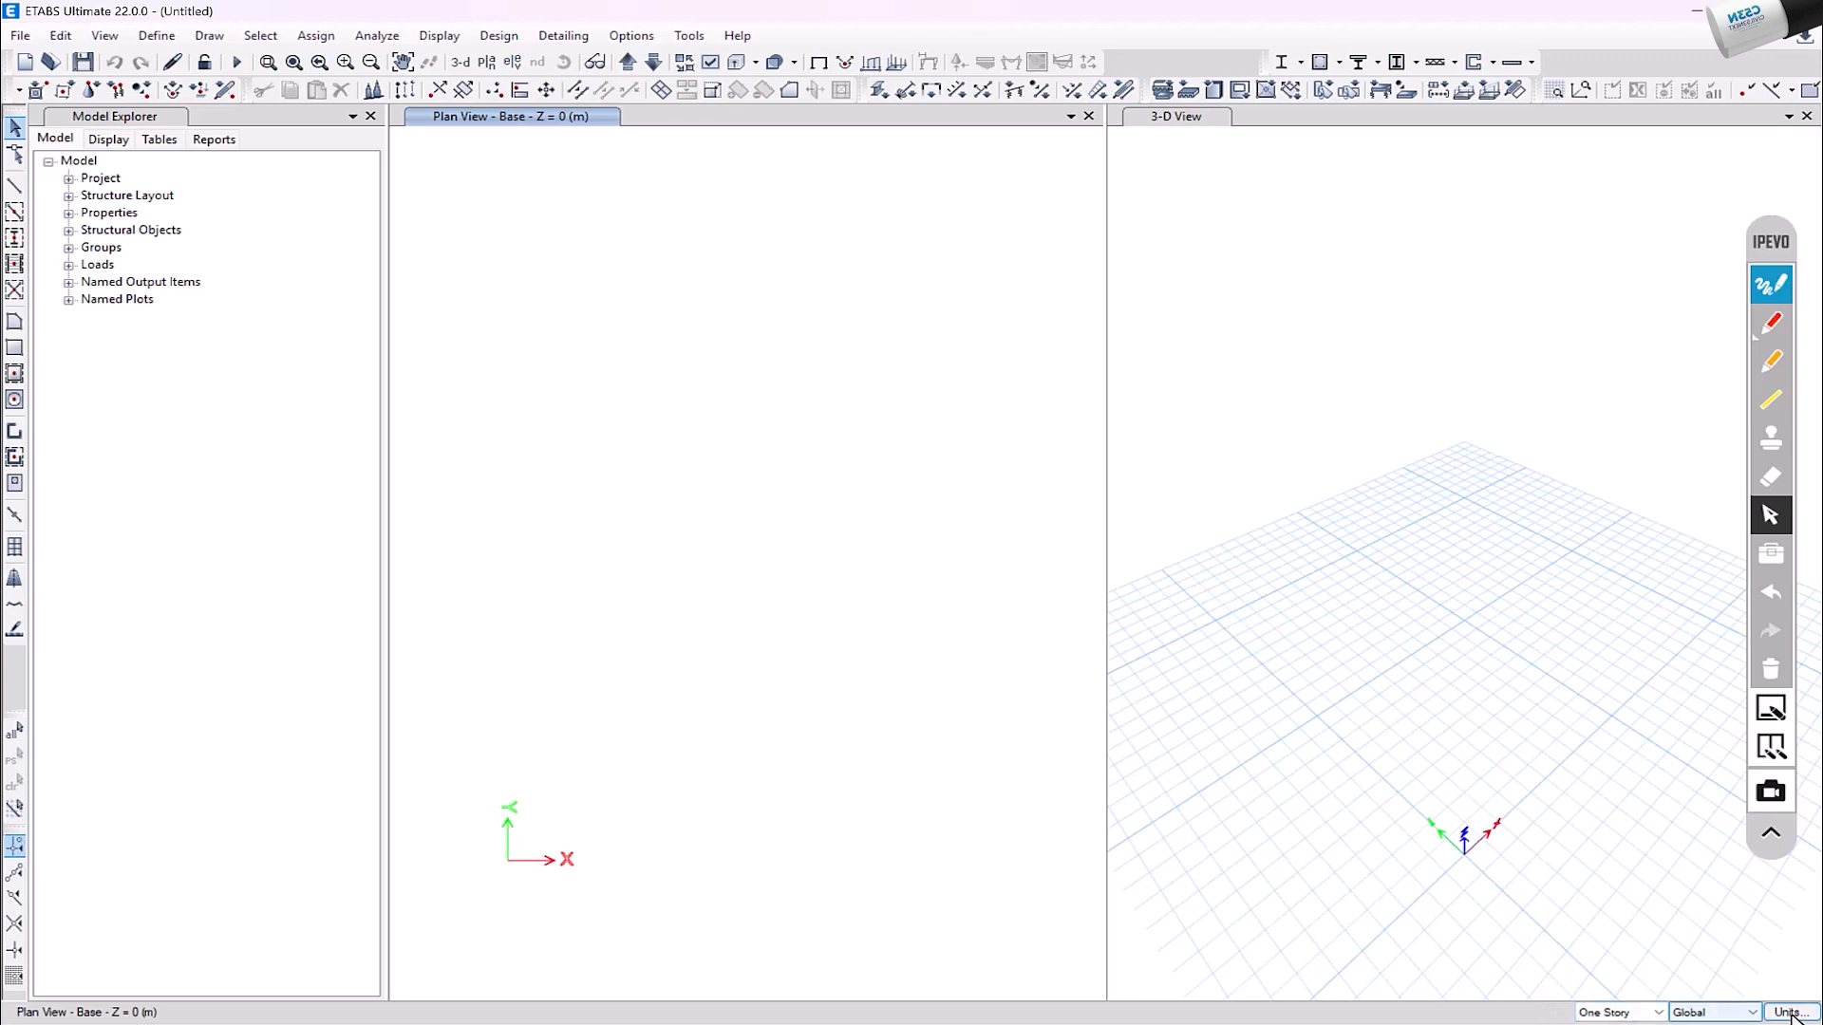
{"action": "left_click", "coordinate": [1637, 1013]}
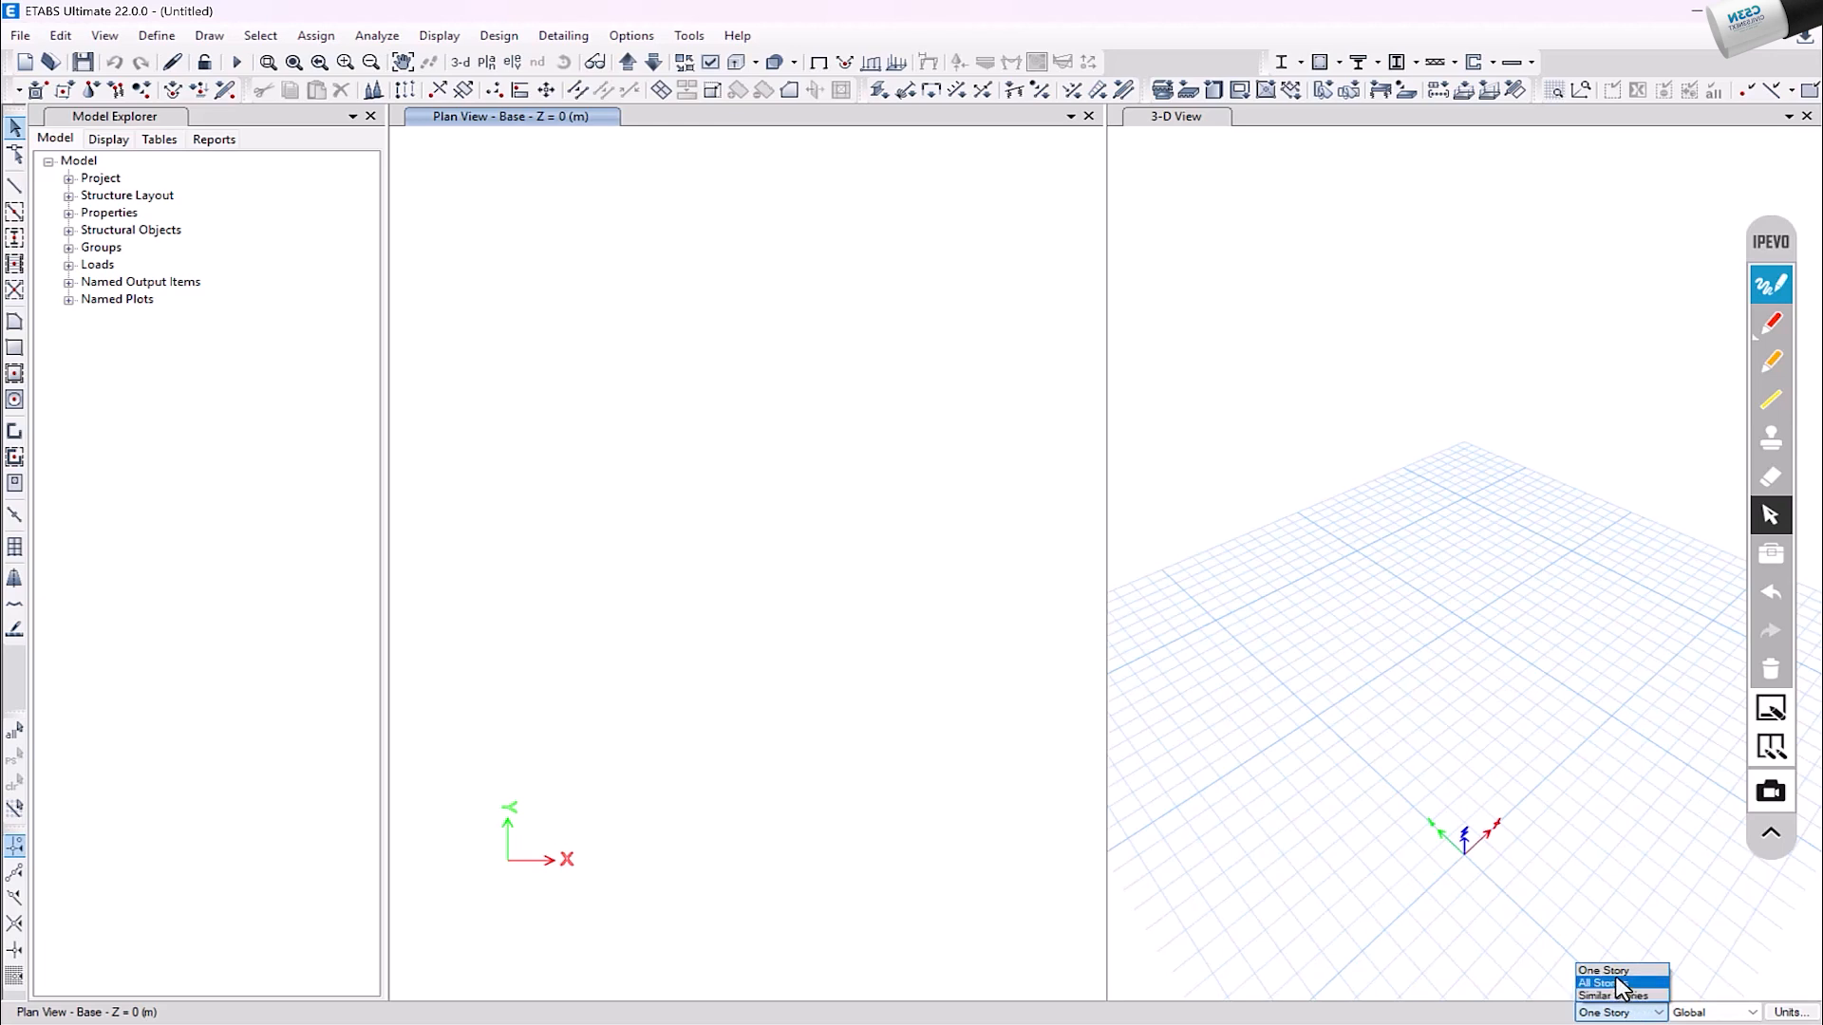
{"action": "left_click", "coordinate": [1619, 984]}
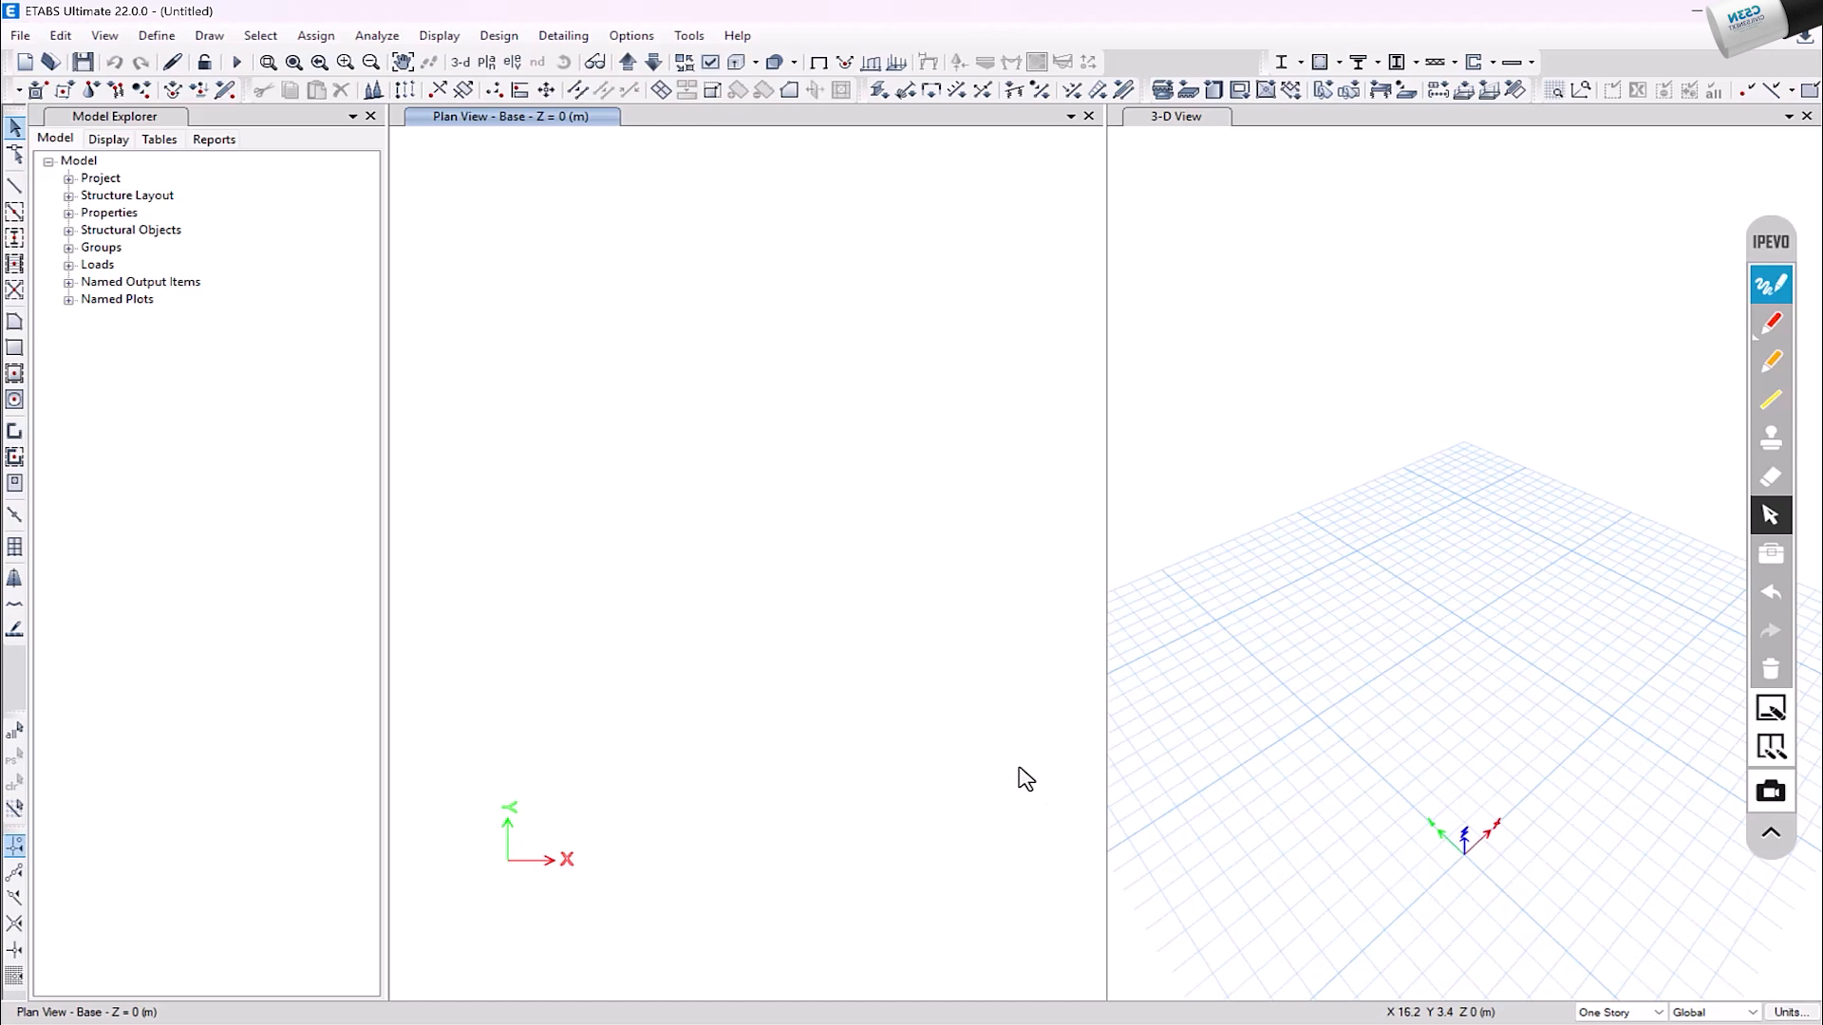
Step: Set the consistent length unit to m and apply the units
{"action": "left_click", "coordinate": [1790, 1014]}
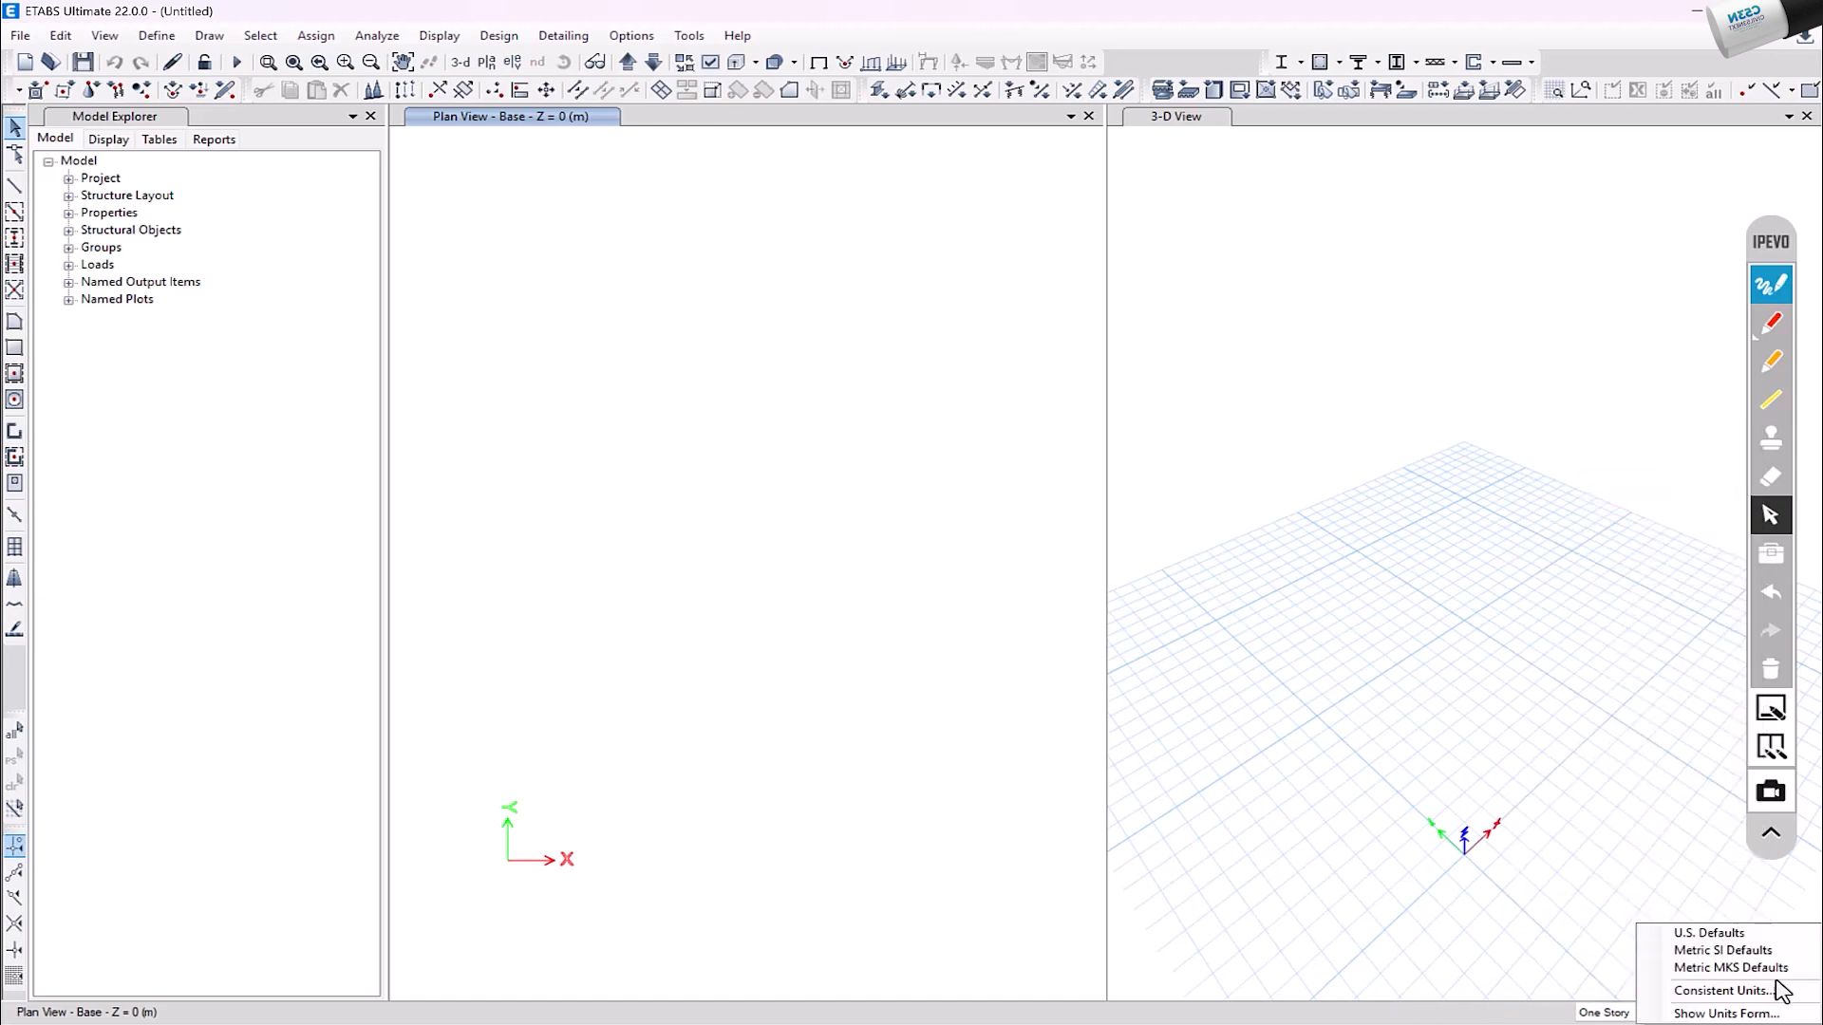
{"action": "left_click", "coordinate": [1725, 1003]}
{"action": "left_click", "coordinate": [966, 347]}
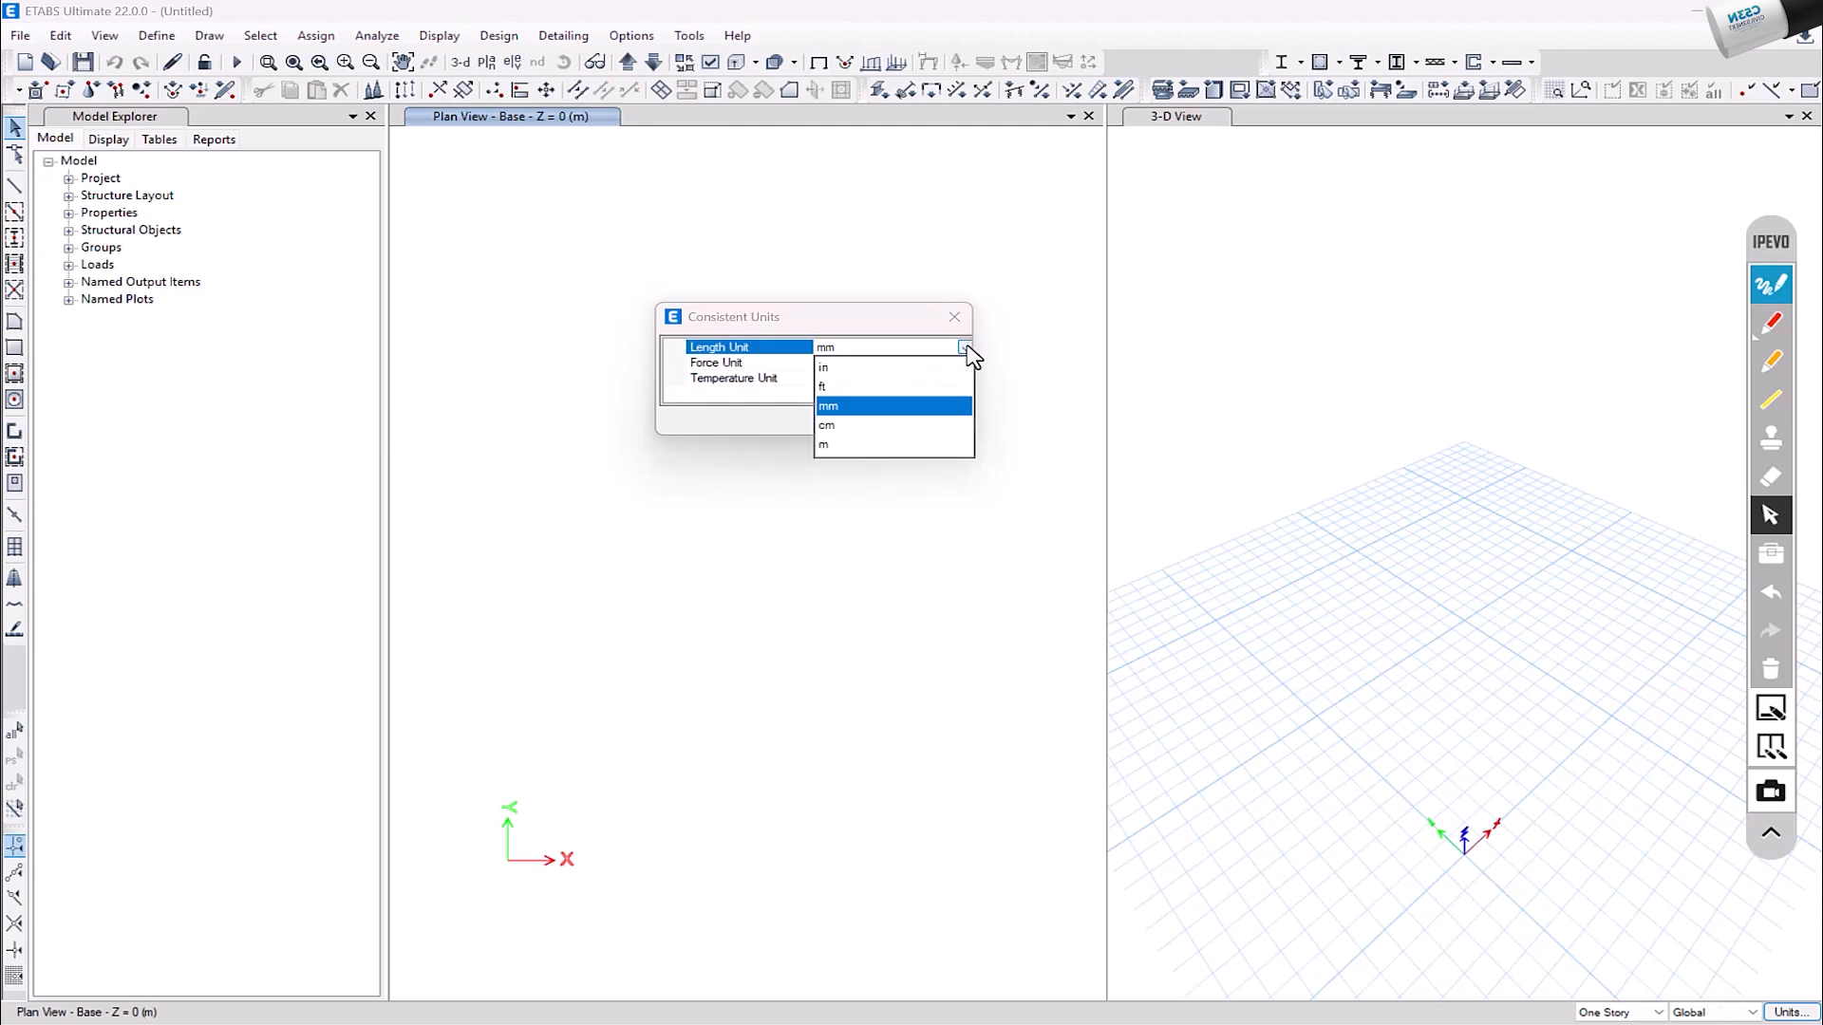
{"action": "left_click", "coordinate": [857, 445]}
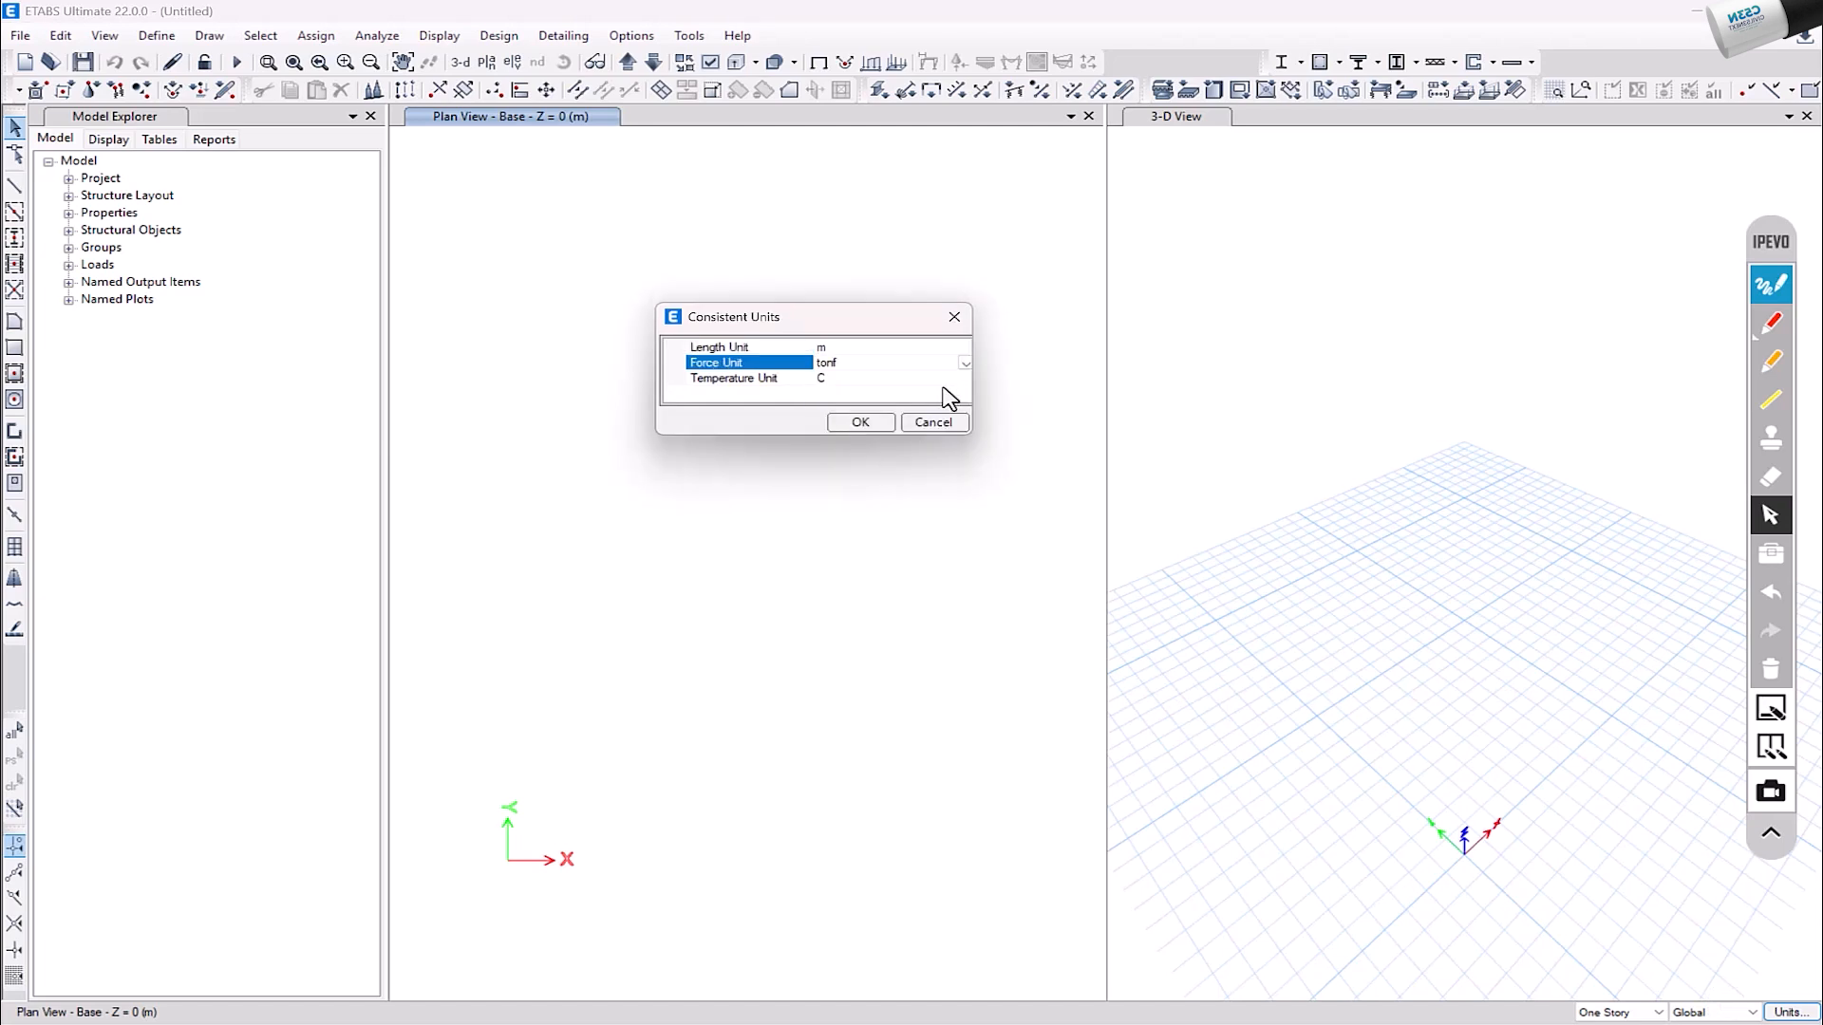
{"action": "left_click", "coordinate": [862, 424]}
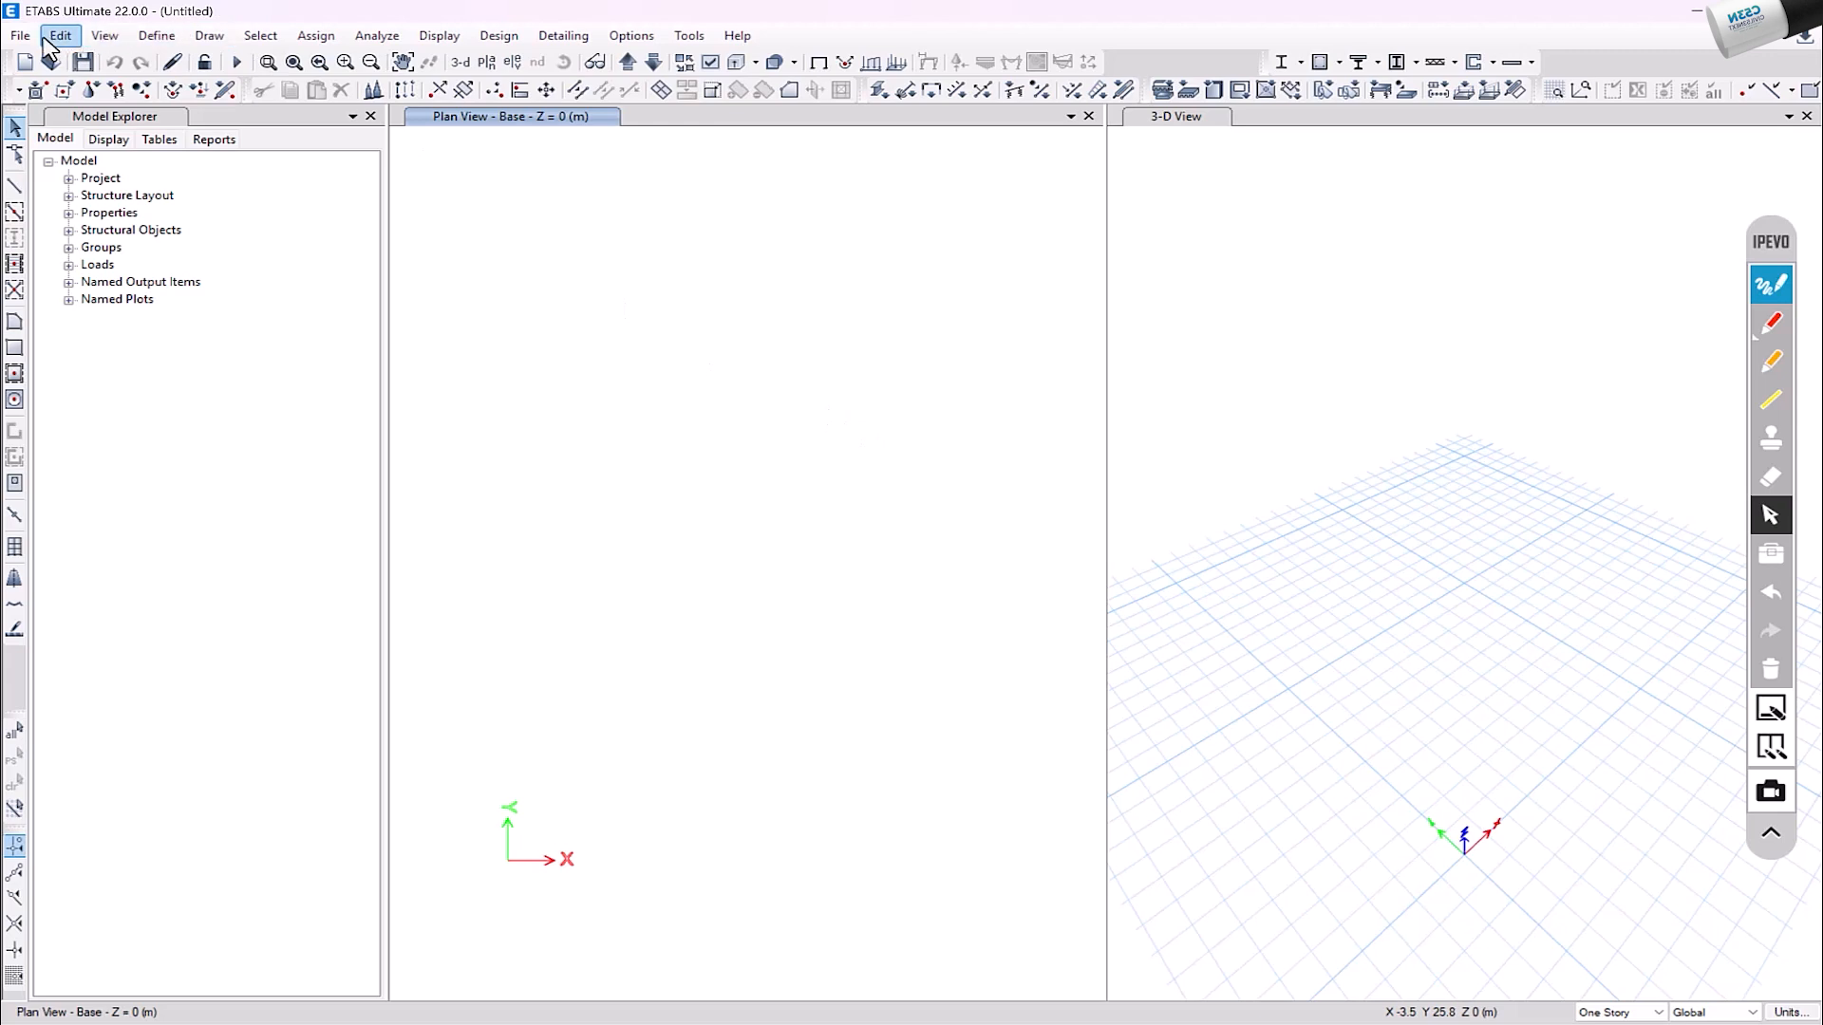
{"action": "left_click", "coordinate": [157, 38]}
{"action": "mouse_move", "coordinate": [220, 95]}
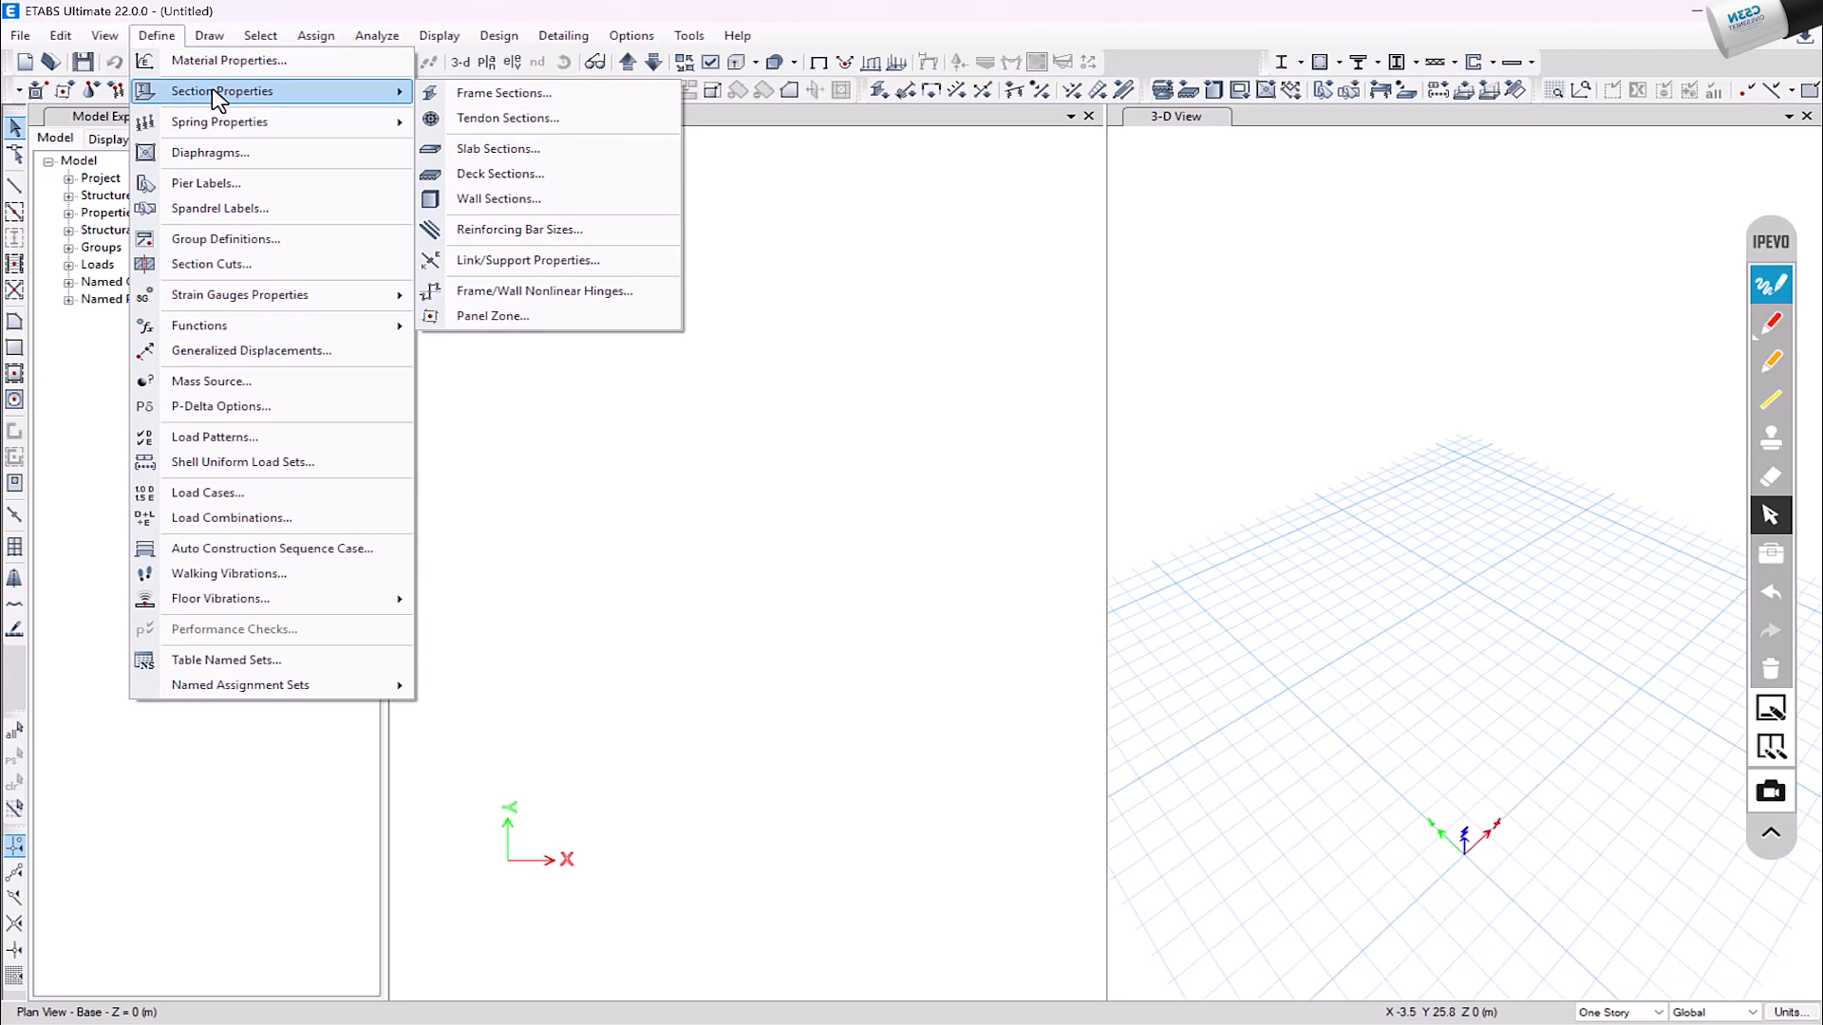
{"action": "mouse_move", "coordinate": [211, 38]}
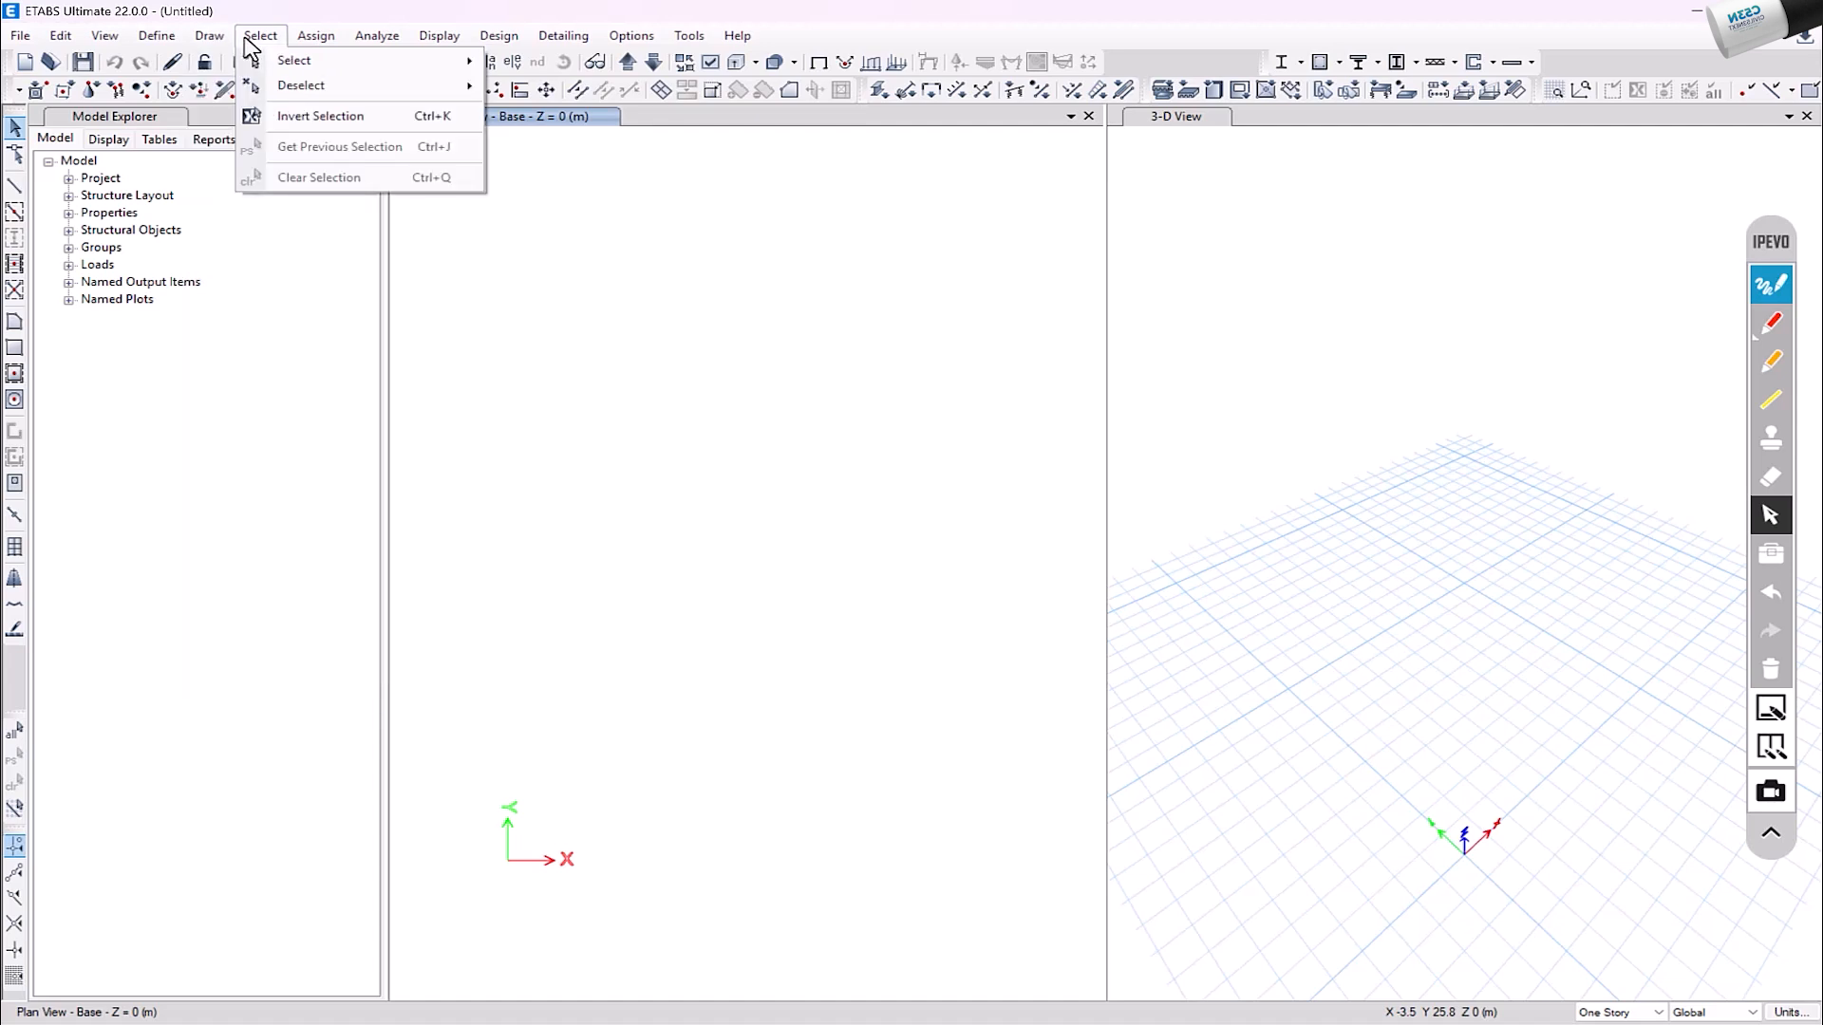
{"action": "mouse_move", "coordinate": [311, 42]}
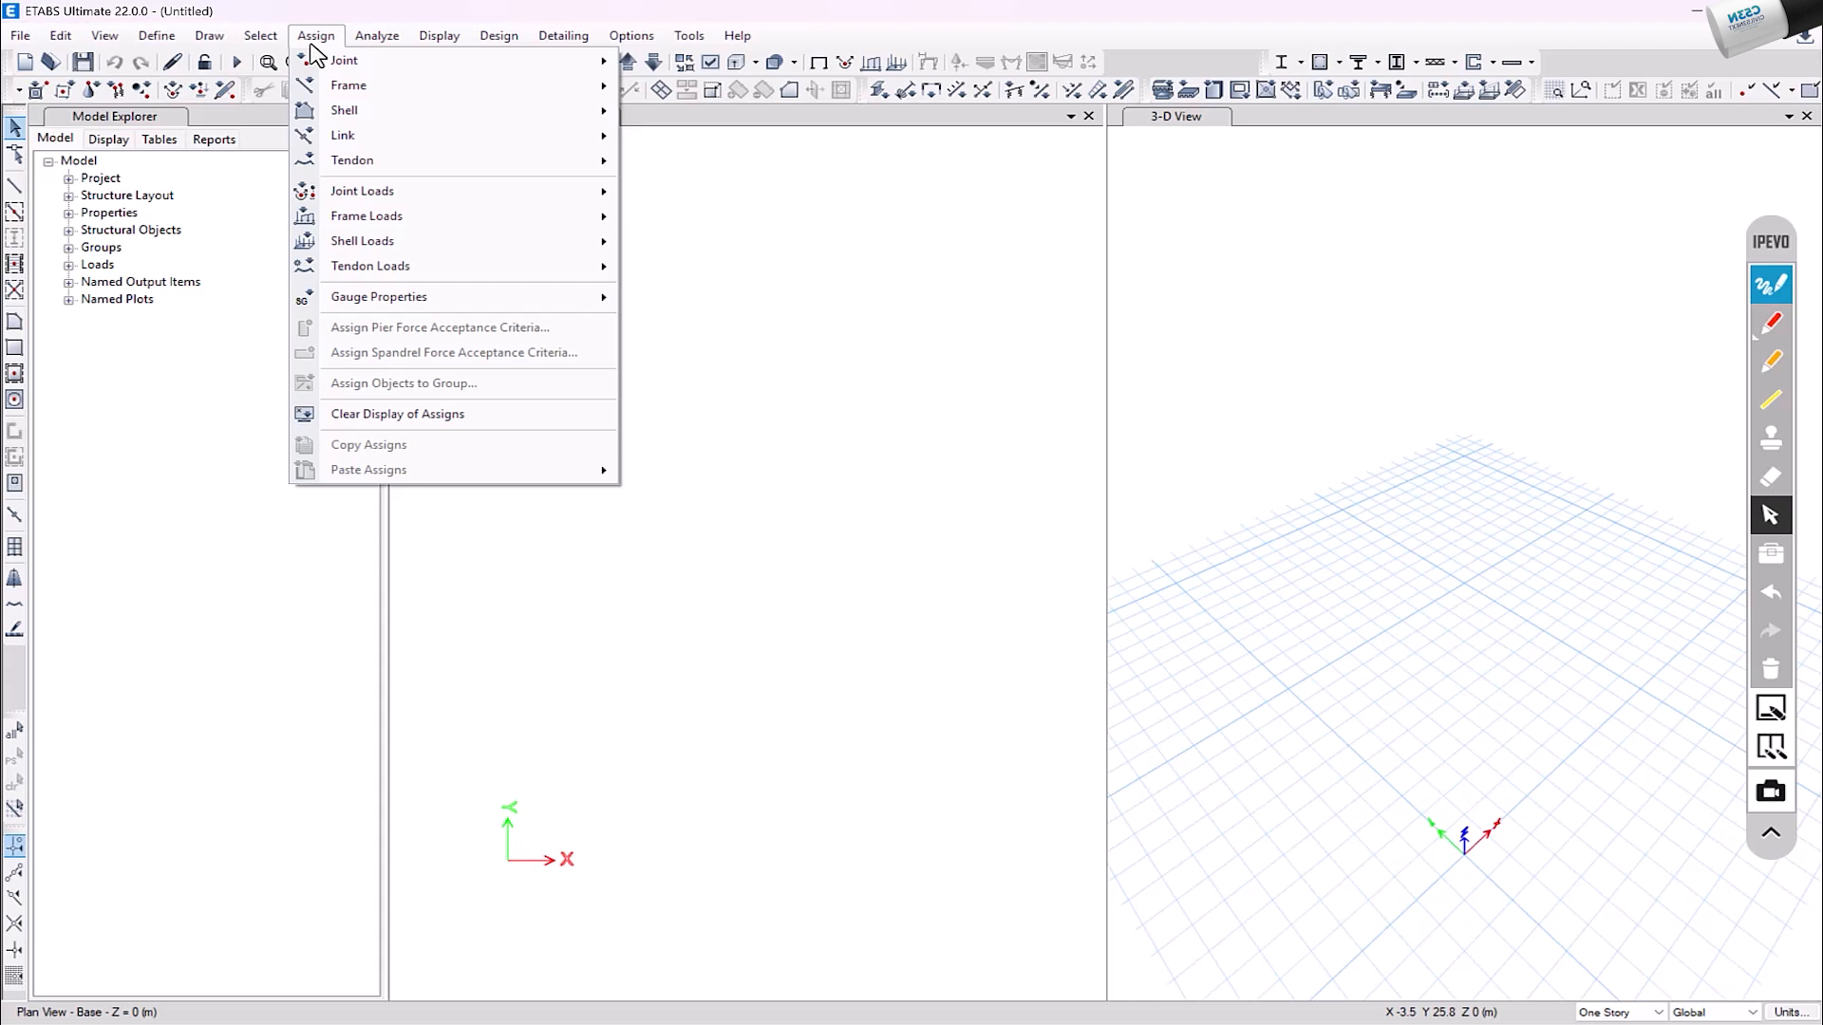
{"action": "mouse_move", "coordinate": [451, 47]}
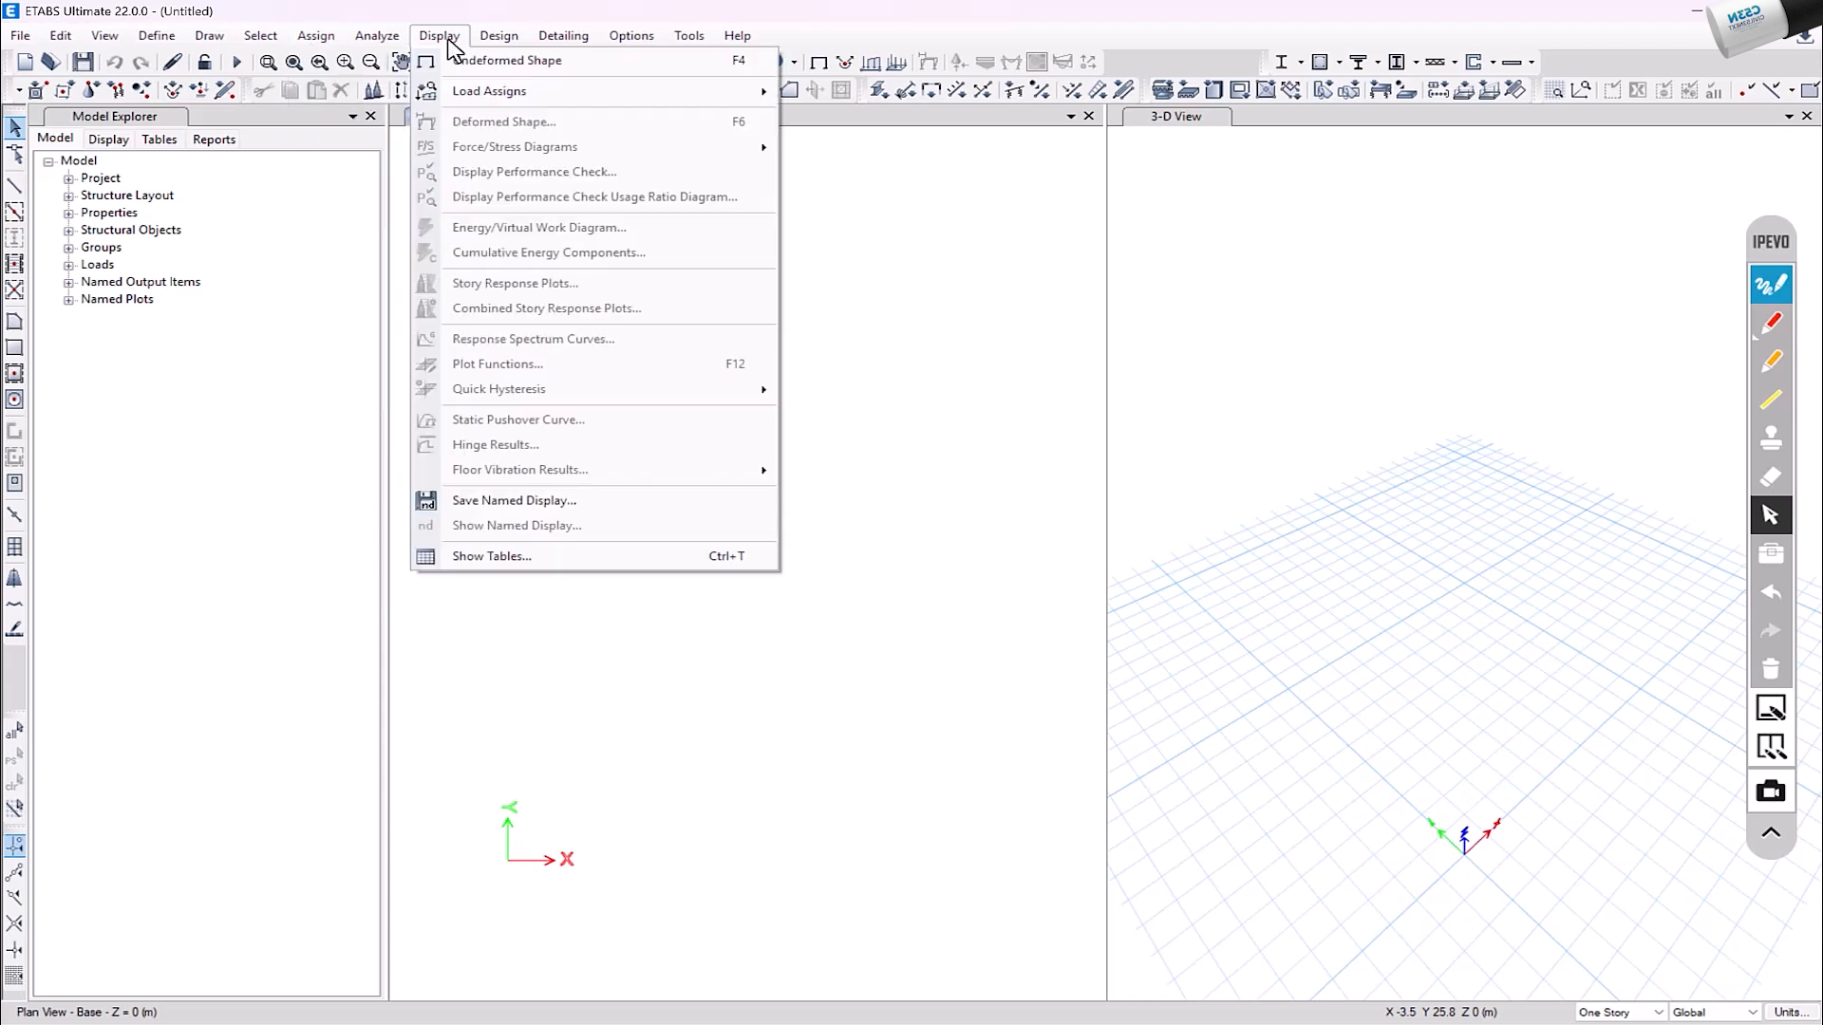